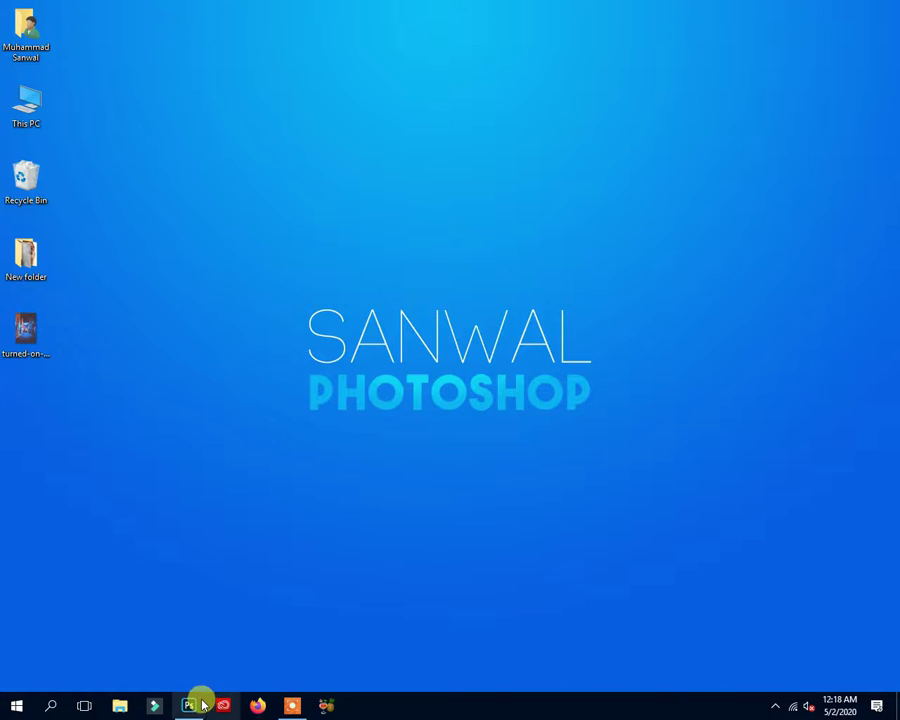
Step: Let the channel intro finish and bring up Photoshop's Home screen with recent files
{"action": "left_click", "coordinate": [190, 703]}
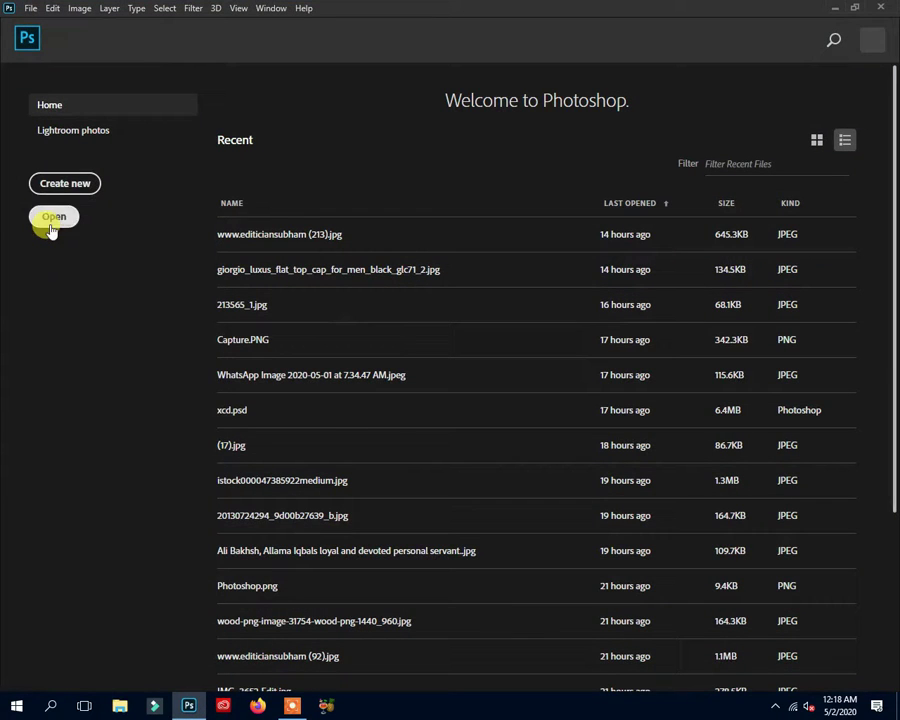
Step: Create a new document from the 2000 pixel grid preset and zoom out to see it
{"action": "left_click", "coordinate": [82, 192]}
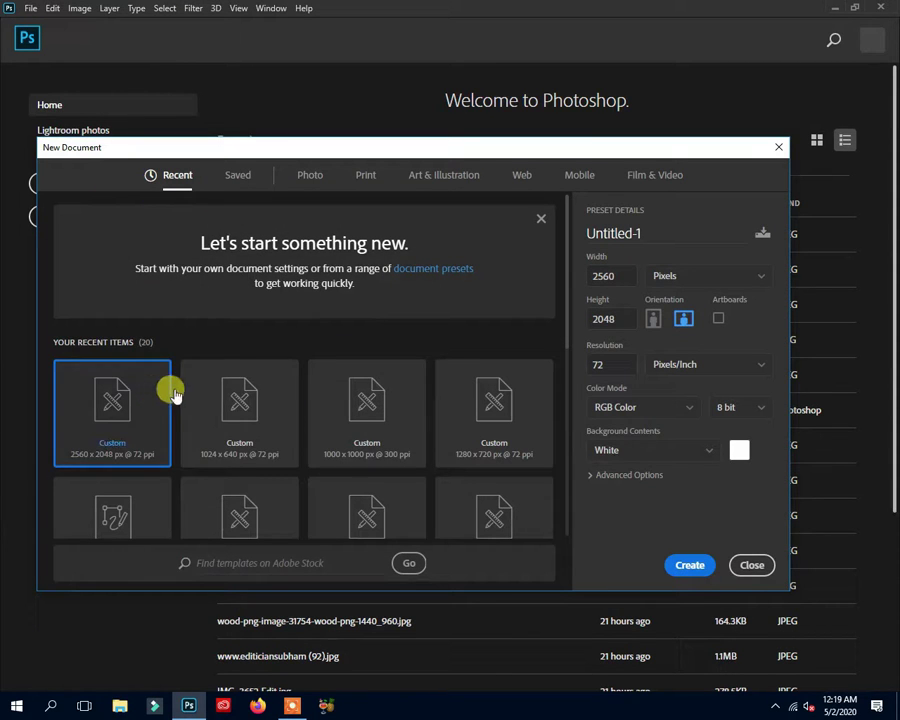
{"action": "scroll", "coordinate": [291, 386], "scroll_direction": "down", "scroll_amount": 2}
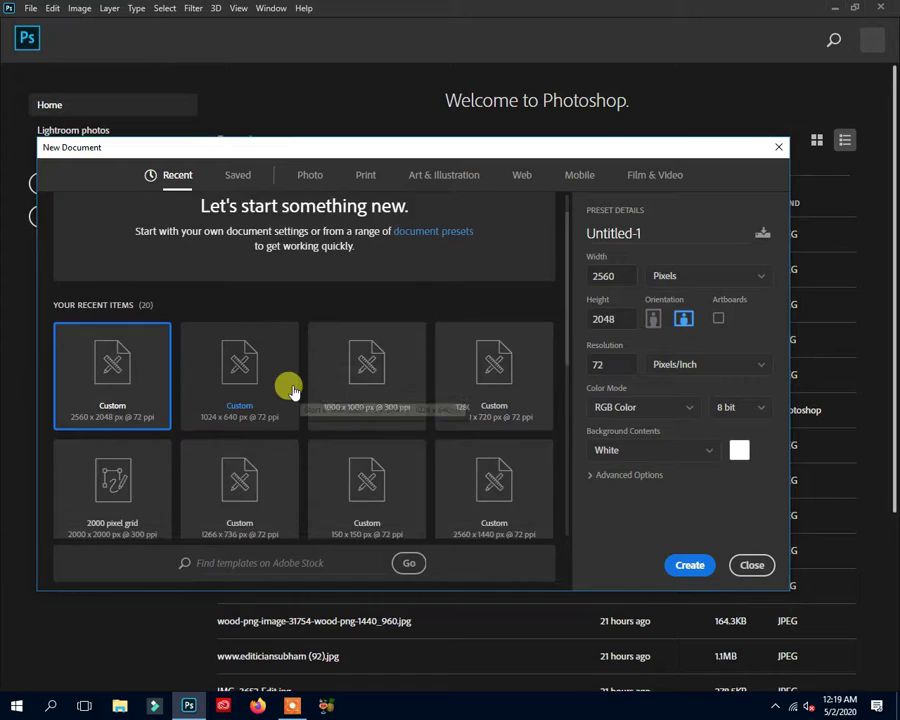
{"action": "double_click", "coordinate": [143, 427]}
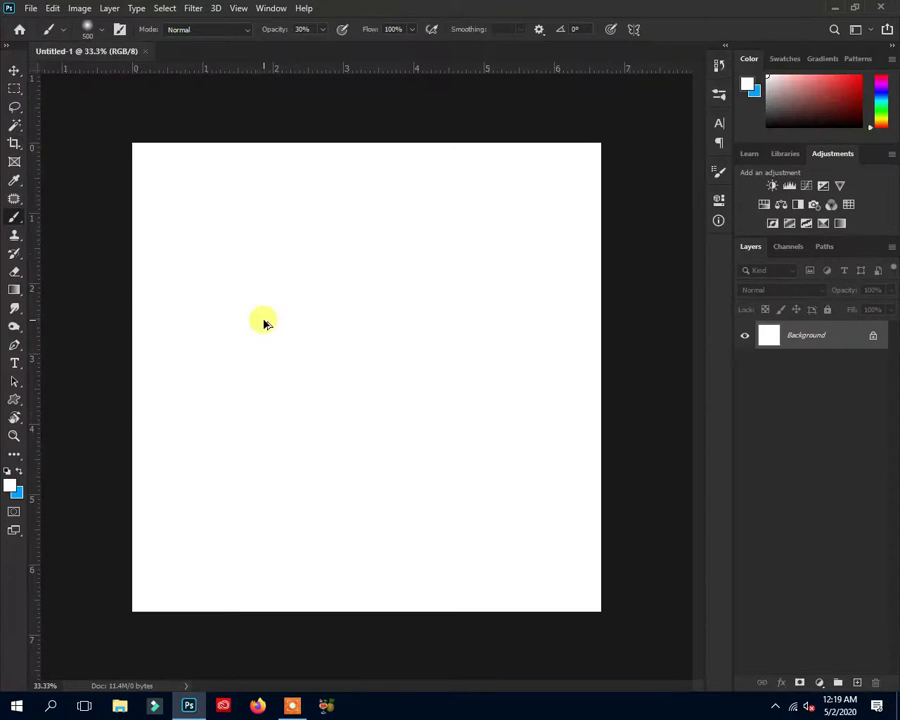
{"action": "key", "text": "ctrl+minus"}
Step: Crop the canvas upward into a taller page, filling the added area with white
{"action": "left_click", "coordinate": [15, 68]}
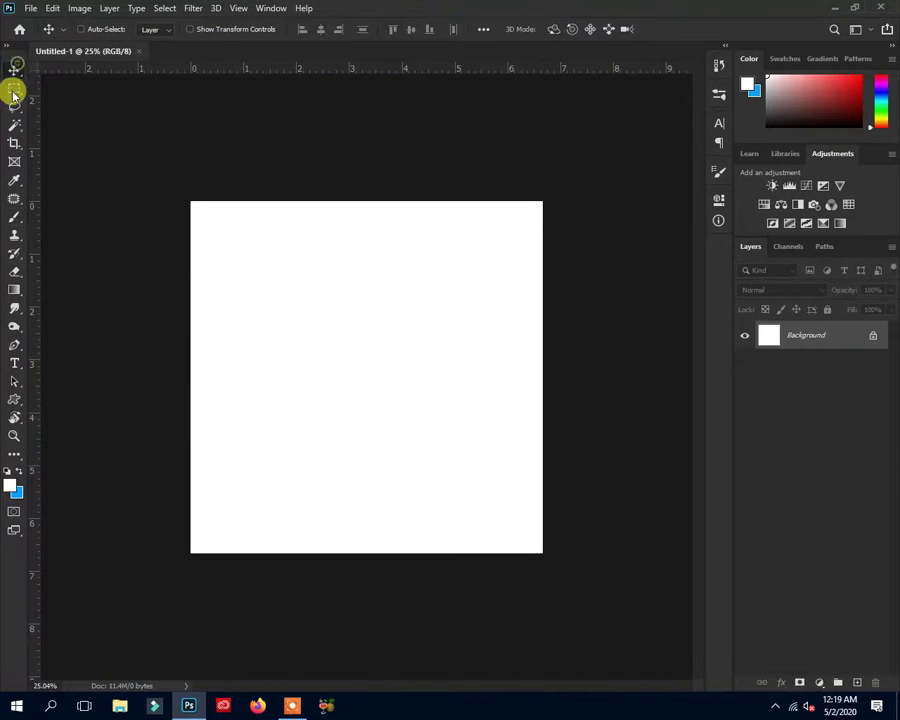
{"action": "left_click", "coordinate": [16, 143]}
{"action": "left_click_drag", "start_coordinate": [367, 200], "coordinate": [366, 146]}
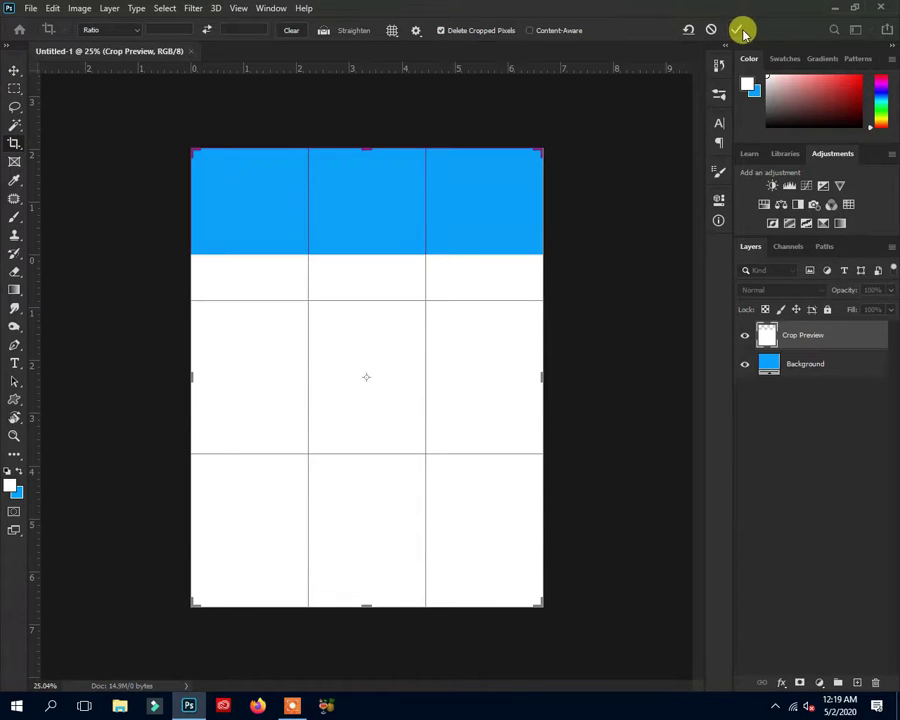
{"action": "left_click", "coordinate": [10, 477]}
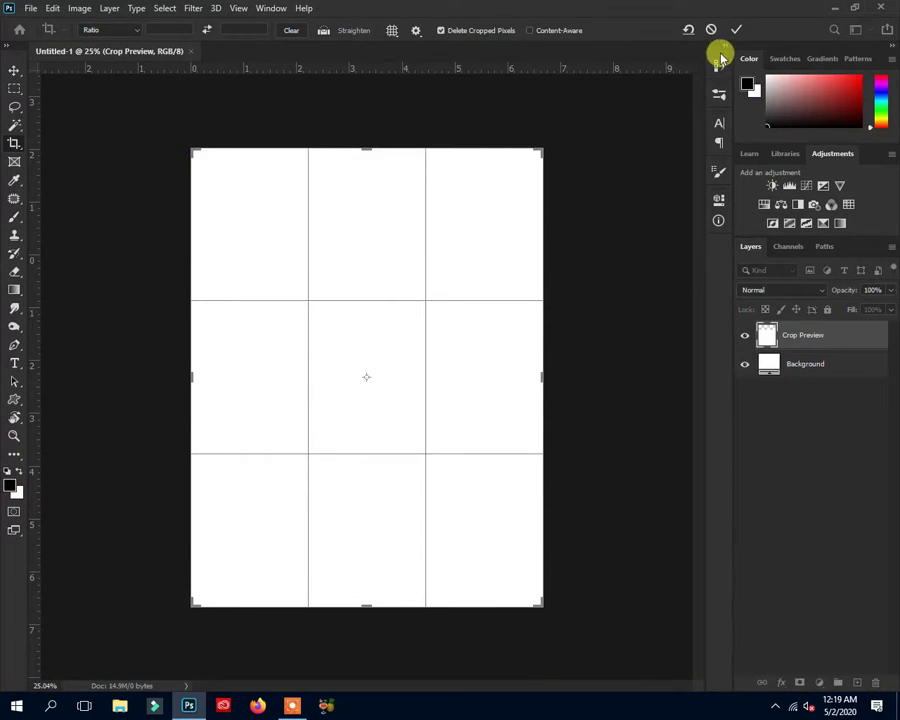
{"action": "key", "text": "Return"}
Step: Open photo-of-man-smoking-cigarettes-3473516.jpg from the Downloads folder
{"action": "left_click", "coordinate": [14, 70]}
{"action": "left_click", "coordinate": [31, 8]}
{"action": "left_click", "coordinate": [44, 34]}
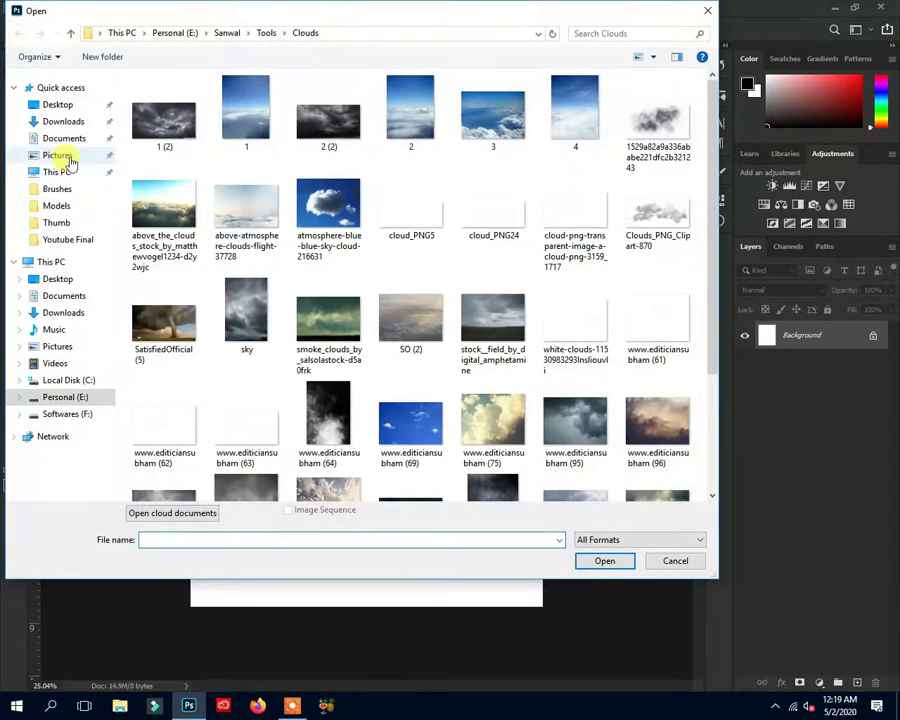
{"action": "left_click", "coordinate": [63, 121]}
{"action": "double_click", "coordinate": [238, 120]}
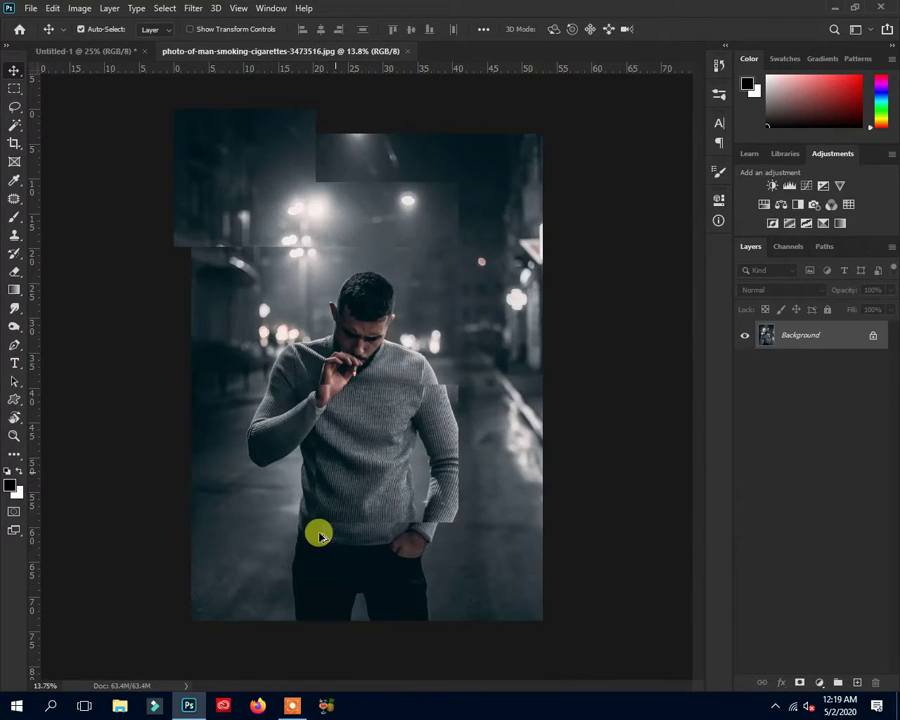
Step: Zoom in on the man's trousers at the bottom of the photo
{"action": "scroll", "coordinate": [310, 578], "scroll_direction": "up", "scroll_amount": 3}
{"action": "scroll", "coordinate": [310, 578], "scroll_direction": "up", "scroll_amount": 3}
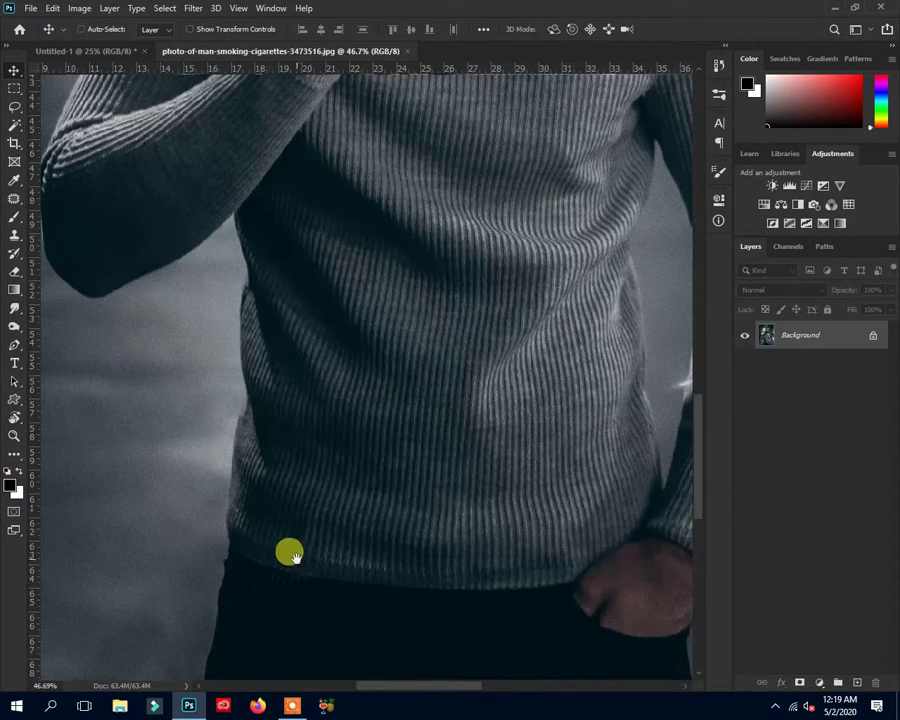
{"action": "left_click_drag", "start_coordinate": [290, 556], "coordinate": [340, 354]}
{"action": "scroll", "coordinate": [286, 580], "scroll_direction": "up", "scroll_amount": 3}
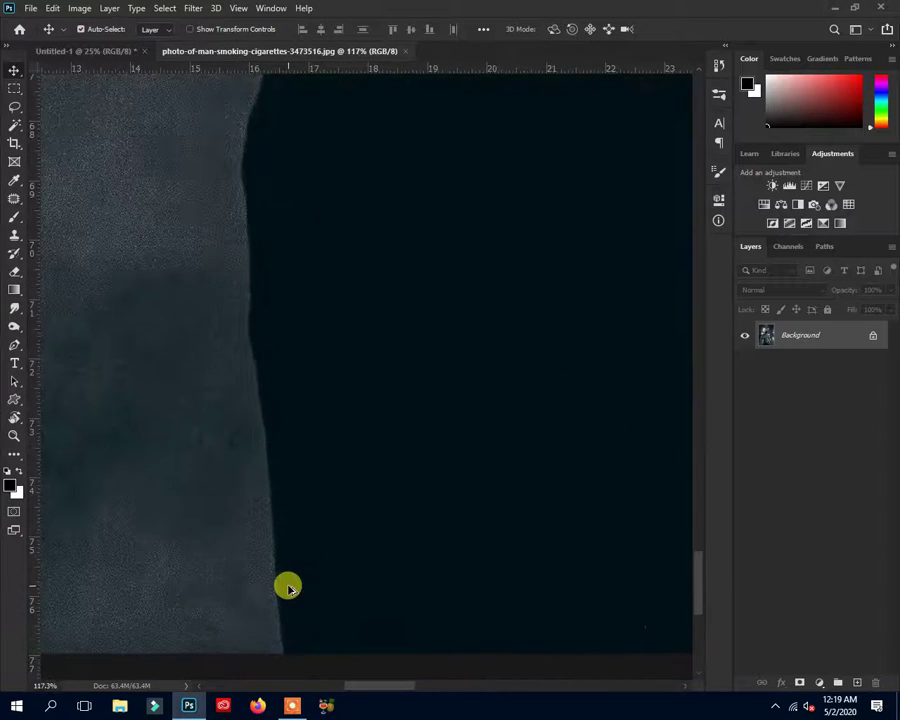
{"action": "scroll", "coordinate": [292, 585], "scroll_direction": "up", "scroll_amount": 1}
Step: With the Pen tool, place the first anchor points along the left trouser edge
{"action": "key", "text": "p"}
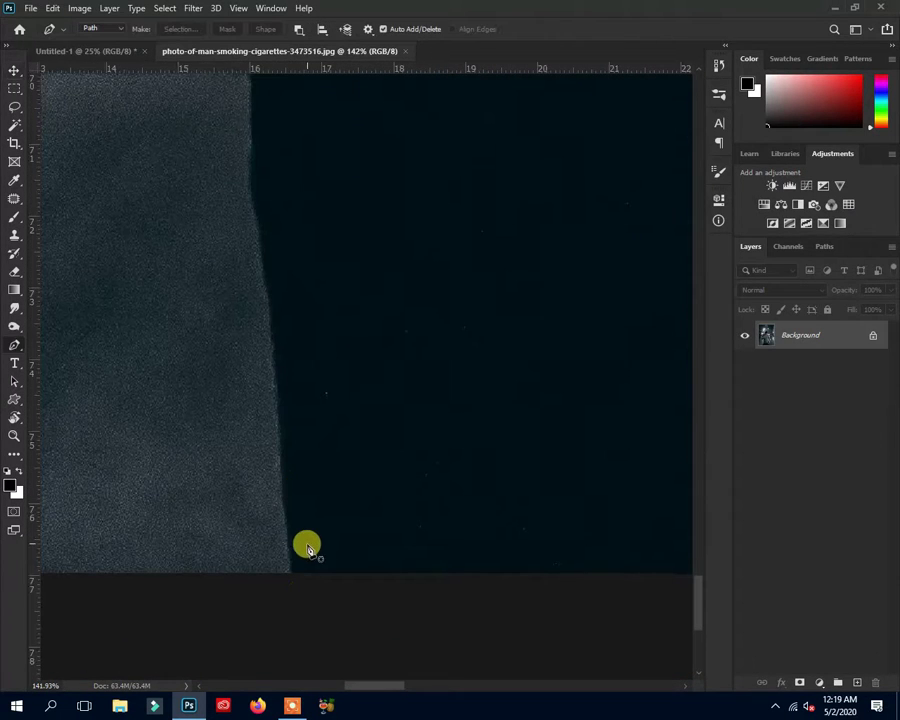
{"action": "scroll", "coordinate": [296, 573], "scroll_direction": "up", "scroll_amount": 2}
{"action": "scroll", "coordinate": [292, 577], "scroll_direction": "up", "scroll_amount": 2}
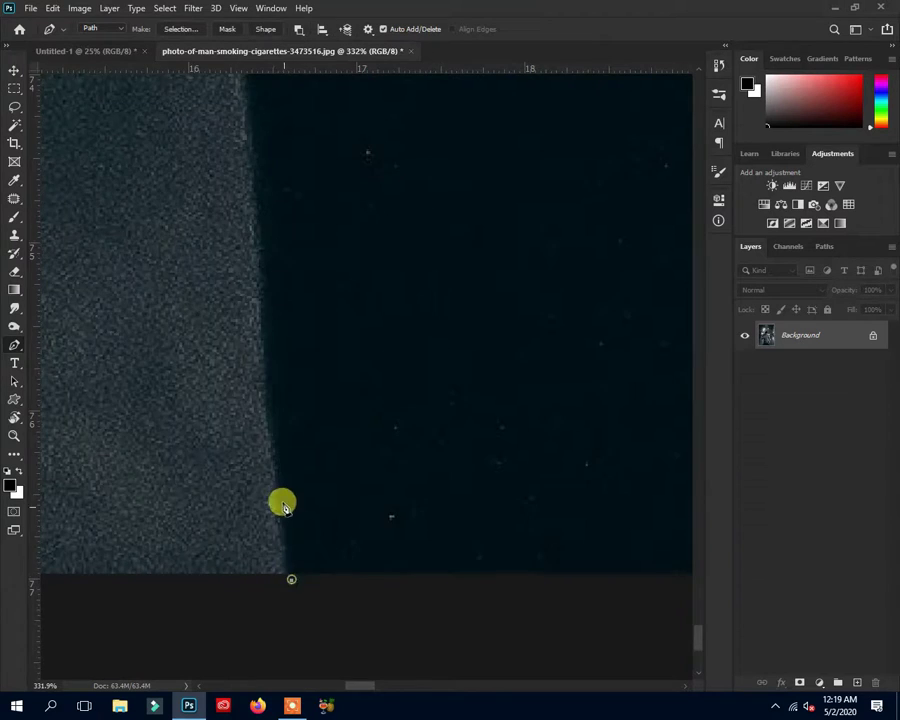
{"action": "scroll", "coordinate": [283, 505], "scroll_direction": "down", "scroll_amount": 2}
{"action": "scroll", "coordinate": [285, 470], "scroll_direction": "up", "scroll_amount": 1}
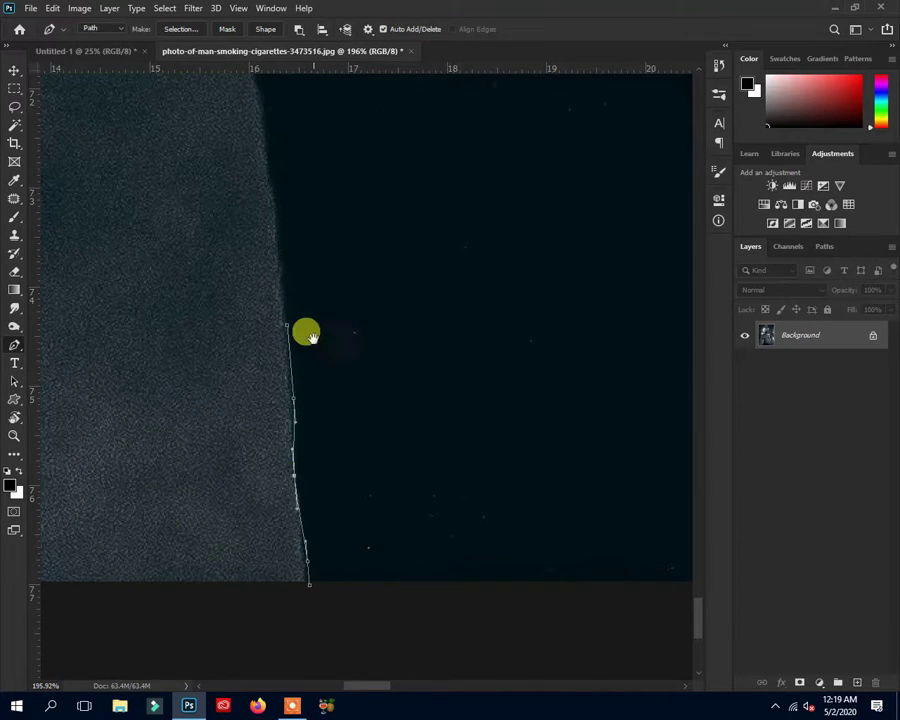
{"action": "left_click_drag", "start_coordinate": [310, 337], "coordinate": [323, 605]}
{"action": "left_click", "coordinate": [275, 390]}
{"action": "left_click", "coordinate": [282, 454]}
{"action": "mouse_move", "coordinate": [282, 454]}
{"action": "left_mouse_down"}
{"action": "mouse_move", "coordinate": [272, 536]}
{"action": "mouse_move", "coordinate": [243, 578]}
{"action": "left_mouse_up"}
{"action": "left_click", "coordinate": [272, 460]}
{"action": "left_click", "coordinate": [231, 455]}
Step: Continue the path's anchor points up the outline toward the waist
{"action": "left_click_drag", "start_coordinate": [231, 455], "coordinate": [224, 550]}
{"action": "left_click", "coordinate": [236, 504]}
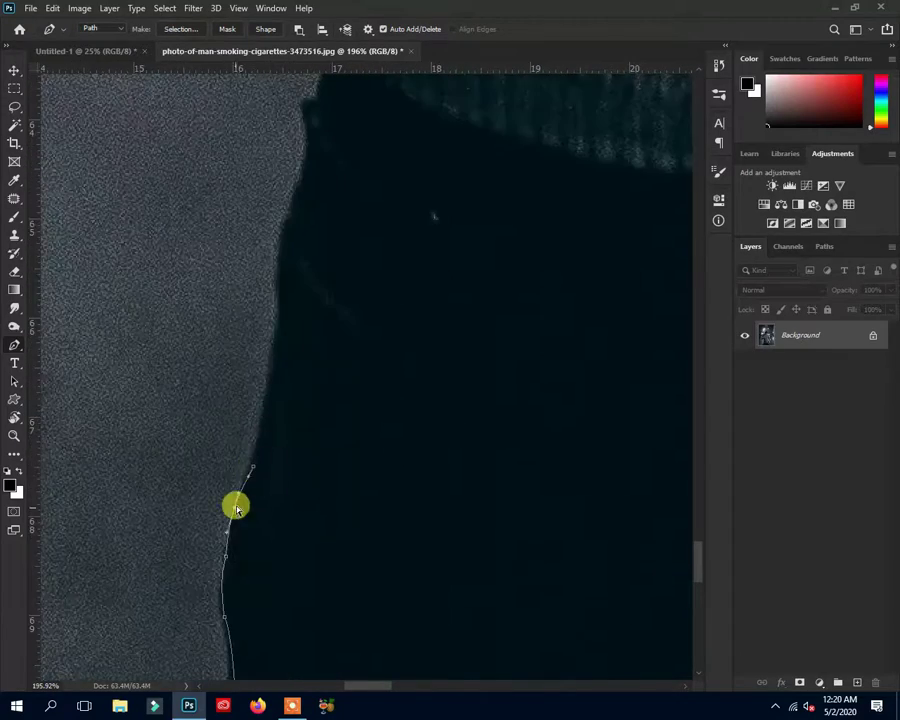
{"action": "left_click_drag", "start_coordinate": [236, 504], "coordinate": [240, 614]}
{"action": "left_click", "coordinate": [260, 476]}
{"action": "left_click", "coordinate": [270, 438]}
{"action": "left_click_drag", "start_coordinate": [285, 440], "coordinate": [268, 443]}
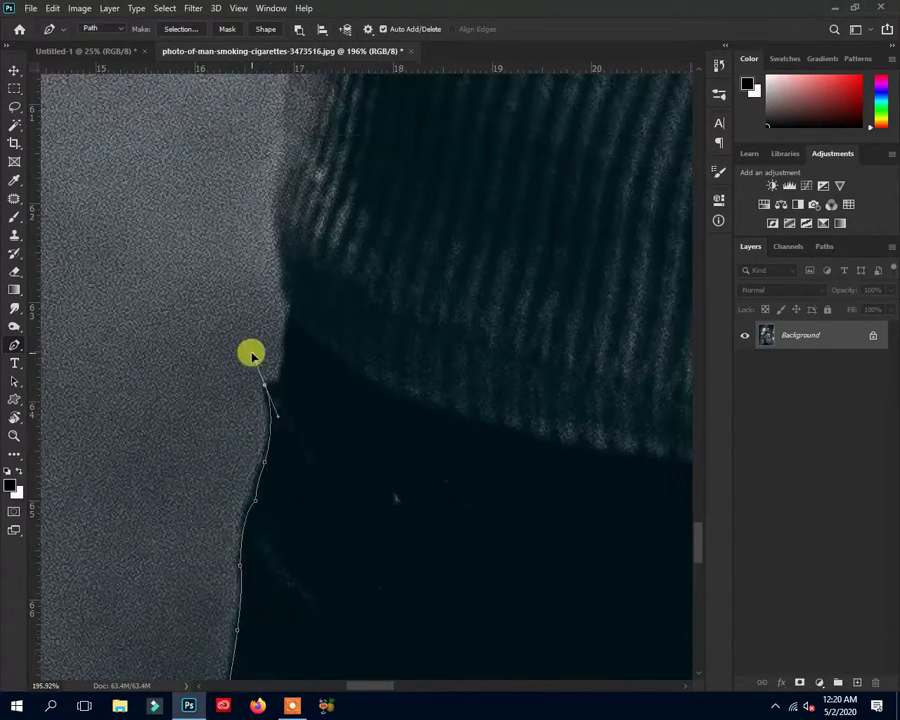
{"action": "left_click_drag", "start_coordinate": [252, 355], "coordinate": [256, 500]}
{"action": "scroll", "coordinate": [250, 504], "scroll_direction": "down", "scroll_amount": 4}
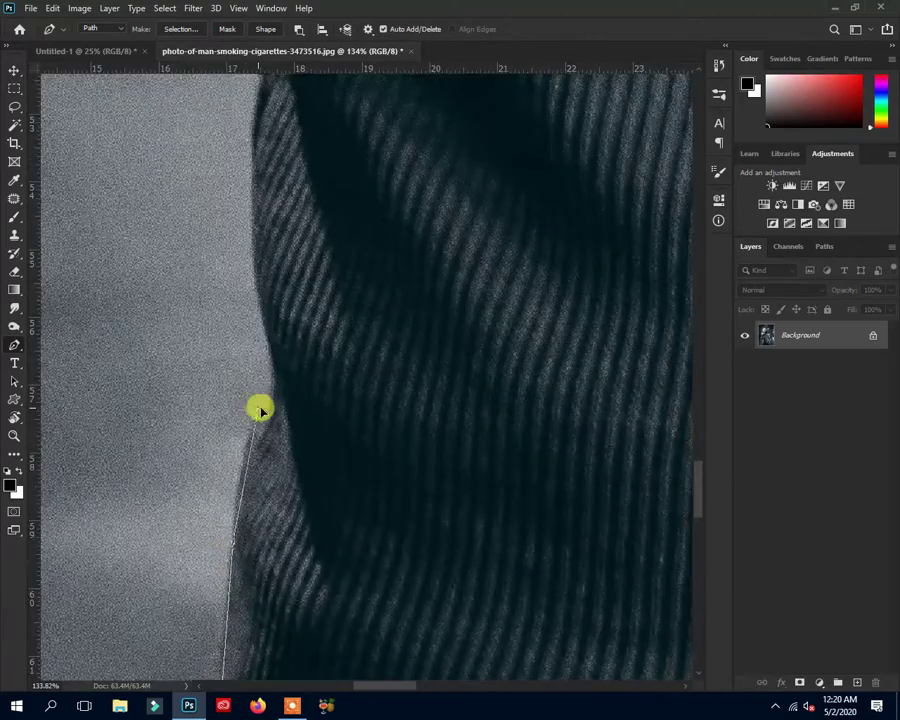
{"action": "scroll", "coordinate": [262, 425], "scroll_direction": "up", "scroll_amount": 2}
{"action": "scroll", "coordinate": [272, 465], "scroll_direction": "up", "scroll_amount": 1}
{"action": "scroll", "coordinate": [268, 476], "scroll_direction": "up", "scroll_amount": 1}
Step: Trace anchor points along the sweater's edge up toward the shoulder
{"action": "left_click", "coordinate": [267, 425]}
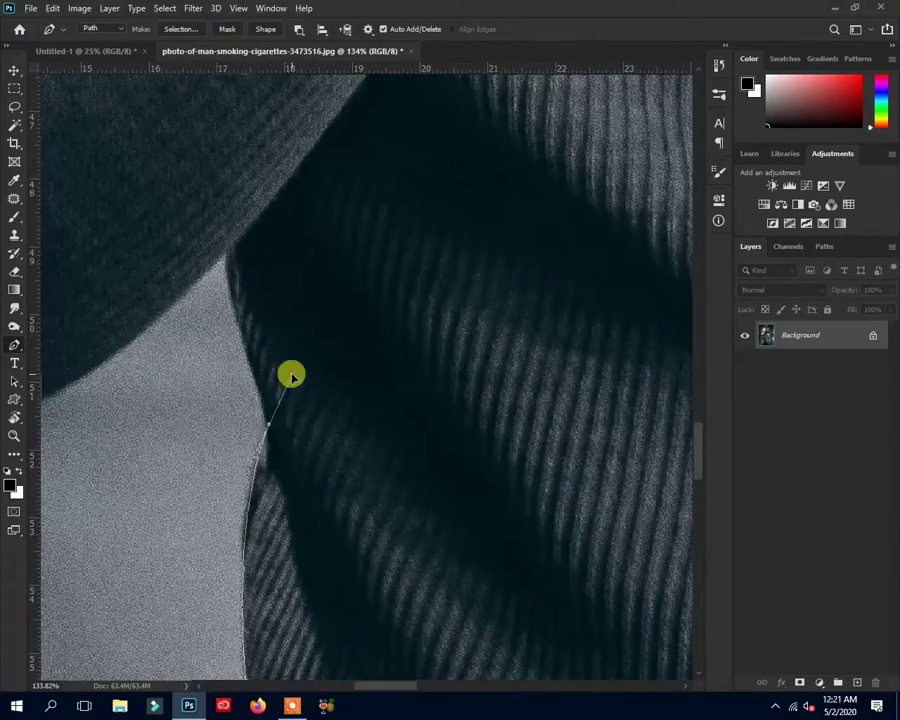
{"action": "scroll", "coordinate": [236, 424], "scroll_direction": "up", "scroll_amount": 2}
{"action": "scroll", "coordinate": [240, 445], "scroll_direction": "up", "scroll_amount": 1}
{"action": "scroll", "coordinate": [250, 460], "scroll_direction": "down", "scroll_amount": 2}
{"action": "left_click", "coordinate": [350, 500]}
{"action": "scroll", "coordinate": [350, 500], "scroll_direction": "left", "scroll_amount": 2}
{"action": "left_click", "coordinate": [323, 540]}
{"action": "scroll", "coordinate": [250, 450], "scroll_direction": "up", "scroll_amount": 1}
{"action": "scroll", "coordinate": [270, 448], "scroll_direction": "up", "scroll_amount": 1}
{"action": "left_click", "coordinate": [258, 400]}
{"action": "scroll", "coordinate": [270, 390], "scroll_direction": "up", "scroll_amount": 1}
{"action": "scroll", "coordinate": [268, 510], "scroll_direction": "up", "scroll_amount": 1}
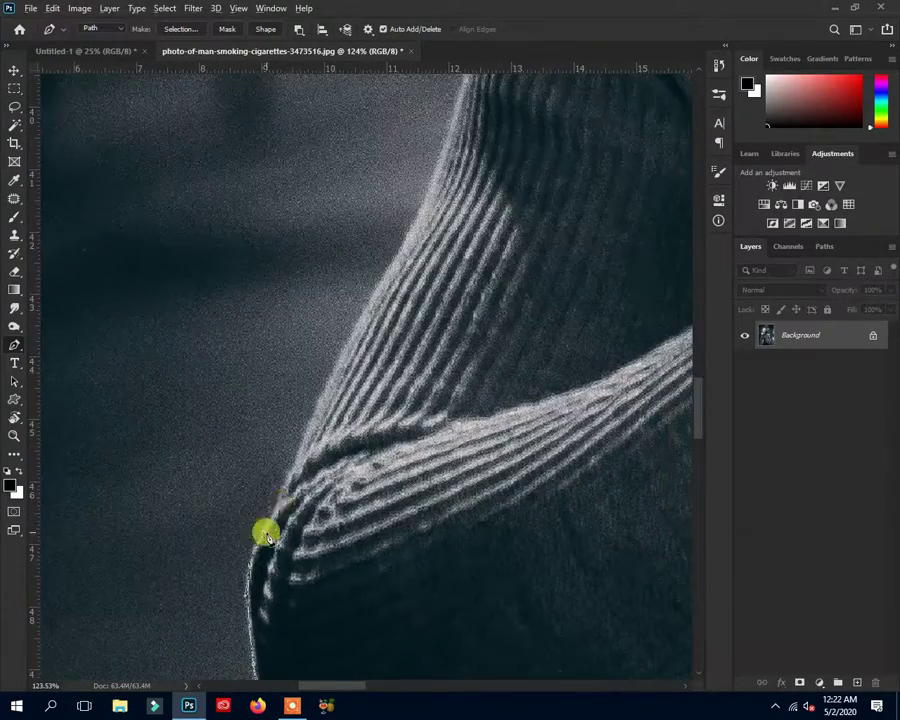
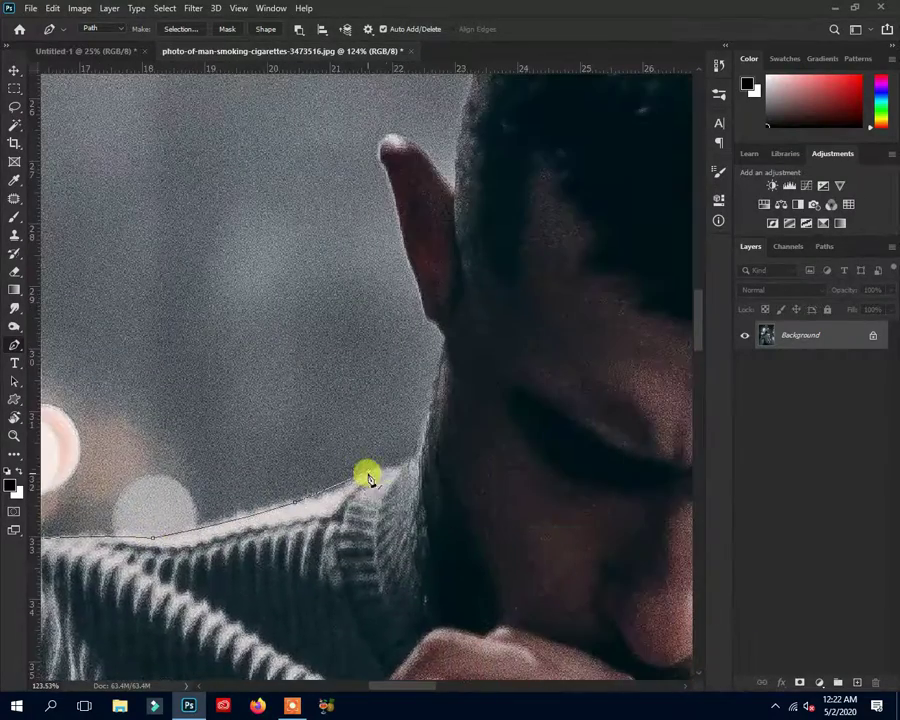
Step: Trace the gap between the man's sweater and hand with the Pen tool and convert it to a selection
{"action": "scroll", "coordinate": [440, 378], "scroll_direction": "up", "scroll_amount": 1}
{"action": "scroll", "coordinate": [368, 420], "scroll_direction": "down", "scroll_amount": 3}
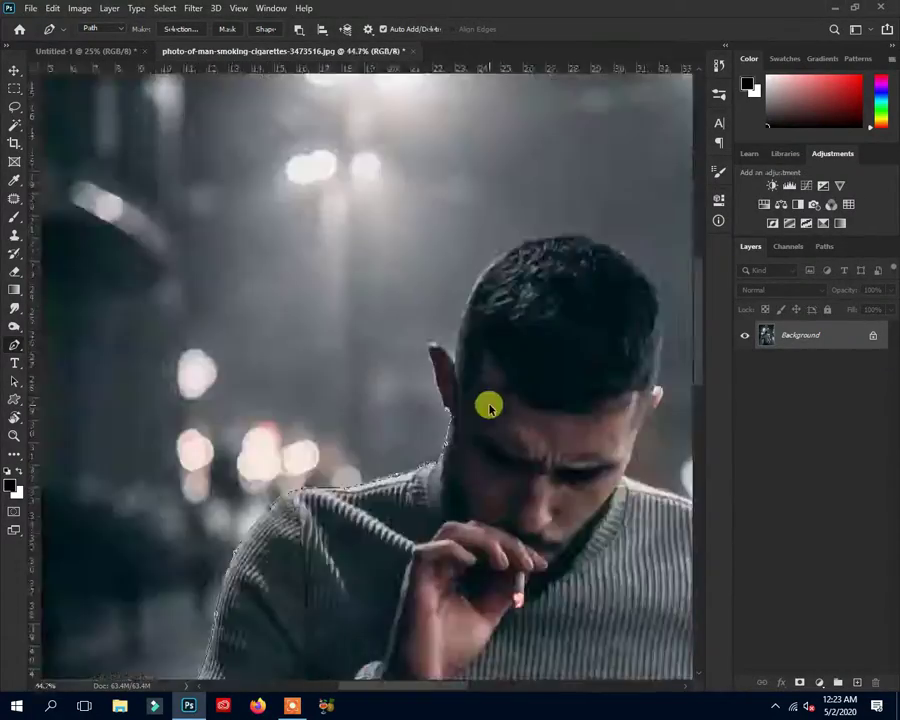
{"action": "scroll", "coordinate": [486, 404], "scroll_direction": "up", "scroll_amount": 4}
{"action": "scroll", "coordinate": [374, 335], "scroll_direction": "up", "scroll_amount": 1}
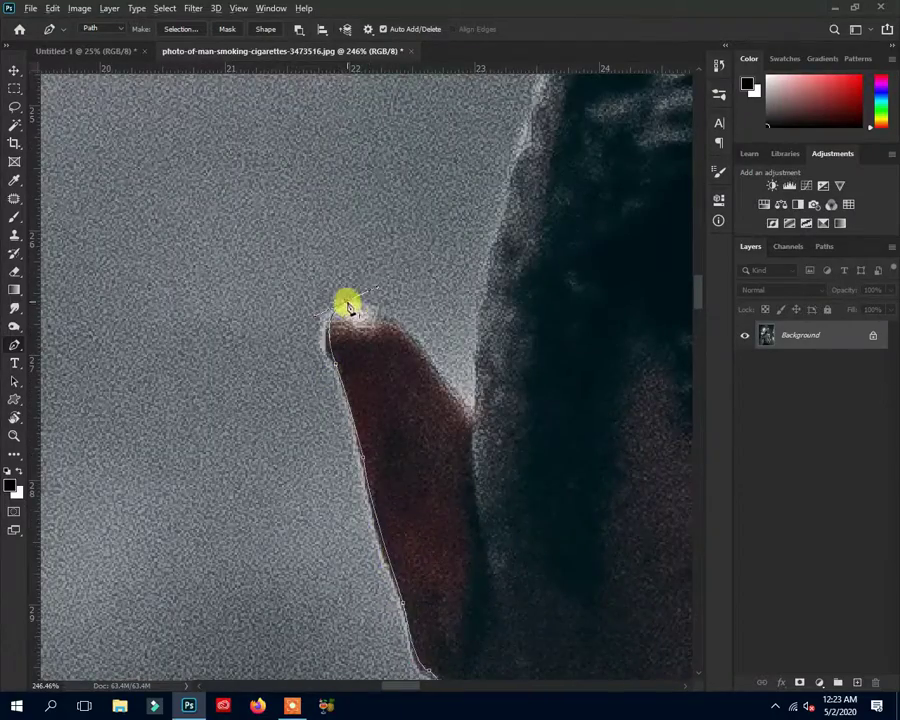
{"action": "scroll", "coordinate": [281, 461], "scroll_direction": "down", "scroll_amount": 3}
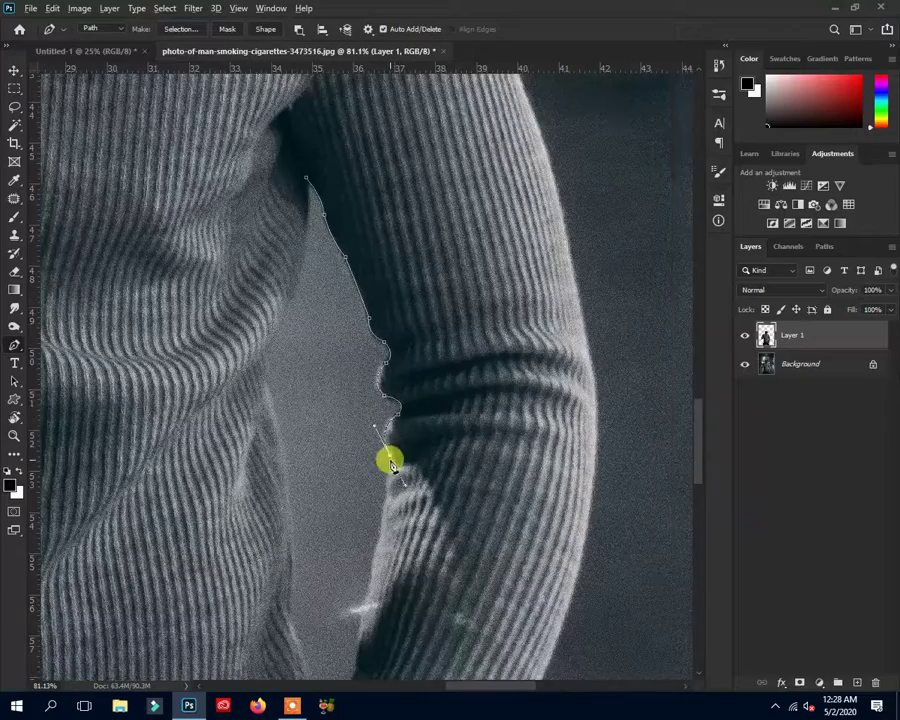
{"action": "left_click_drag", "start_coordinate": [391, 462], "coordinate": [417, 387]}
{"action": "mouse_move", "coordinate": [394, 507]}
{"action": "left_mouse_down"}
{"action": "mouse_move", "coordinate": [423, 497]}
{"action": "mouse_move", "coordinate": [410, 646]}
{"action": "left_mouse_up"}
{"action": "left_click", "coordinate": [400, 545]}
{"action": "left_click_drag", "start_coordinate": [378, 470], "coordinate": [392, 540]}
{"action": "left_click", "coordinate": [365, 485]}
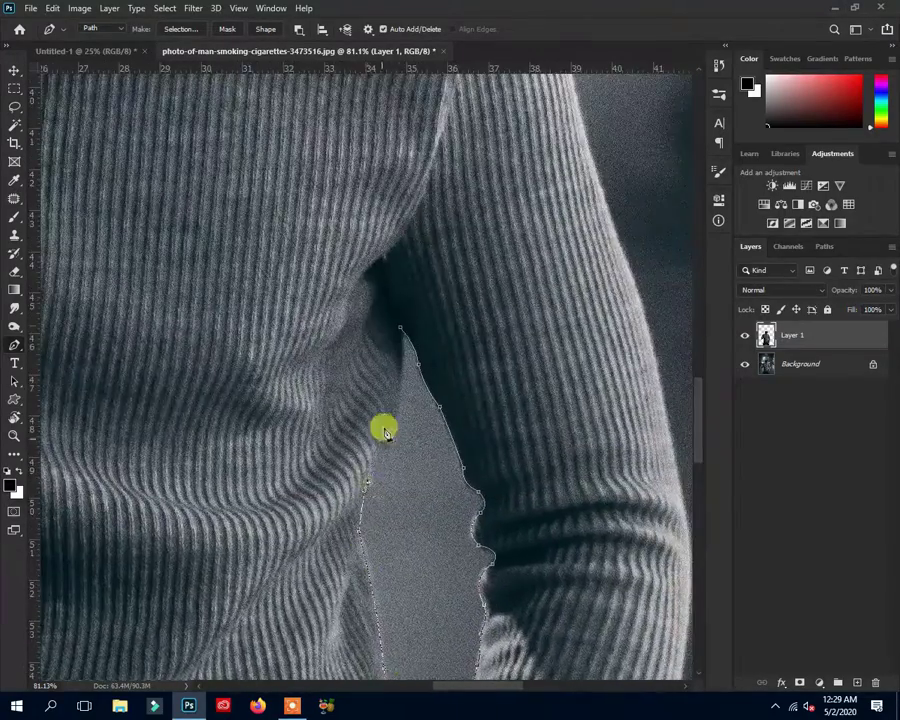
{"action": "scroll", "coordinate": [438, 414], "scroll_direction": "down", "scroll_amount": 5}
{"action": "key", "text": "ctrl+Return"}
Step: Select Layer 1 and crop-extend the canvas wider on both left and right sides
{"action": "key", "text": "v"}
{"action": "scroll", "coordinate": [244, 292], "scroll_direction": "down", "scroll_amount": 2}
{"action": "left_click", "coordinate": [740, 340]}
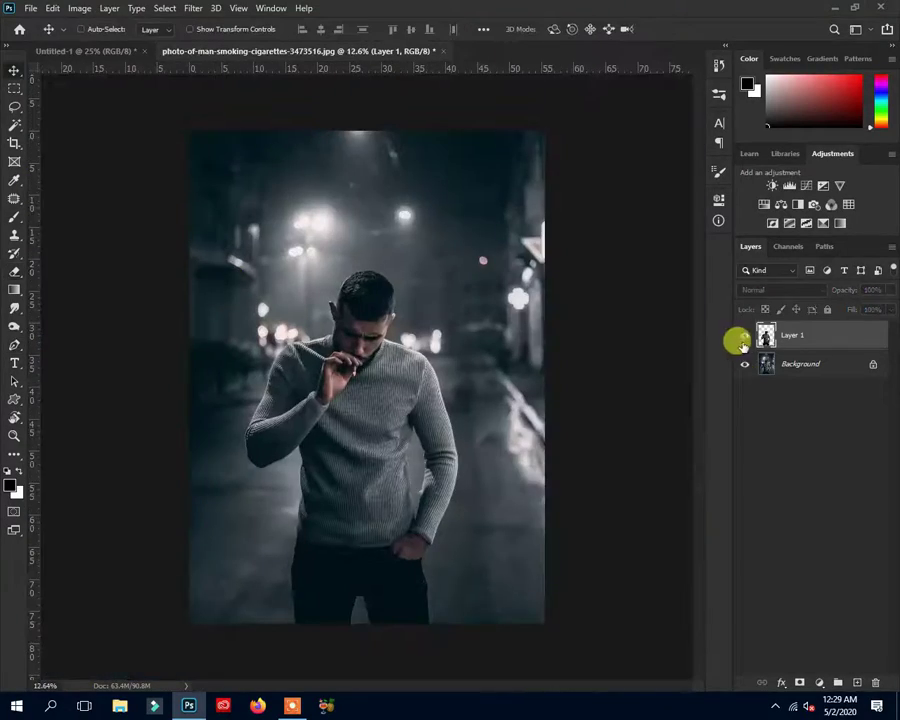
{"action": "left_click", "coordinate": [15, 146]}
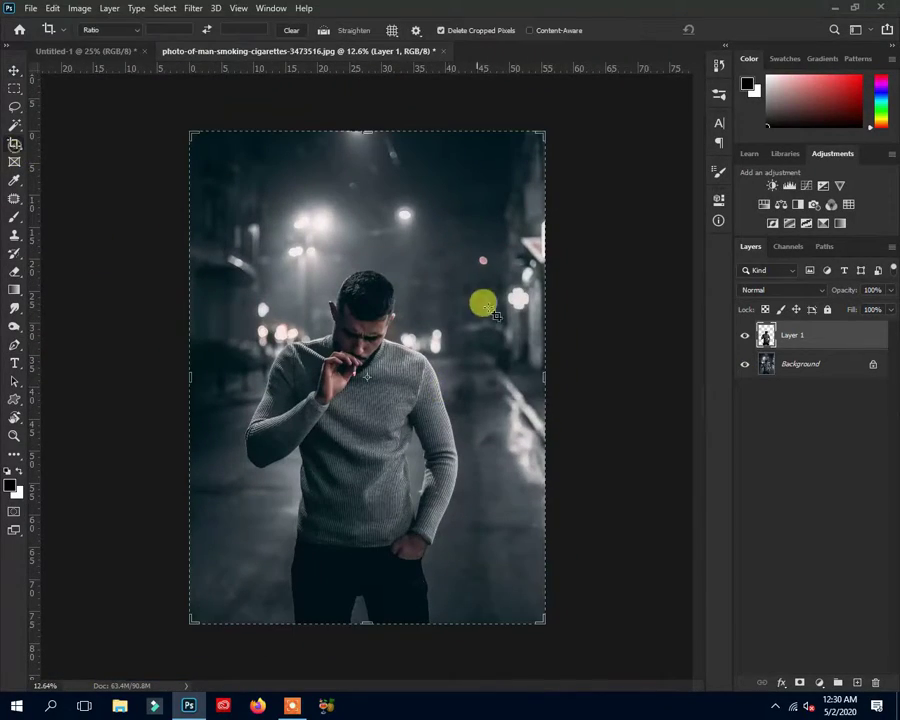
{"action": "left_click_drag", "start_coordinate": [541, 373], "coordinate": [563, 373]}
{"action": "left_click_drag", "start_coordinate": [170, 375], "coordinate": [144, 368]}
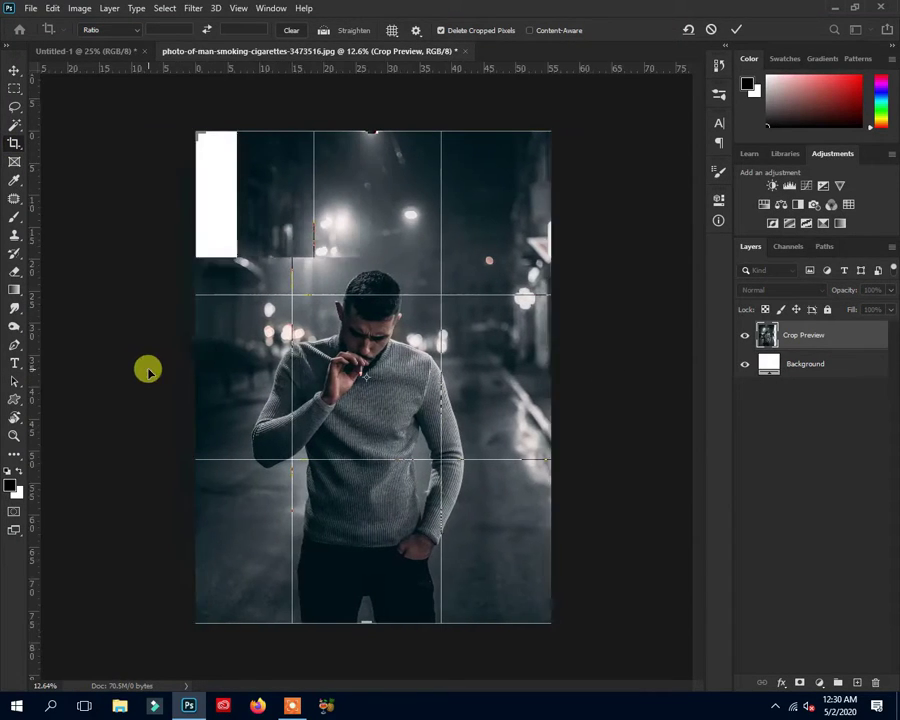
{"action": "left_click", "coordinate": [735, 30]}
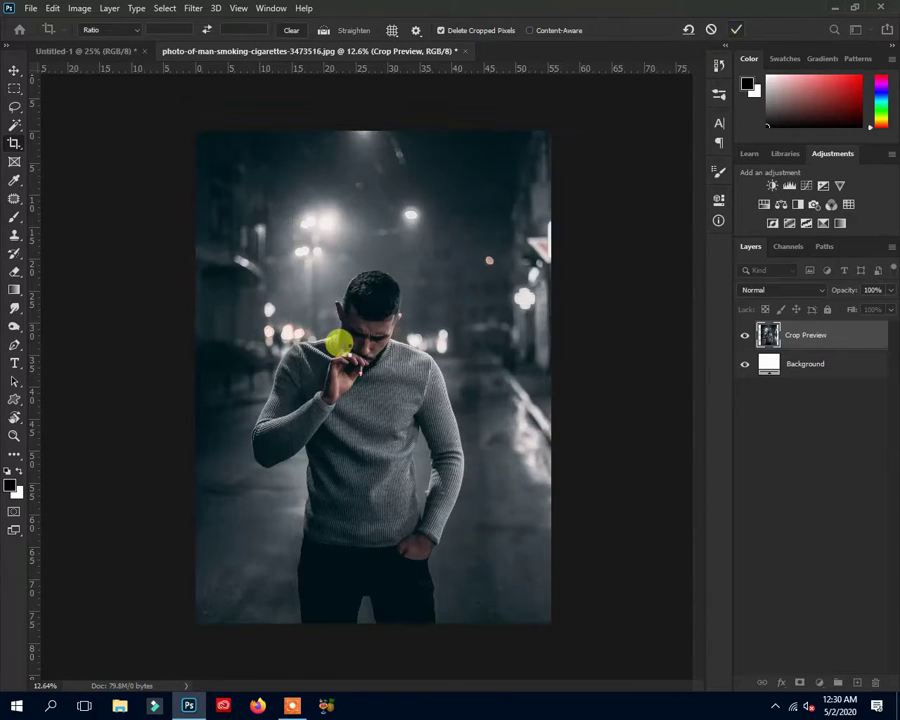
{"action": "key", "text": "ctrl+plus"}
{"action": "left_click", "coordinate": [16, 68]}
Step: Content-Aware Fill the blank white strip on the left of the Background
{"action": "left_click", "coordinate": [16, 86]}
{"action": "left_click_drag", "start_coordinate": [162, 152], "coordinate": [209, 605]}
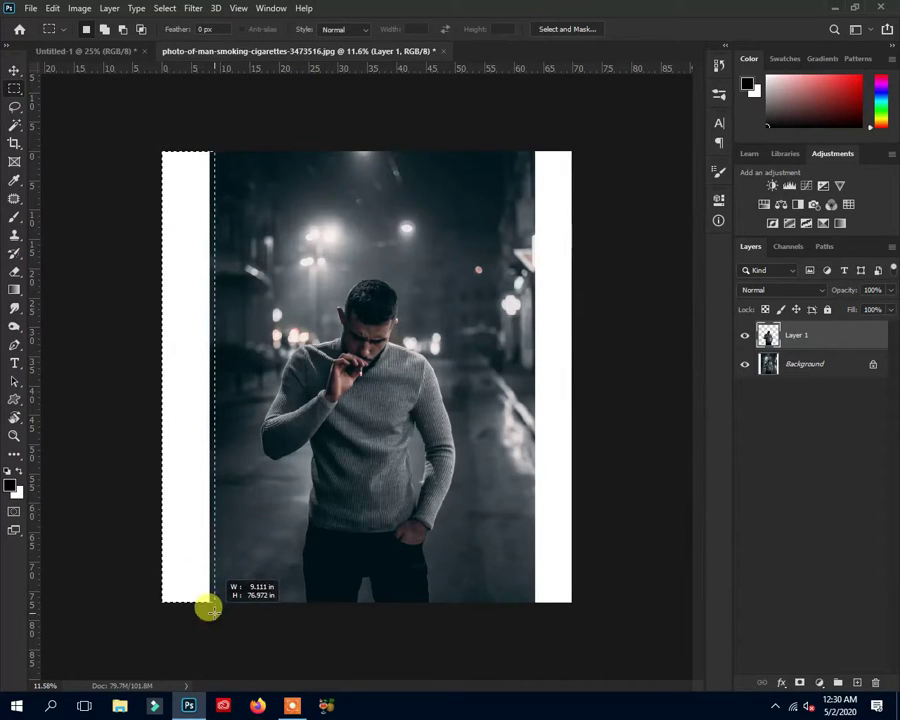
{"action": "left_click", "coordinate": [812, 364]}
{"action": "key", "text": "shift+F5"}
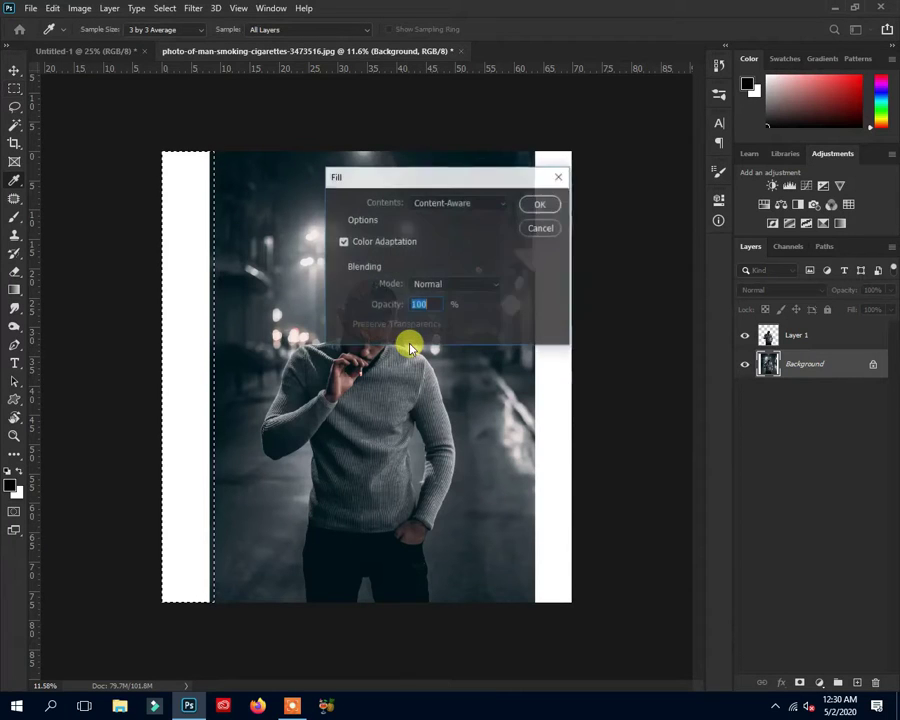
{"action": "key", "text": "Return"}
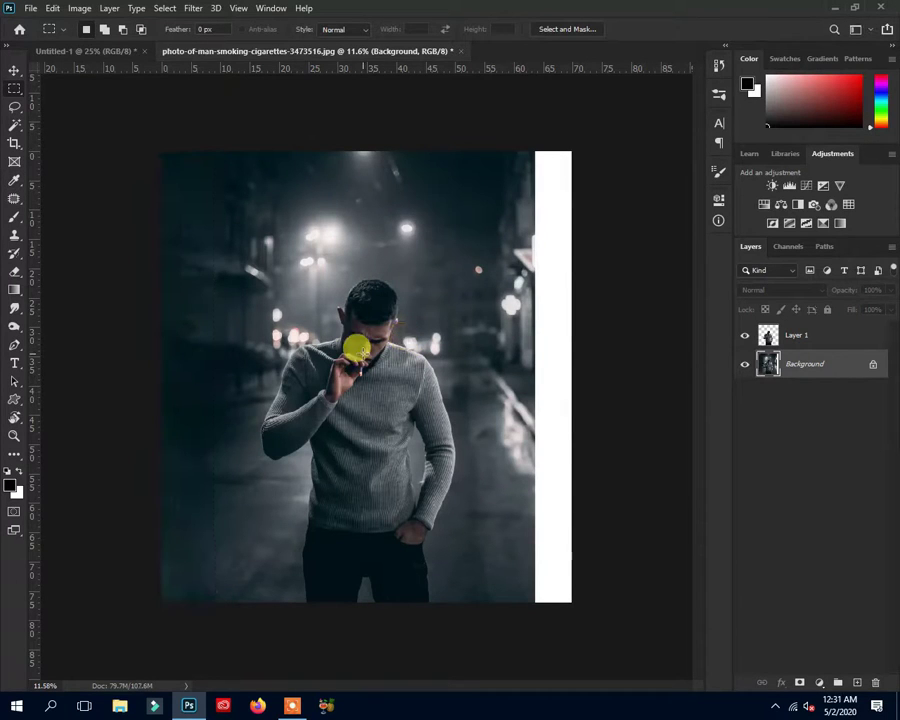
Step: Content-Aware Fill the blank white strip on the right, then deselect
{"action": "scroll", "coordinate": [363, 356], "scroll_direction": "down", "scroll_amount": 2}
{"action": "scroll", "coordinate": [360, 352], "scroll_direction": "up", "scroll_amount": 2}
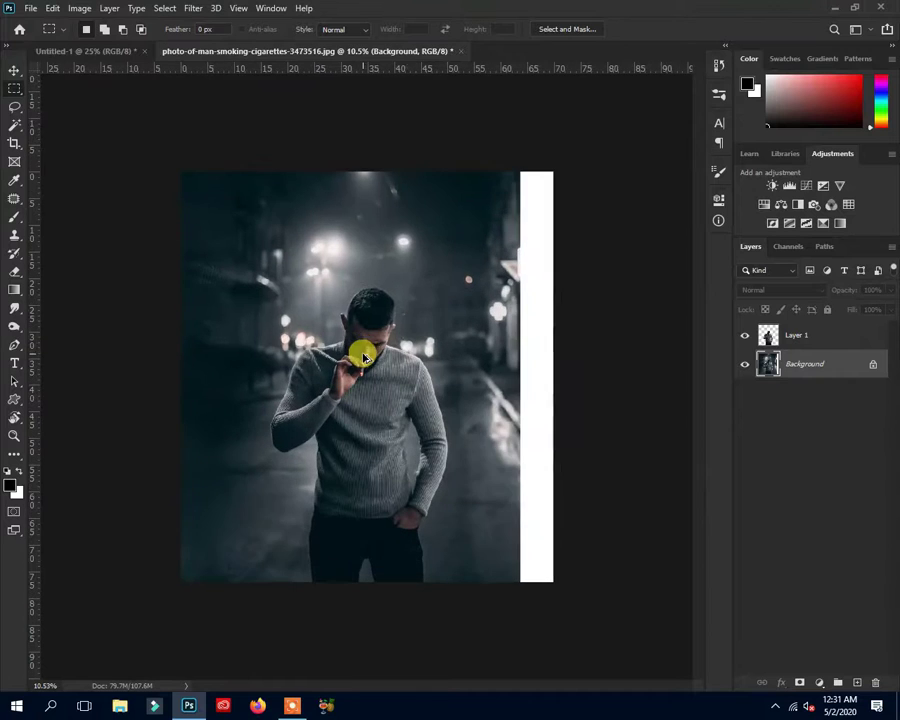
{"action": "left_click_drag", "start_coordinate": [556, 160], "coordinate": [490, 612]}
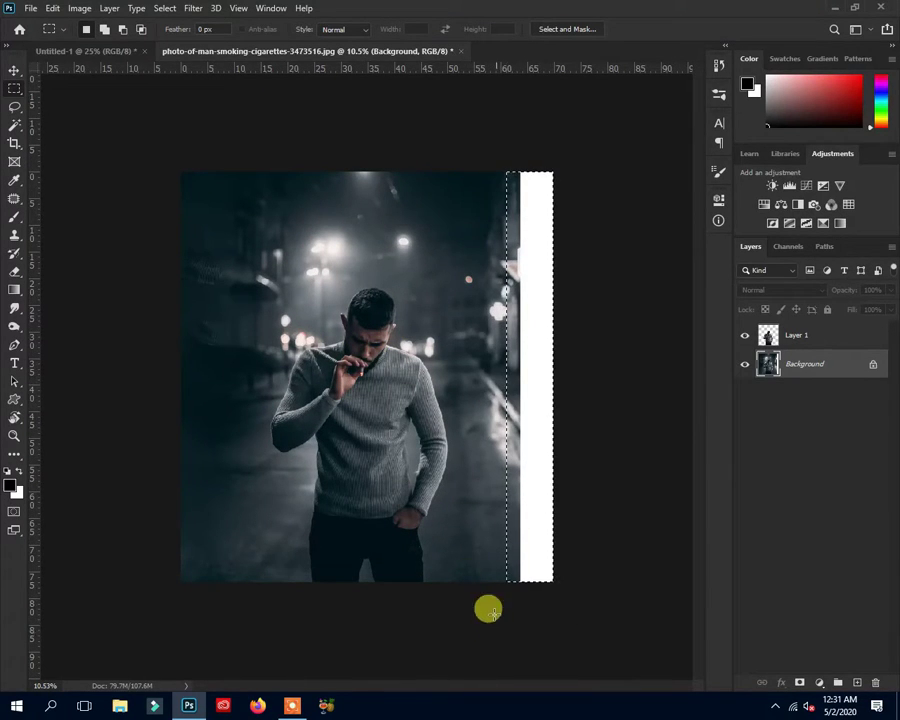
{"action": "key", "text": "shift+F5"}
{"action": "key", "text": "Return"}
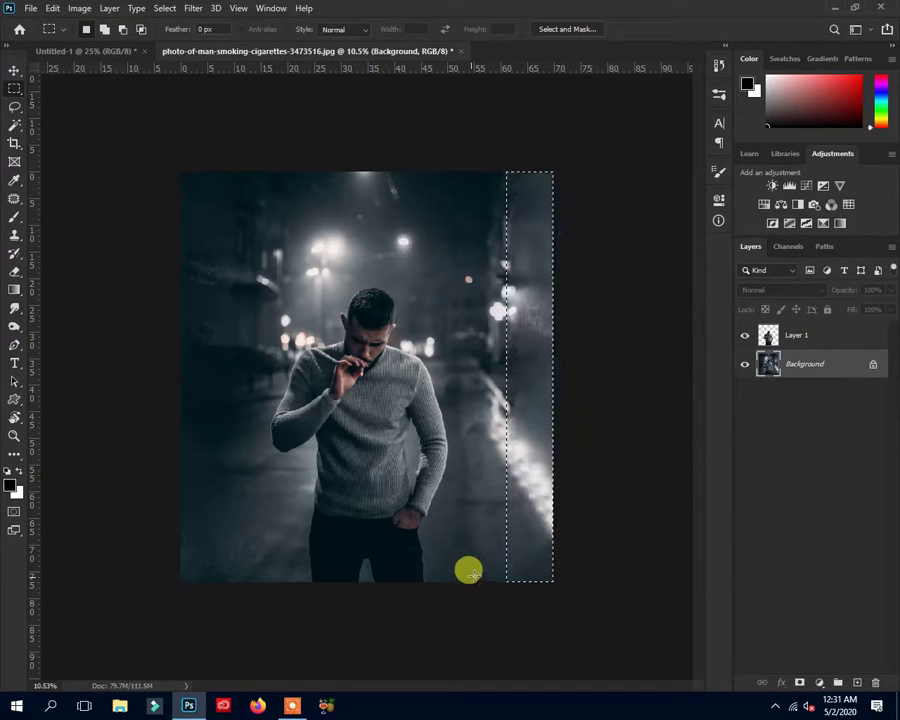
{"action": "key", "text": "ctrl+d"}
{"action": "scroll", "coordinate": [440, 407], "scroll_direction": "down", "scroll_amount": 2}
{"action": "scroll", "coordinate": [437, 404], "scroll_direction": "up", "scroll_amount": 2}
{"action": "scroll", "coordinate": [434, 401], "scroll_direction": "up", "scroll_amount": 1}
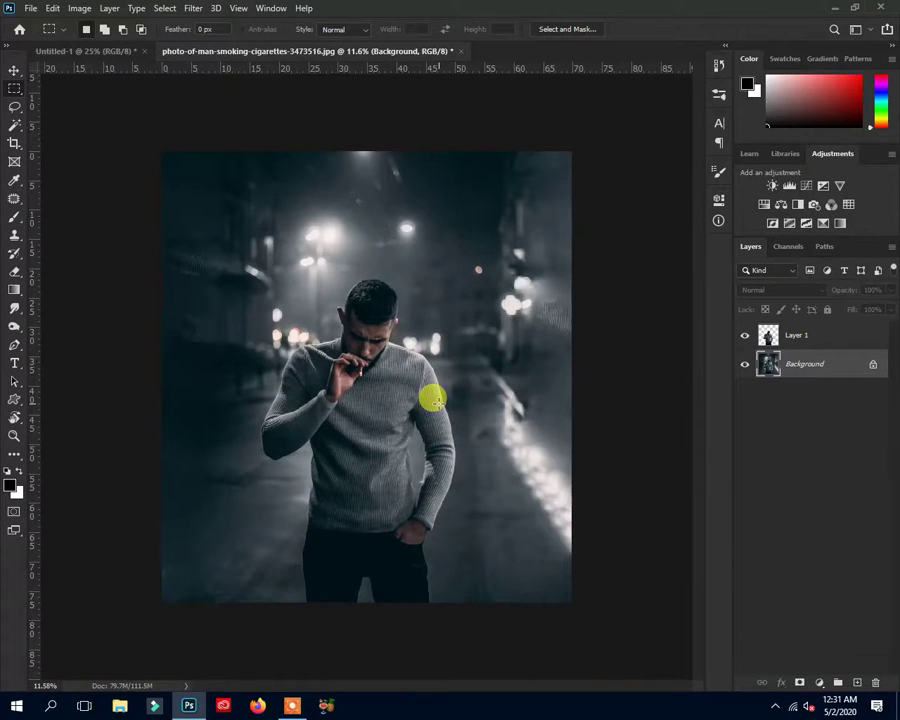
Step: Clone-stamp street lights and lit street texture over the extended right edge
{"action": "left_click", "coordinate": [15, 70]}
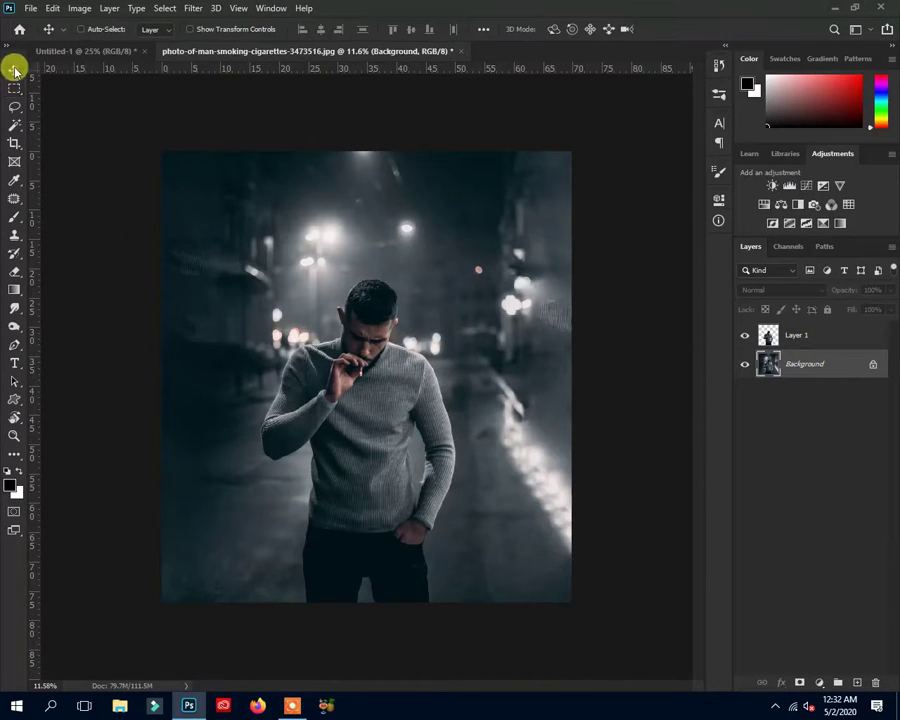
{"action": "left_click", "coordinate": [15, 232]}
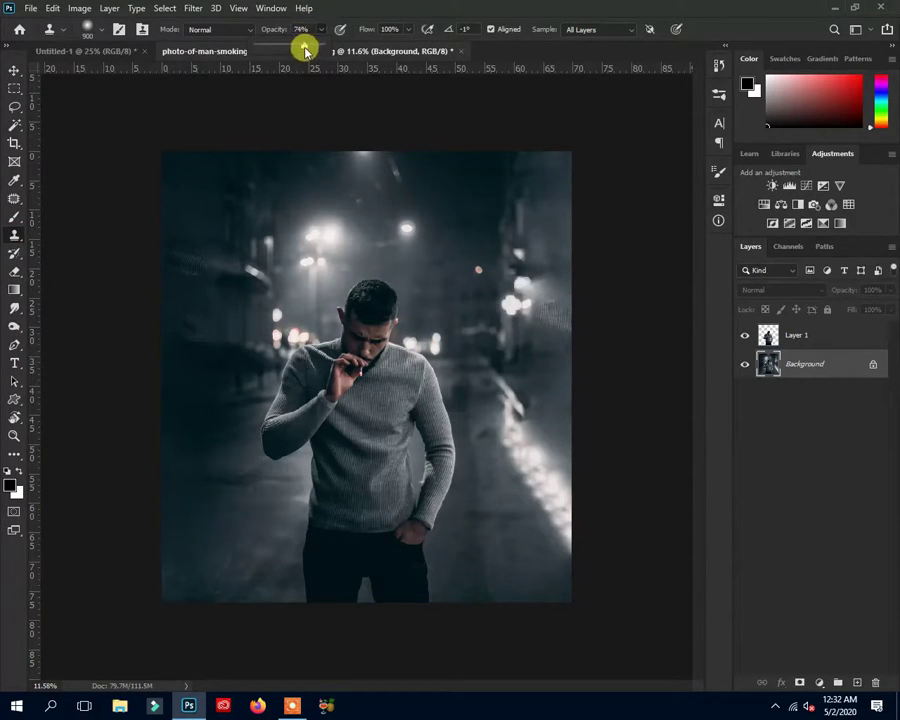
{"action": "mouse_move", "coordinate": [526, 177]}
{"action": "left_mouse_down"}
{"action": "mouse_move", "coordinate": [520, 245]}
{"action": "mouse_move", "coordinate": [532, 364]}
{"action": "left_mouse_up"}
{"action": "key", "text": "ctrl+z"}
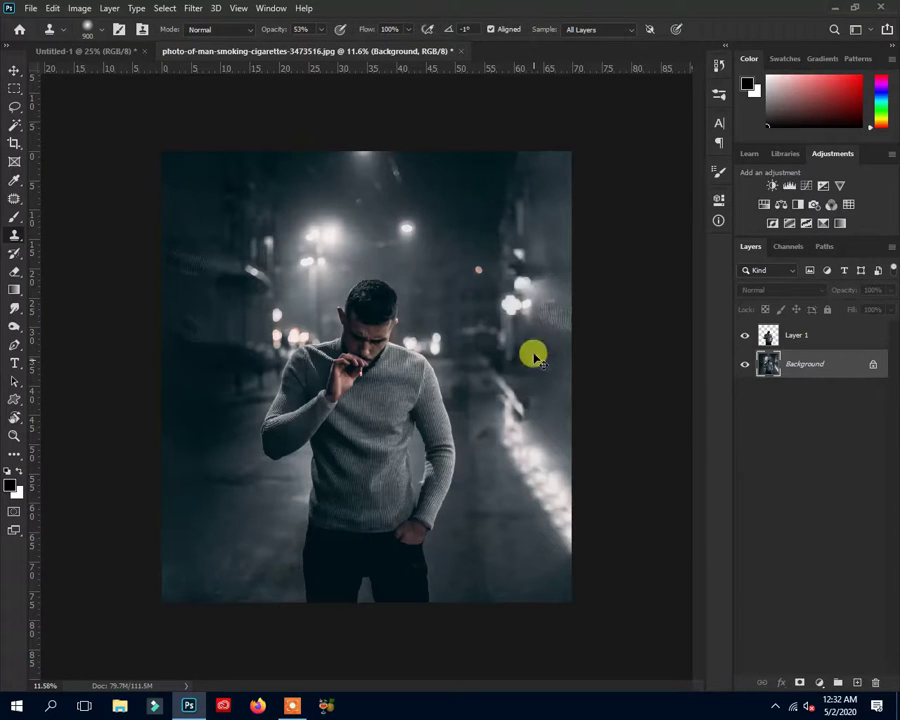
{"action": "mouse_move", "coordinate": [512, 168]}
{"action": "left_mouse_down"}
{"action": "mouse_move", "coordinate": [518, 160]}
{"action": "mouse_move", "coordinate": [532, 384]}
{"action": "mouse_move", "coordinate": [550, 405]}
{"action": "mouse_move", "coordinate": [522, 366]}
{"action": "mouse_move", "coordinate": [528, 320]}
{"action": "mouse_move", "coordinate": [542, 296]}
{"action": "mouse_move", "coordinate": [582, 298]}
{"action": "left_mouse_up"}
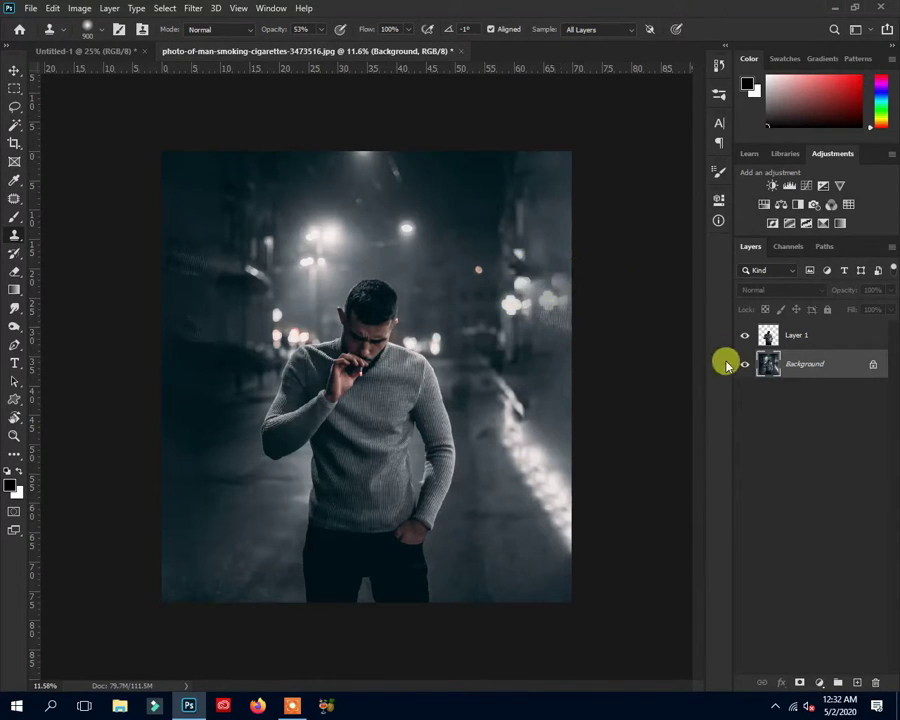
{"action": "scroll", "coordinate": [290, 400], "scroll_direction": "down", "scroll_amount": 2}
{"action": "scroll", "coordinate": [260, 410], "scroll_direction": "up", "scroll_amount": 1}
{"action": "mouse_move", "coordinate": [527, 407]}
{"action": "left_mouse_down"}
{"action": "mouse_move", "coordinate": [492, 386]}
{"action": "mouse_move", "coordinate": [527, 455]}
{"action": "mouse_move", "coordinate": [486, 392]}
{"action": "mouse_move", "coordinate": [497, 387]}
{"action": "mouse_move", "coordinate": [460, 350]}
{"action": "mouse_move", "coordinate": [518, 418]}
{"action": "mouse_move", "coordinate": [511, 413]}
{"action": "mouse_move", "coordinate": [532, 424]}
{"action": "mouse_move", "coordinate": [541, 453]}
{"action": "left_mouse_up"}
{"action": "key", "text": "ctrl+minus"}
{"action": "key", "text": "ctrl+0"}
Step: Clone-stamp street texture down the extended left edge, resampling sources as you go
{"action": "mouse_move", "coordinate": [177, 318]}
{"action": "left_mouse_down"}
{"action": "mouse_move", "coordinate": [204, 343]}
{"action": "mouse_move", "coordinate": [181, 330]}
{"action": "mouse_move", "coordinate": [213, 263]}
{"action": "mouse_move", "coordinate": [186, 266]}
{"action": "left_mouse_up"}
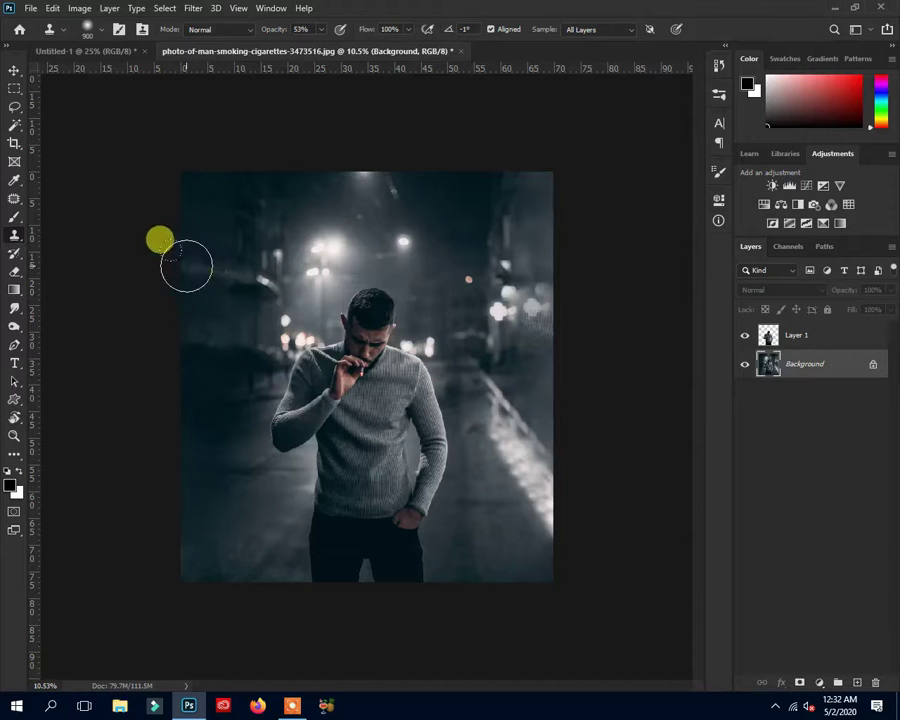
{"action": "left_click", "coordinate": [228, 422], "text": "alt"}
{"action": "mouse_move", "coordinate": [229, 408]}
{"action": "left_mouse_down"}
{"action": "mouse_move", "coordinate": [175, 432]}
{"action": "mouse_move", "coordinate": [195, 568]}
{"action": "left_mouse_up"}
{"action": "mouse_move", "coordinate": [219, 454]}
{"action": "left_mouse_down"}
{"action": "mouse_move", "coordinate": [192, 448]}
{"action": "mouse_move", "coordinate": [182, 472]}
{"action": "mouse_move", "coordinate": [185, 563]}
{"action": "left_mouse_up"}
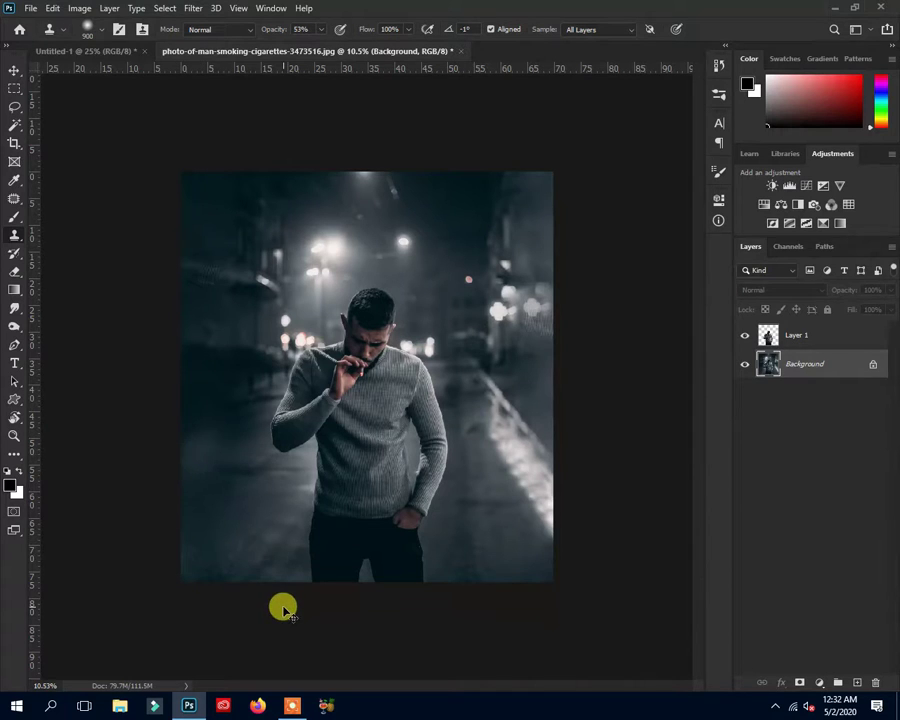
{"action": "left_click", "coordinate": [230, 486], "text": "alt"}
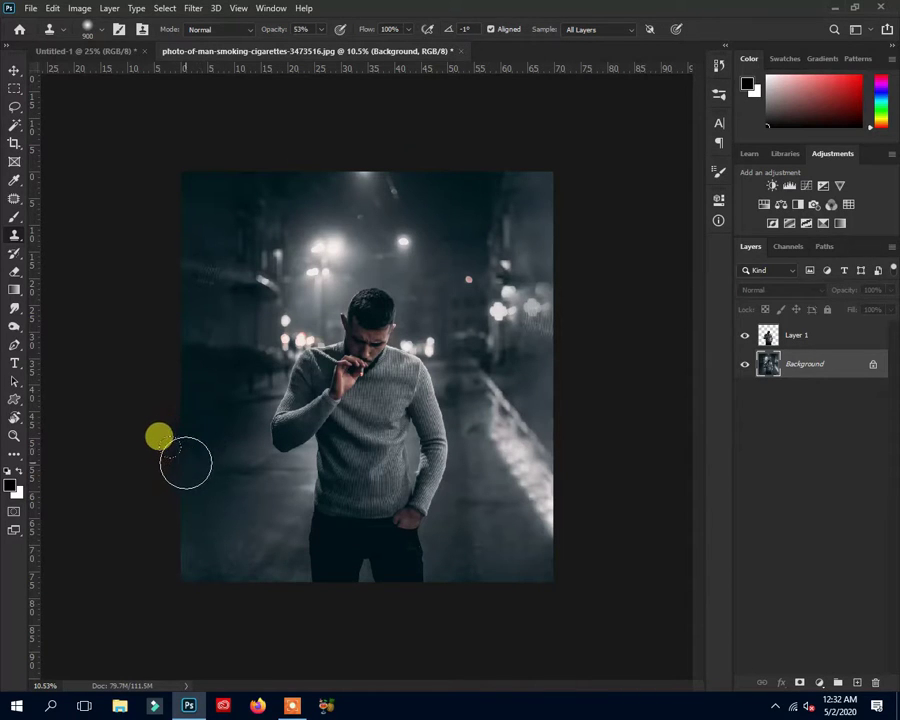
{"action": "left_click_drag", "start_coordinate": [185, 462], "coordinate": [174, 560]}
{"action": "left_click", "coordinate": [437, 505], "text": "alt"}
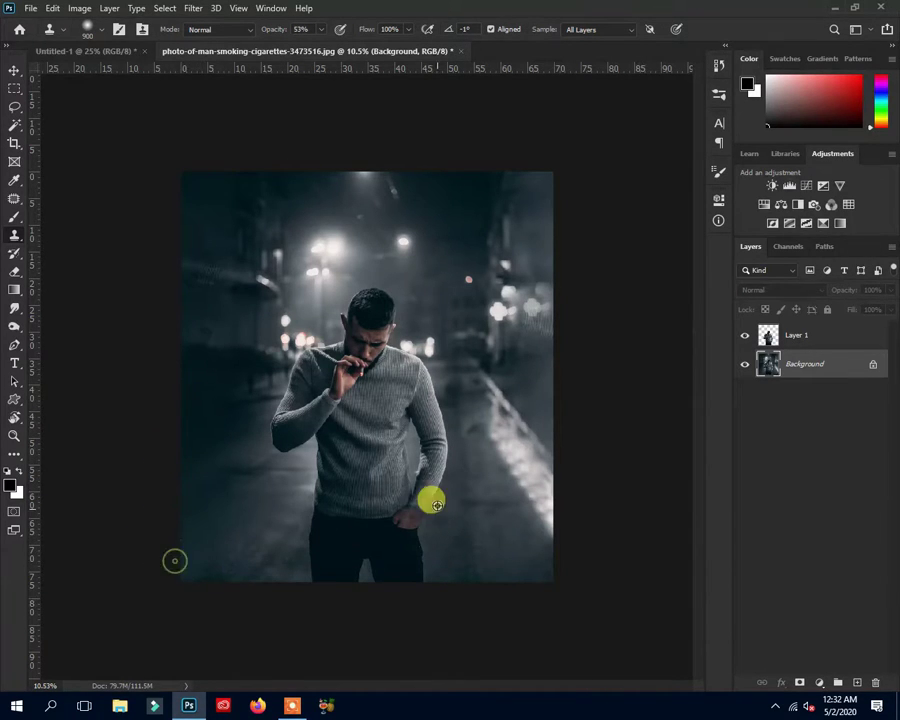
{"action": "scroll", "coordinate": [437, 505], "scroll_direction": "down", "scroll_amount": 1}
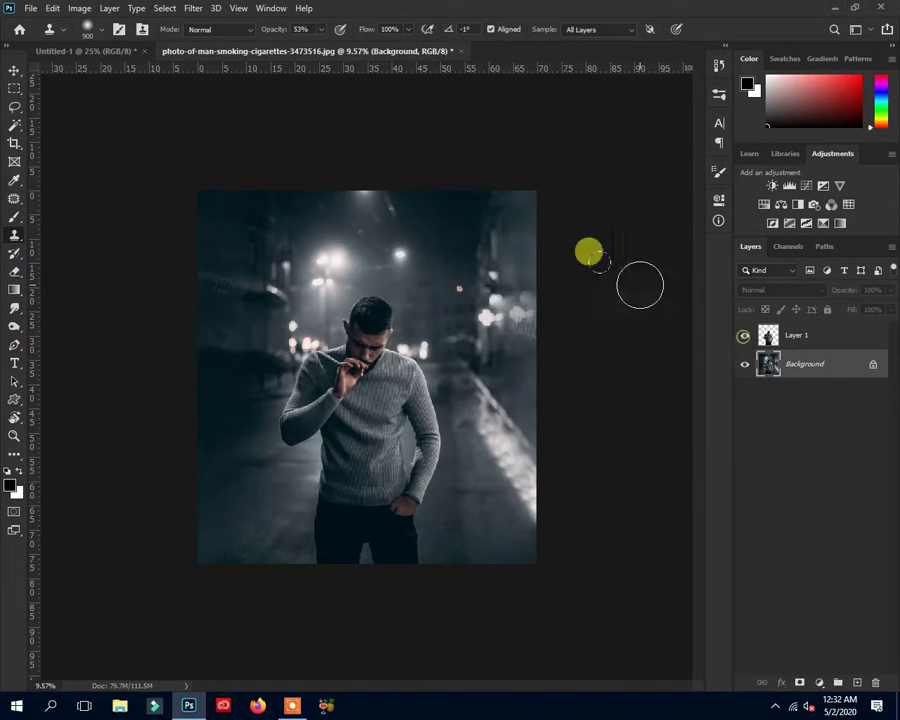
{"action": "left_click", "coordinate": [14, 72]}
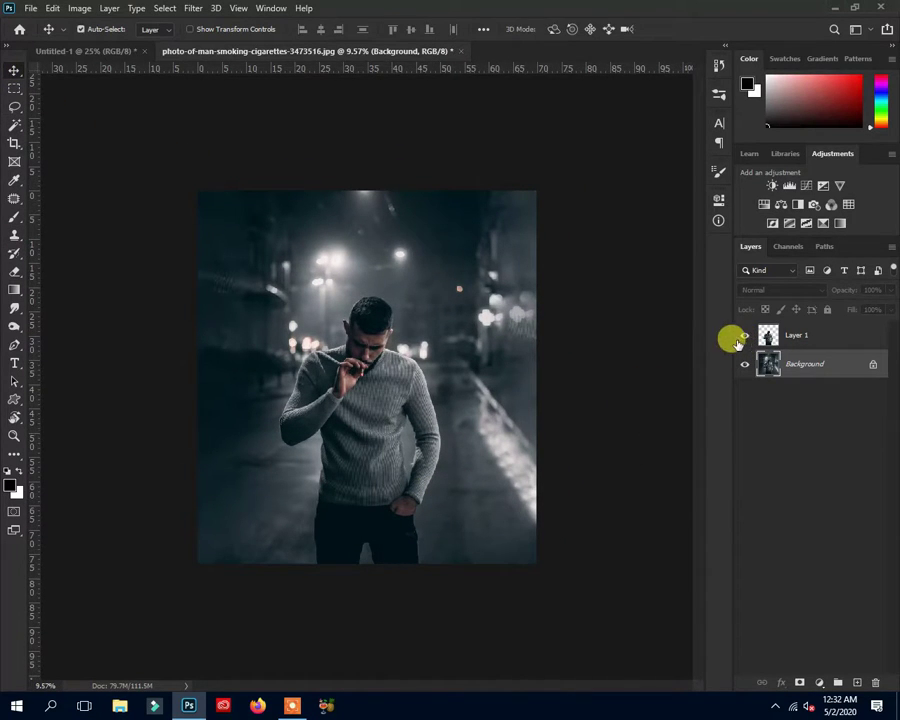
{"action": "scroll", "coordinate": [440, 316], "scroll_direction": "up", "scroll_amount": 2}
{"action": "scroll", "coordinate": [378, 342], "scroll_direction": "up", "scroll_amount": 2}
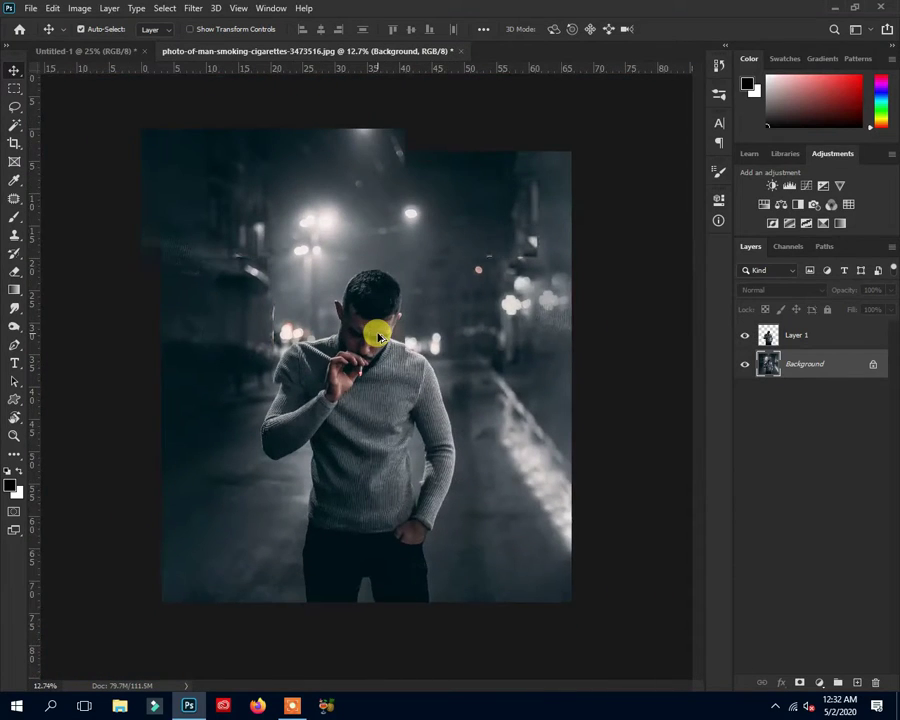
{"action": "scroll", "coordinate": [304, 186], "scroll_direction": "down", "scroll_amount": 1}
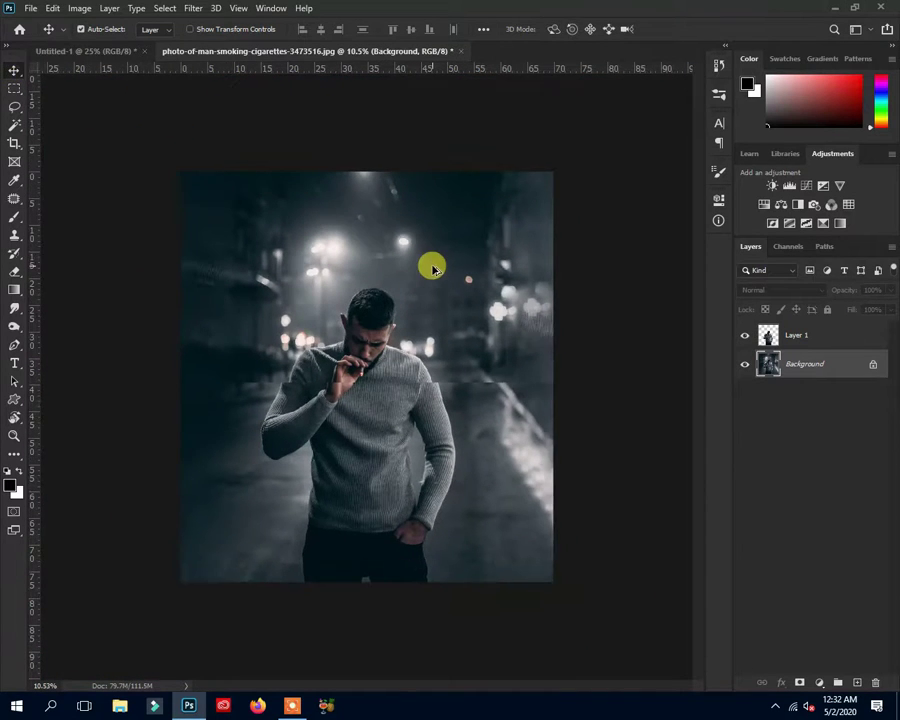
Step: Add Layer 2 above the man and set a smaller brush to 100% opacity
{"action": "left_click", "coordinate": [838, 338]}
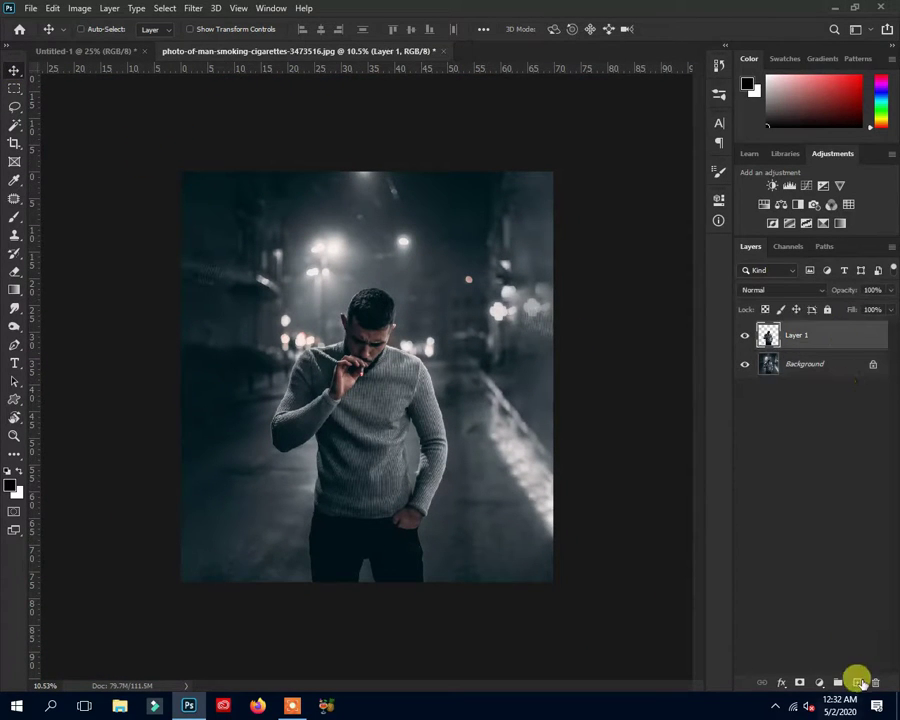
{"action": "left_click", "coordinate": [857, 682]}
{"action": "left_click", "coordinate": [12, 218]}
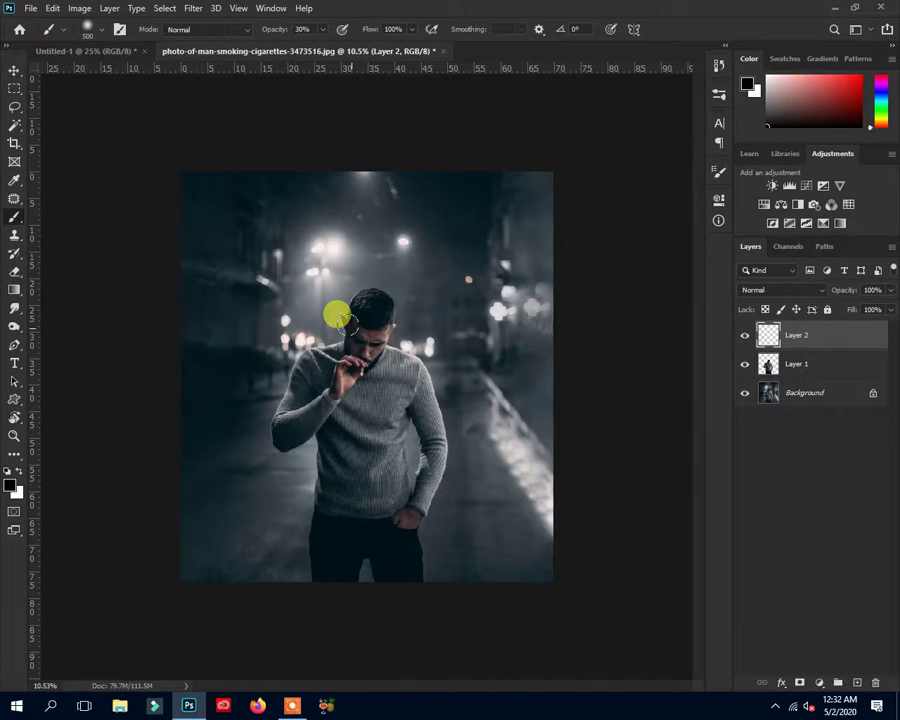
{"action": "key", "text": "bracketleft"}
{"action": "key", "text": "bracketleft"}
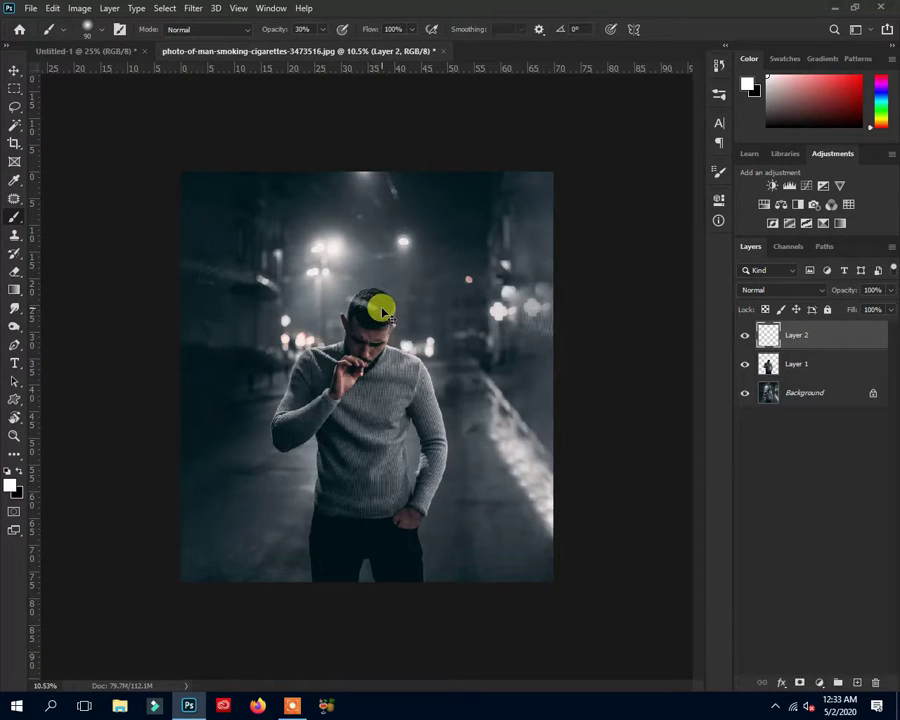
{"action": "left_click", "coordinate": [322, 29]}
{"action": "left_click_drag", "start_coordinate": [320, 47], "coordinate": [410, 116]}
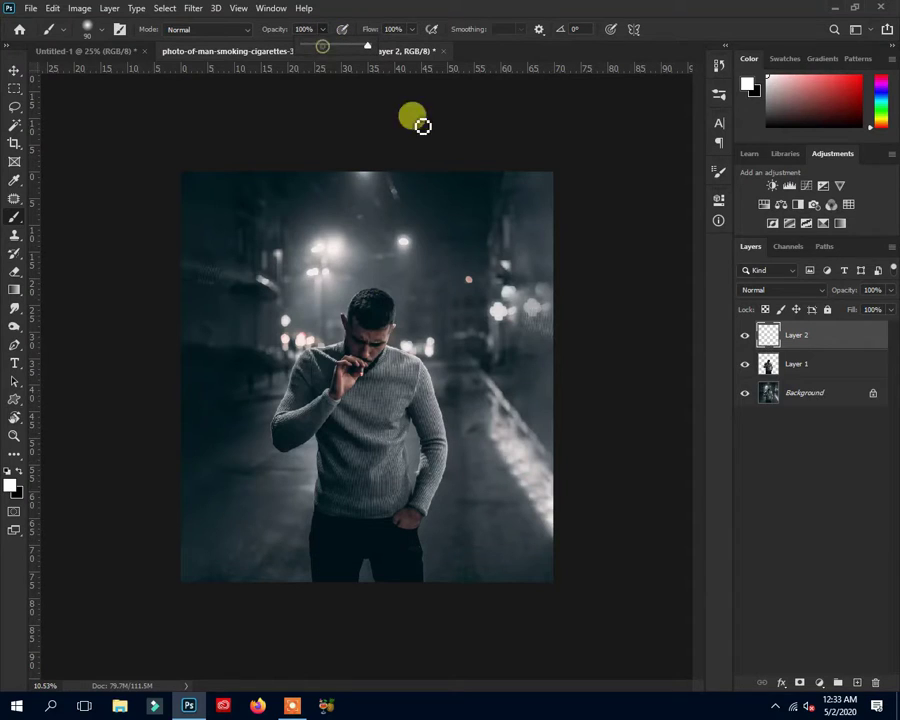
{"action": "left_click", "coordinate": [370, 312]}
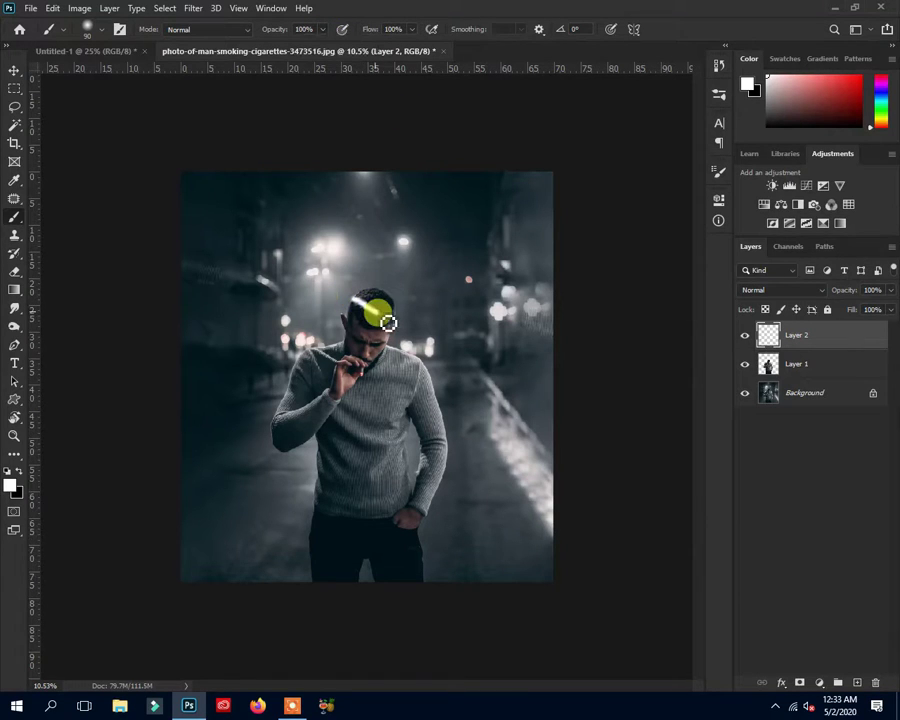
Step: Paint a white spiral winding around the man from his head to his legs
{"action": "mouse_move", "coordinate": [413, 345]}
{"action": "left_mouse_down"}
{"action": "mouse_move", "coordinate": [408, 368]}
{"action": "mouse_move", "coordinate": [436, 407]}
{"action": "mouse_move", "coordinate": [300, 460]}
{"action": "mouse_move", "coordinate": [444, 487]}
{"action": "mouse_move", "coordinate": [340, 528]}
{"action": "mouse_move", "coordinate": [352, 604]}
{"action": "left_mouse_up"}
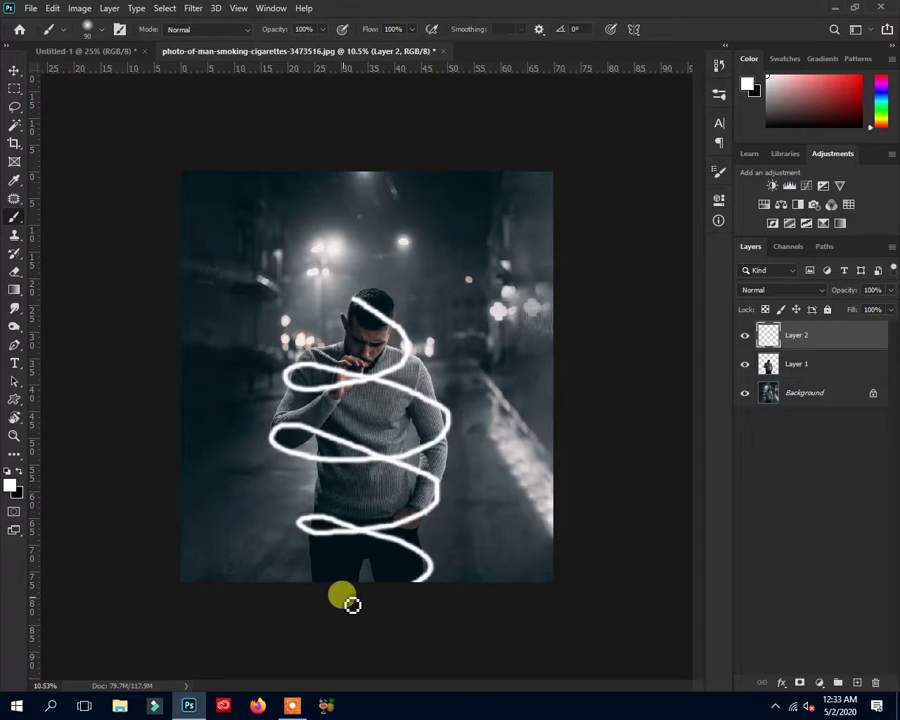
{"action": "scroll", "coordinate": [421, 427], "scroll_direction": "up", "scroll_amount": 1}
{"action": "scroll", "coordinate": [421, 427], "scroll_direction": "up", "scroll_amount": 1}
{"action": "scroll", "coordinate": [421, 427], "scroll_direction": "down", "scroll_amount": 1}
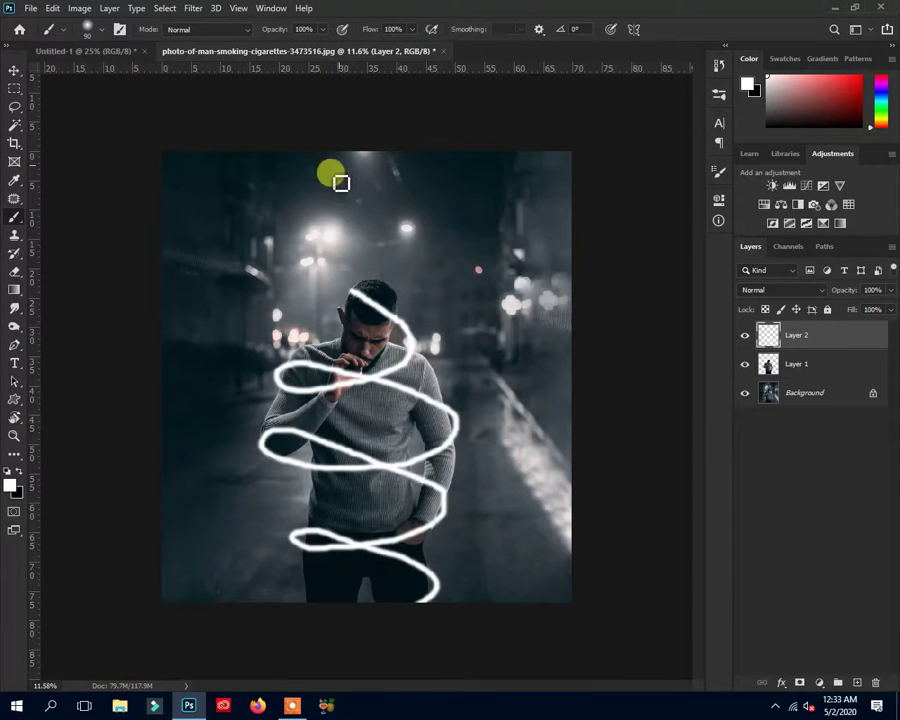
{"action": "scroll", "coordinate": [298, 345], "scroll_direction": "up", "scroll_amount": 4}
{"action": "scroll", "coordinate": [300, 344], "scroll_direction": "up", "scroll_amount": 5}
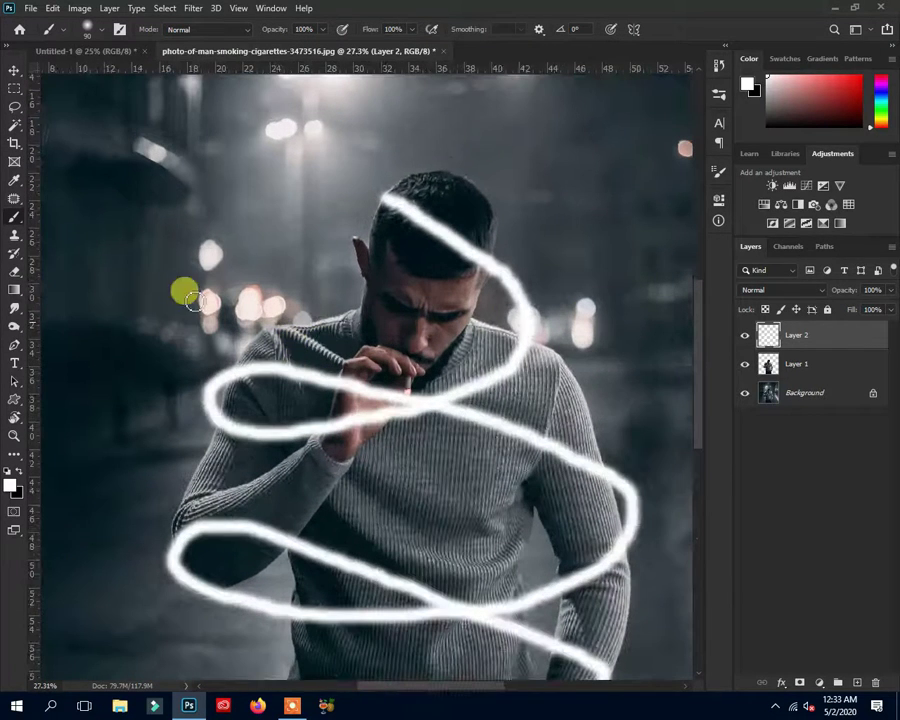
Step: Erase the spiral over the top of the man's head and across his hand
{"action": "left_click", "coordinate": [13, 272]}
{"action": "left_click_drag", "start_coordinate": [337, 263], "coordinate": [276, 231]}
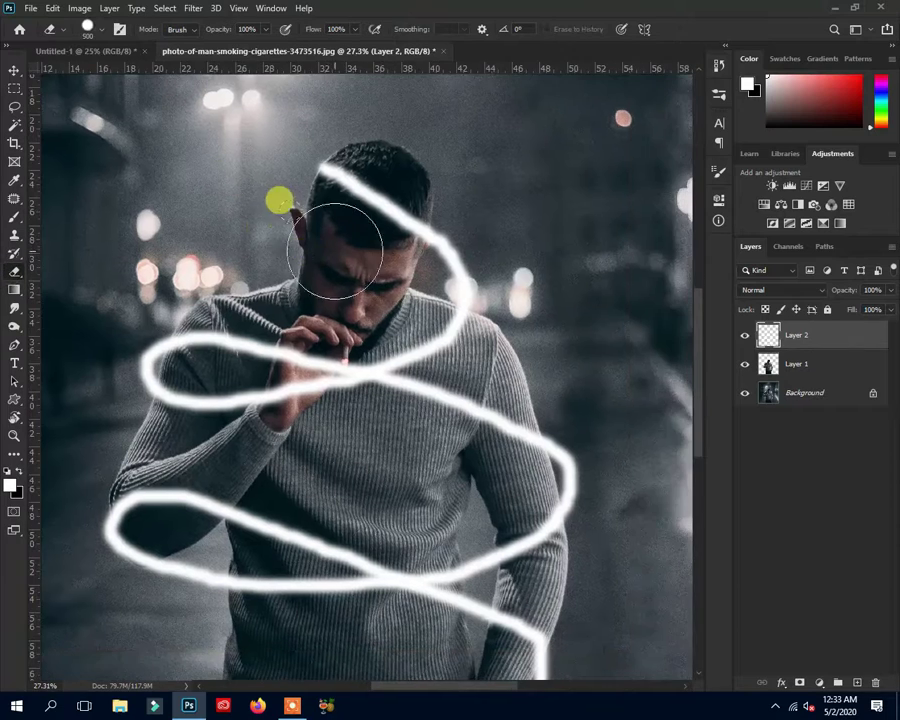
{"action": "mouse_move", "coordinate": [297, 190]}
{"action": "left_mouse_down"}
{"action": "mouse_move", "coordinate": [385, 222]}
{"action": "mouse_move", "coordinate": [367, 187]}
{"action": "left_mouse_up"}
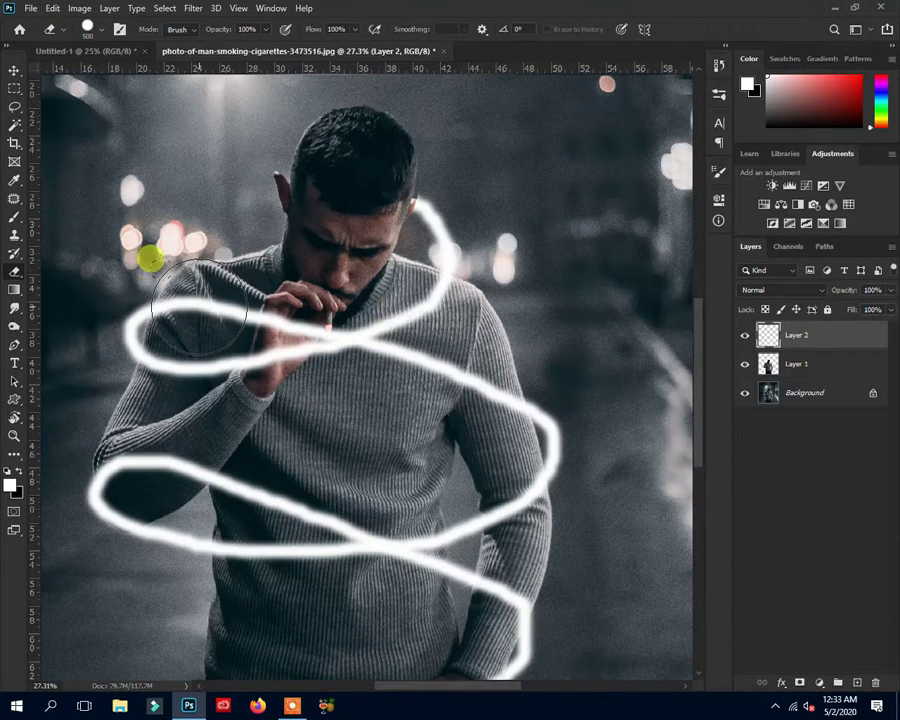
{"action": "key", "text": "bracketleft"}
{"action": "key", "text": "bracketleft"}
{"action": "key", "text": "bracketleft"}
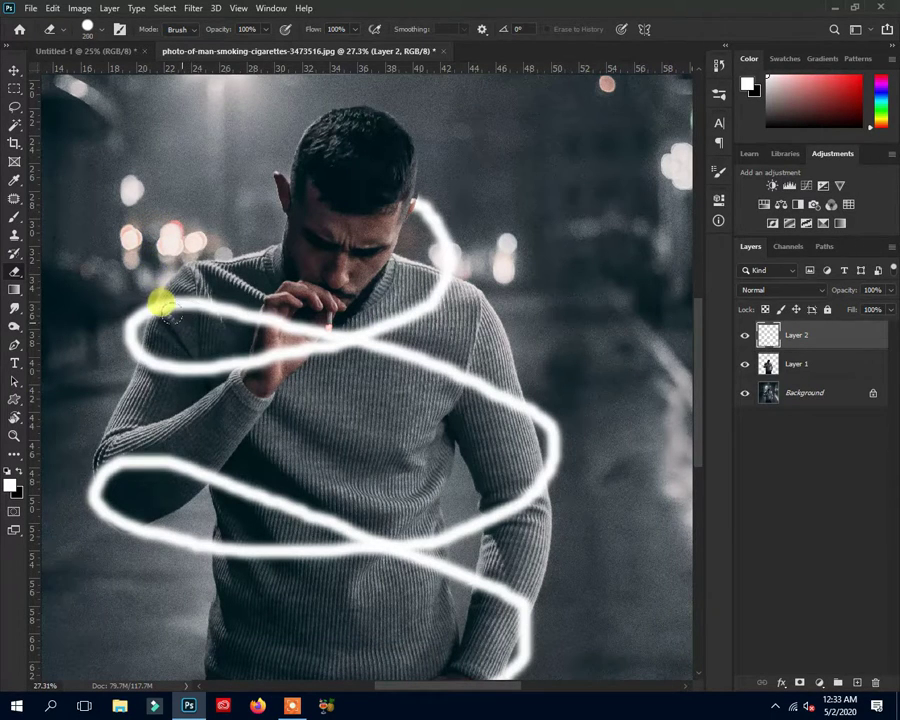
{"action": "mouse_move", "coordinate": [167, 316]}
{"action": "left_mouse_down"}
{"action": "mouse_move", "coordinate": [245, 311]}
{"action": "mouse_move", "coordinate": [325, 325]}
{"action": "mouse_move", "coordinate": [340, 347]}
{"action": "mouse_move", "coordinate": [495, 406]}
{"action": "left_mouse_up"}
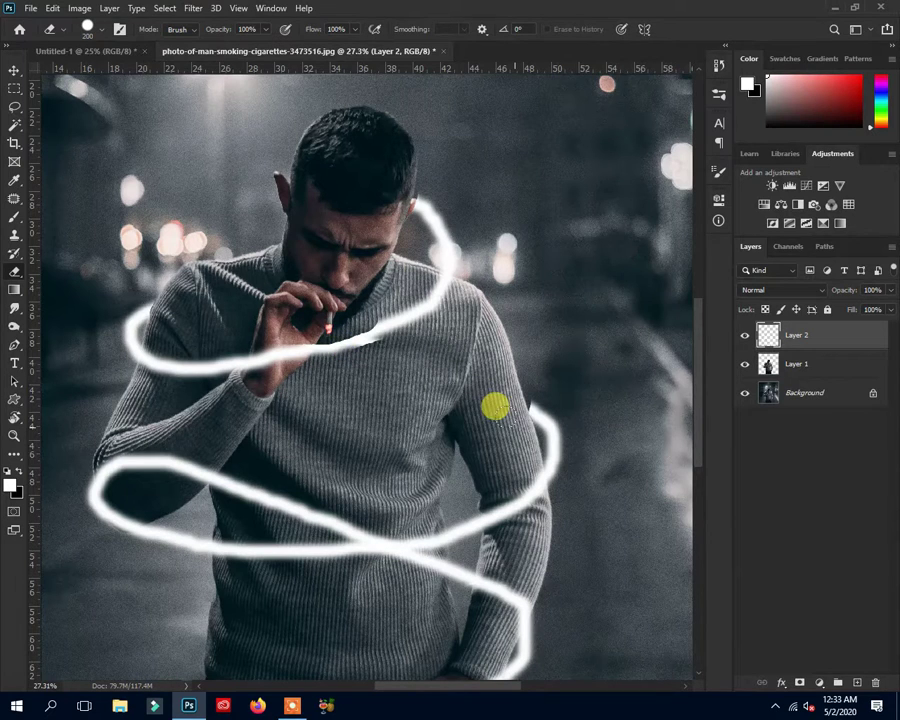
Step: Erase the spiral where it crosses his arm, chest and right forearm
{"action": "mouse_move", "coordinate": [480, 393]}
{"action": "left_mouse_down"}
{"action": "mouse_move", "coordinate": [447, 322]}
{"action": "mouse_move", "coordinate": [472, 288]}
{"action": "left_mouse_up"}
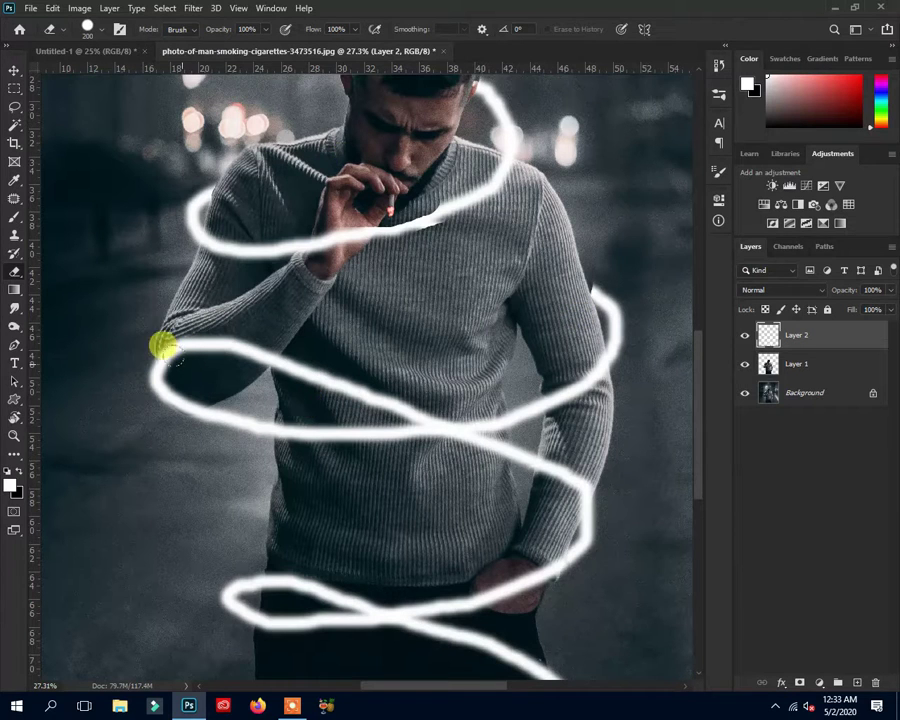
{"action": "mouse_move", "coordinate": [150, 333]}
{"action": "left_mouse_down"}
{"action": "mouse_move", "coordinate": [184, 326]}
{"action": "mouse_move", "coordinate": [343, 362]}
{"action": "mouse_move", "coordinate": [415, 388]}
{"action": "mouse_move", "coordinate": [440, 440]}
{"action": "mouse_move", "coordinate": [485, 438]}
{"action": "left_mouse_up"}
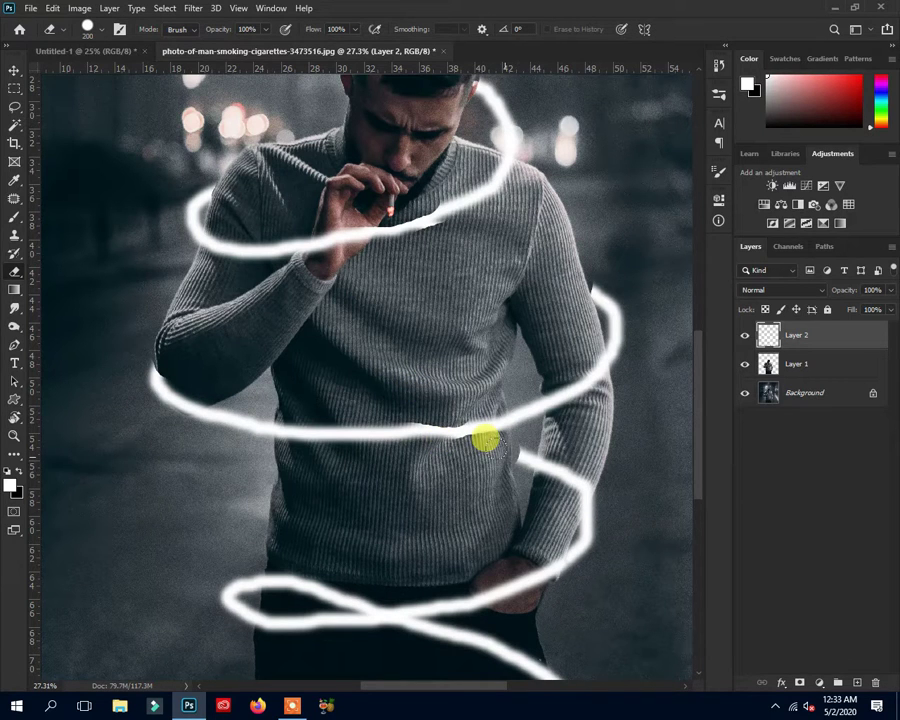
{"action": "key", "text": "ctrl+z"}
{"action": "mouse_move", "coordinate": [447, 433]}
{"action": "left_mouse_down"}
{"action": "mouse_move", "coordinate": [545, 447]}
{"action": "mouse_move", "coordinate": [573, 490]}
{"action": "left_mouse_up"}
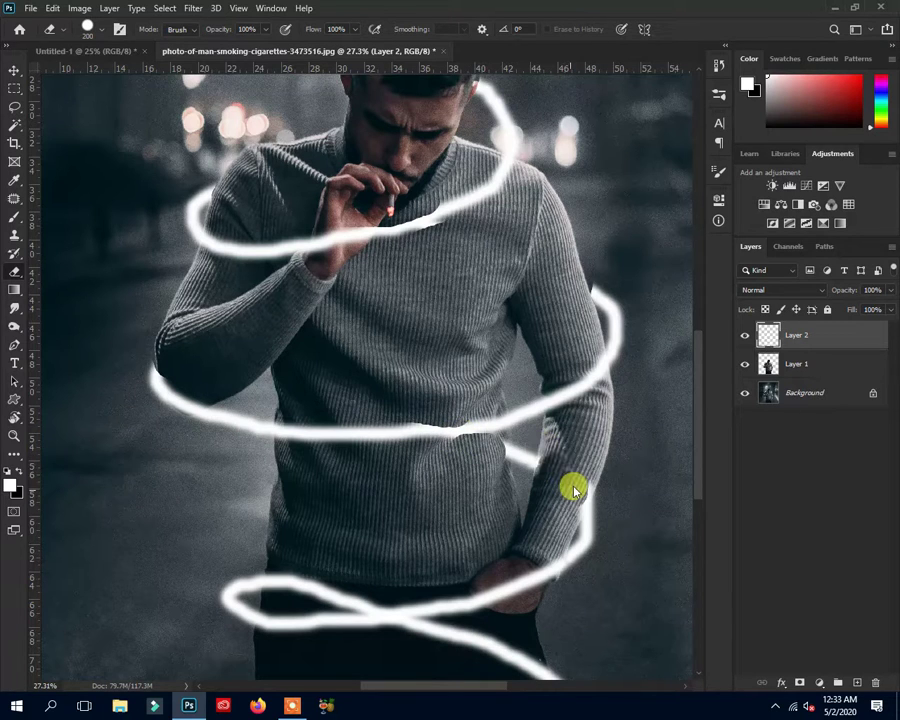
{"action": "scroll", "coordinate": [573, 490], "scroll_direction": "down", "scroll_amount": 2}
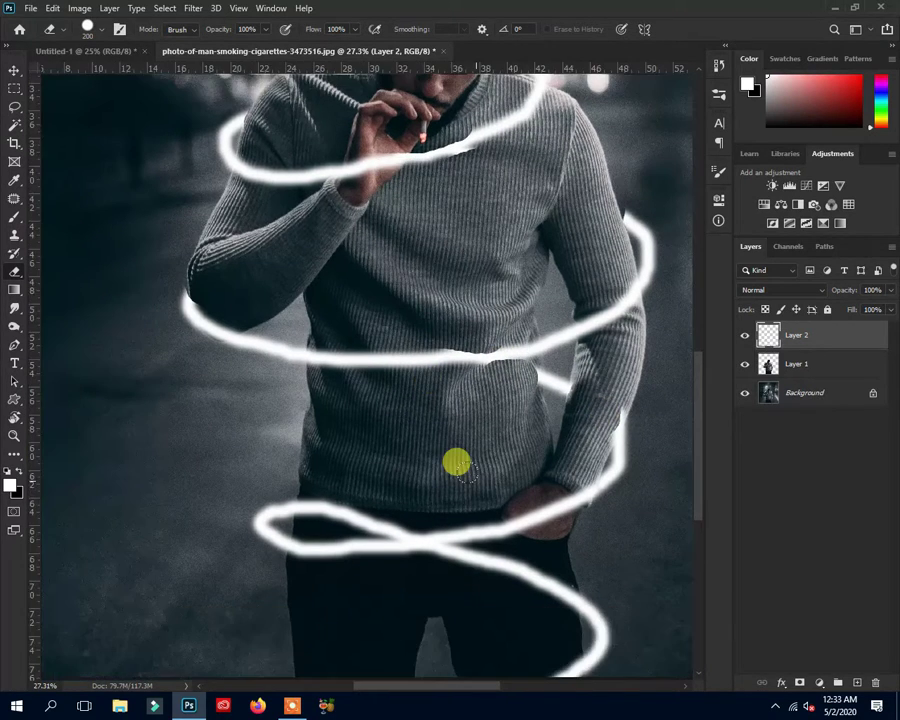
{"action": "scroll", "coordinate": [444, 446], "scroll_direction": "down", "scroll_amount": 1}
{"action": "key", "text": "ctrl+r"}
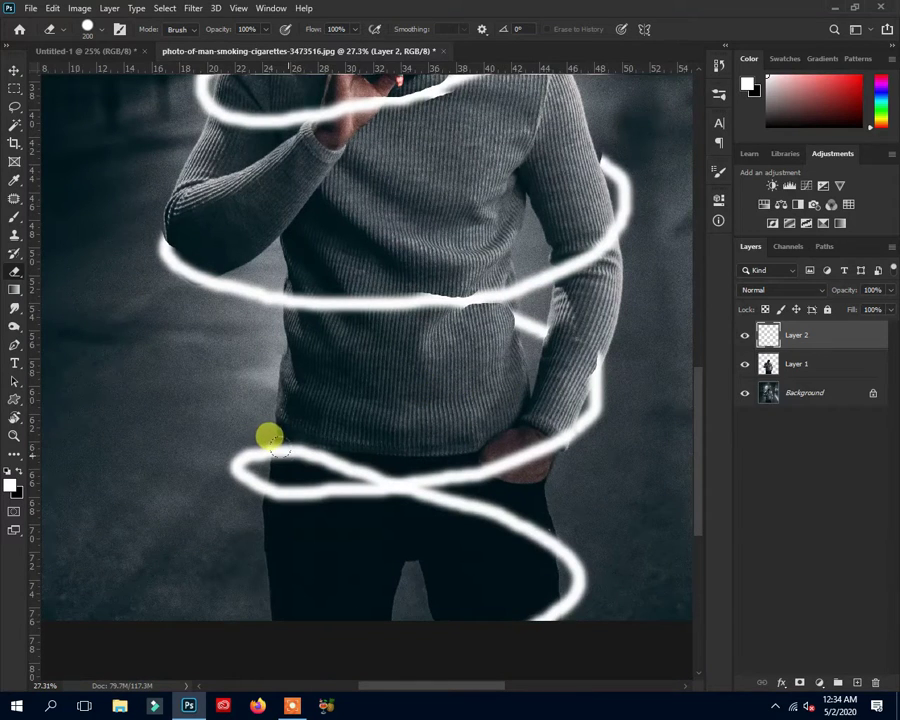
Step: Erase the spiral below the belt on both left and right sides
{"action": "left_click_drag", "start_coordinate": [270, 438], "coordinate": [335, 436]}
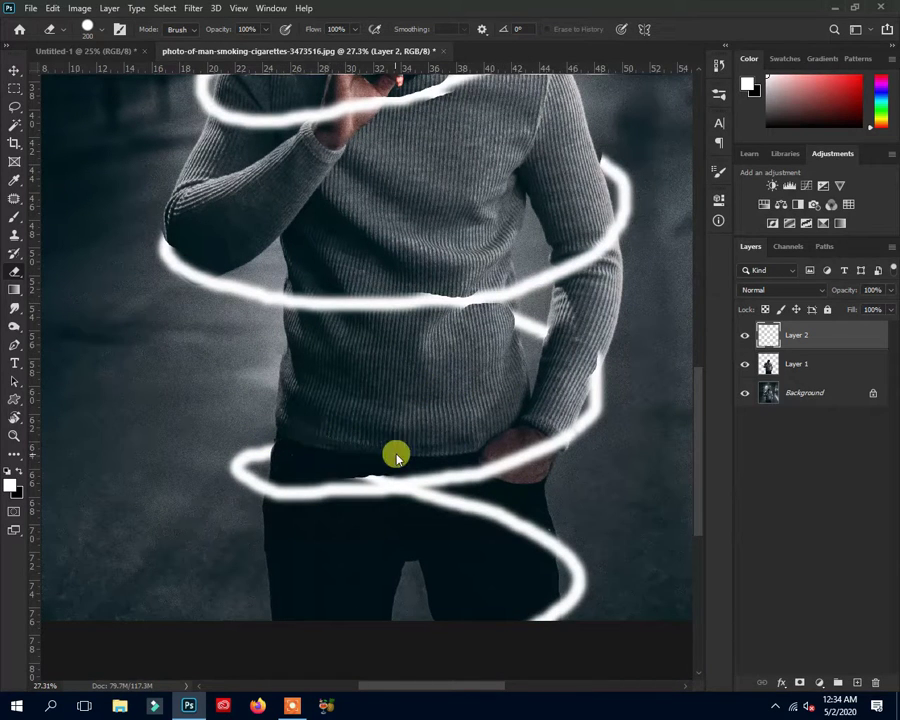
{"action": "left_click_drag", "start_coordinate": [395, 492], "coordinate": [474, 505]}
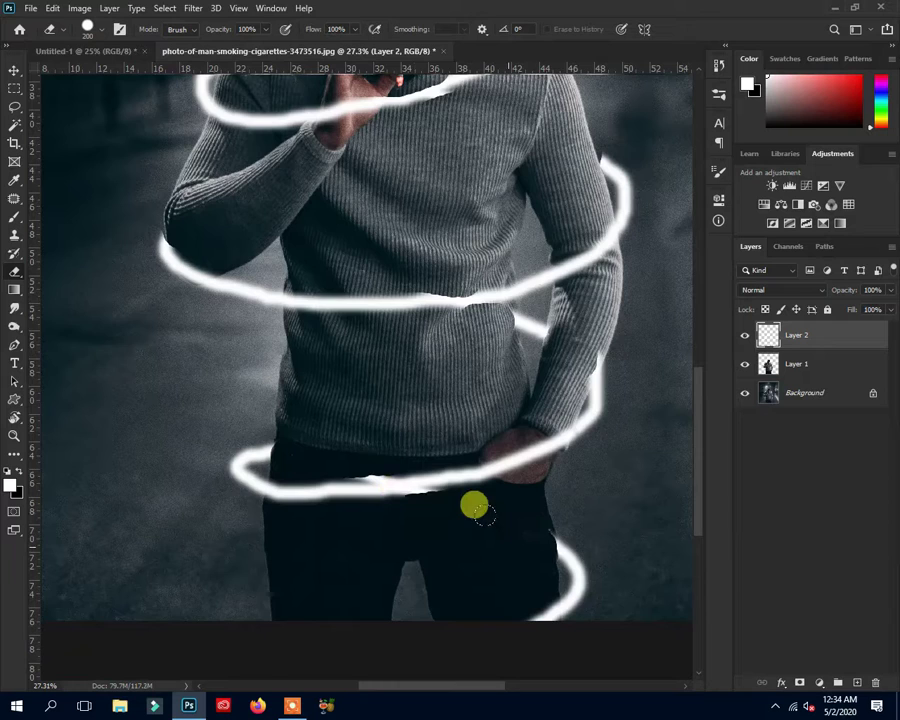
{"action": "scroll", "coordinate": [474, 505], "scroll_direction": "down", "scroll_amount": 5, "text": "alt"}
{"action": "scroll", "coordinate": [340, 418], "scroll_direction": "up", "scroll_amount": 5, "text": "alt"}
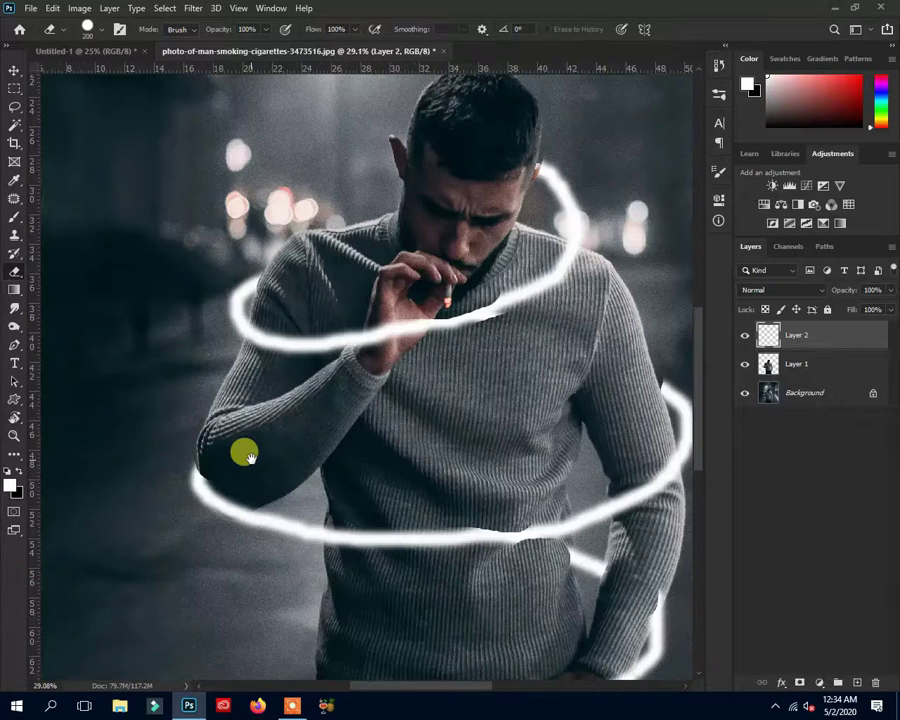
{"action": "left_click_drag", "start_coordinate": [248, 457], "coordinate": [282, 388]}
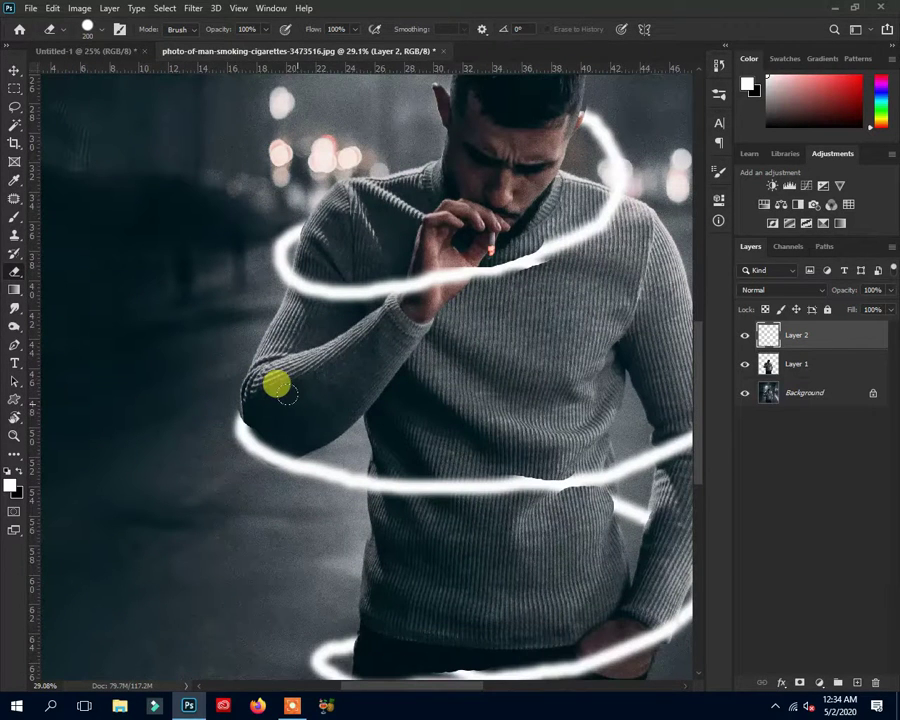
Step: Review the spiral around the left arm, toggling brush and eraser, and return to the Move tool
{"action": "key", "text": "b"}
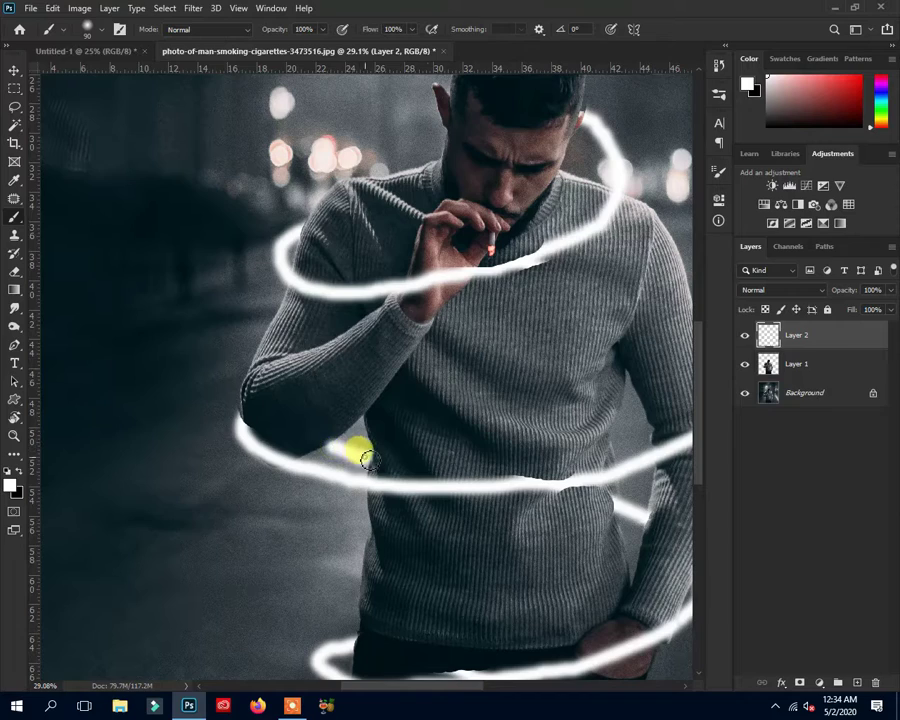
{"action": "scroll", "coordinate": [440, 410], "scroll_direction": "down", "scroll_amount": 3}
{"action": "scroll", "coordinate": [438, 408], "scroll_direction": "down", "scroll_amount": 1}
{"action": "scroll", "coordinate": [438, 408], "scroll_direction": "down", "scroll_amount": 2}
{"action": "scroll", "coordinate": [440, 410], "scroll_direction": "up", "scroll_amount": 1}
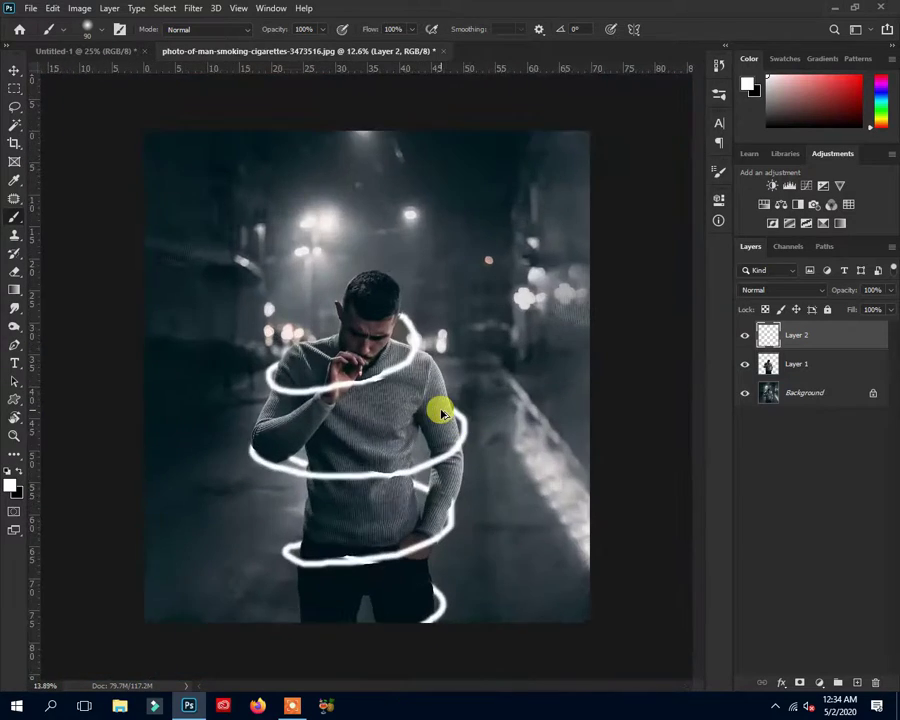
{"action": "scroll", "coordinate": [251, 415], "scroll_direction": "up", "scroll_amount": 2}
{"action": "scroll", "coordinate": [253, 420], "scroll_direction": "up", "scroll_amount": 2}
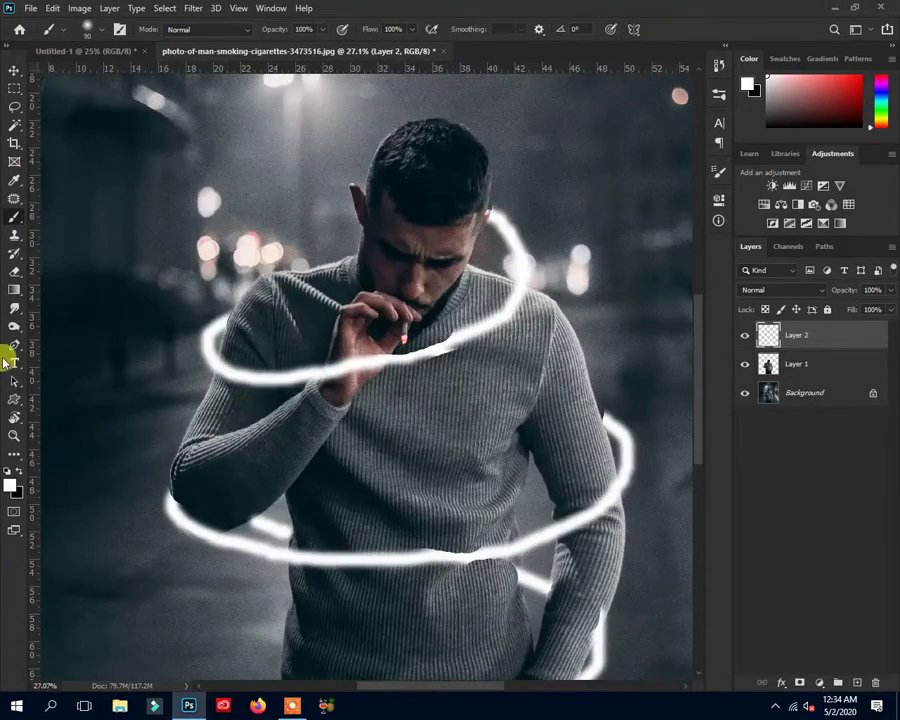
{"action": "left_click", "coordinate": [13, 268]}
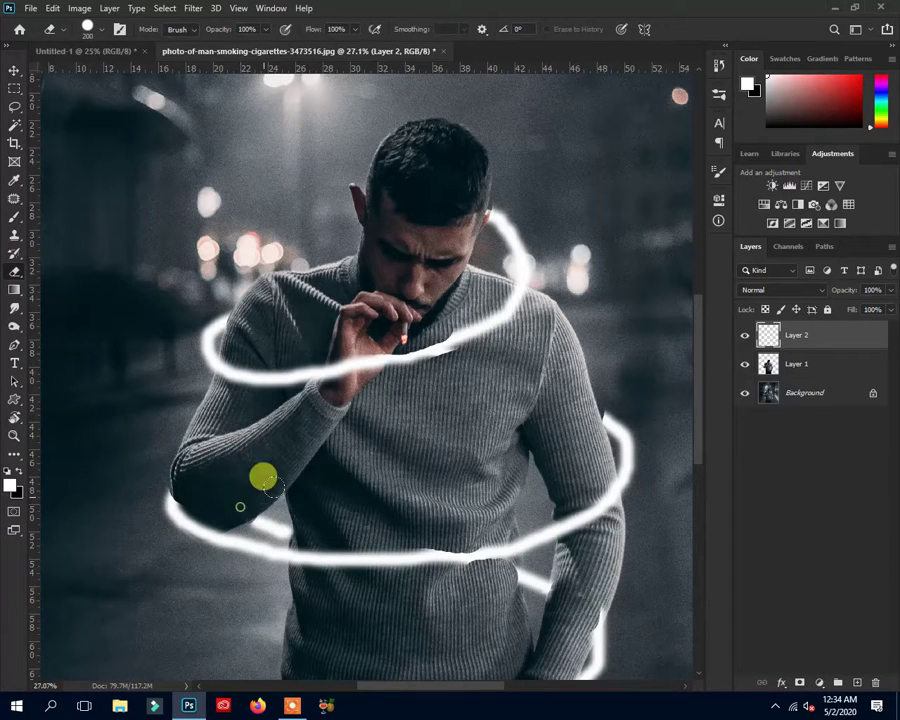
{"action": "scroll", "coordinate": [363, 432], "scroll_direction": "down", "scroll_amount": 2}
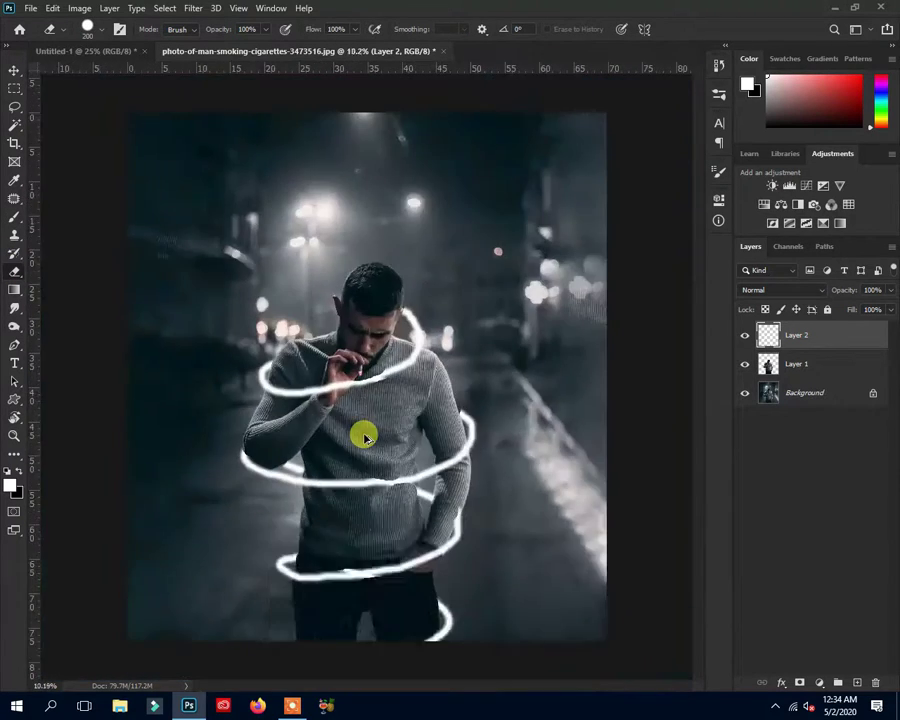
{"action": "scroll", "coordinate": [363, 432], "scroll_direction": "down", "scroll_amount": 2}
{"action": "scroll", "coordinate": [365, 437], "scroll_direction": "up", "scroll_amount": 1}
{"action": "scroll", "coordinate": [365, 438], "scroll_direction": "up", "scroll_amount": 1}
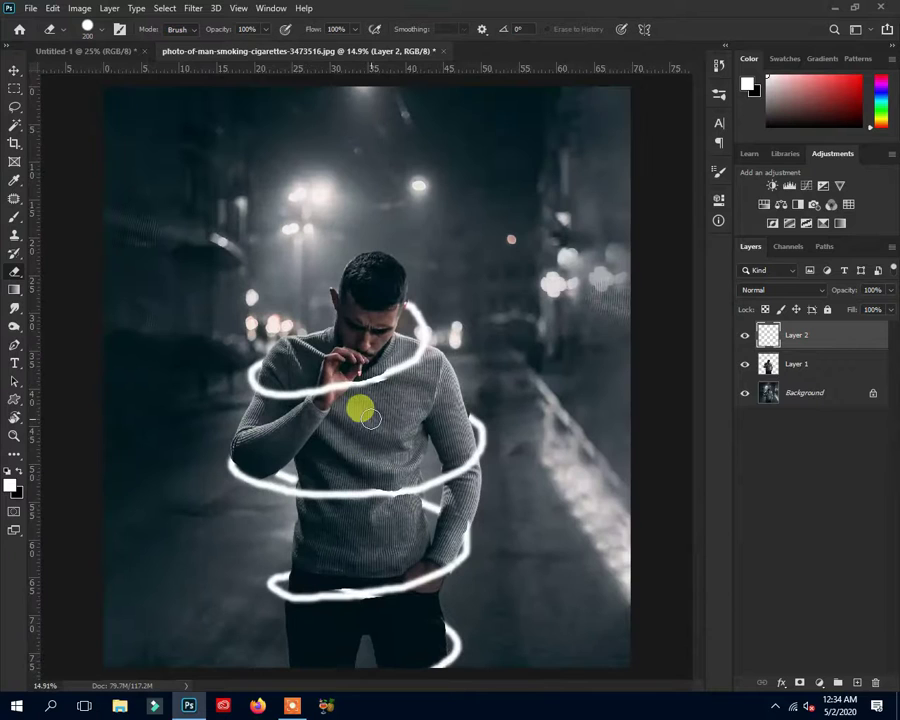
{"action": "left_click", "coordinate": [17, 70]}
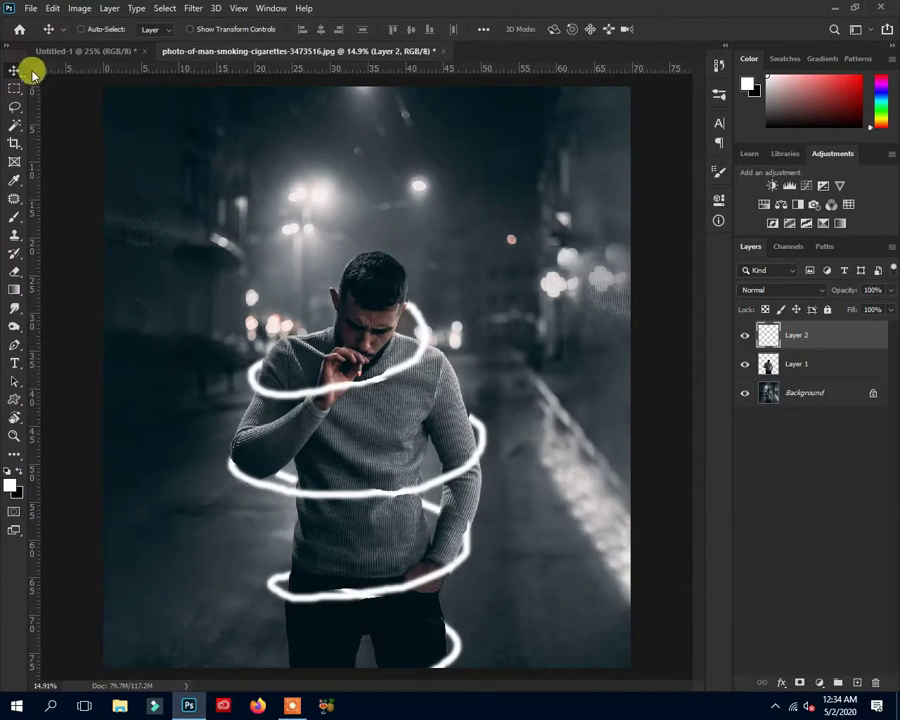
{"action": "scroll", "coordinate": [317, 245], "scroll_direction": "down", "scroll_amount": 2}
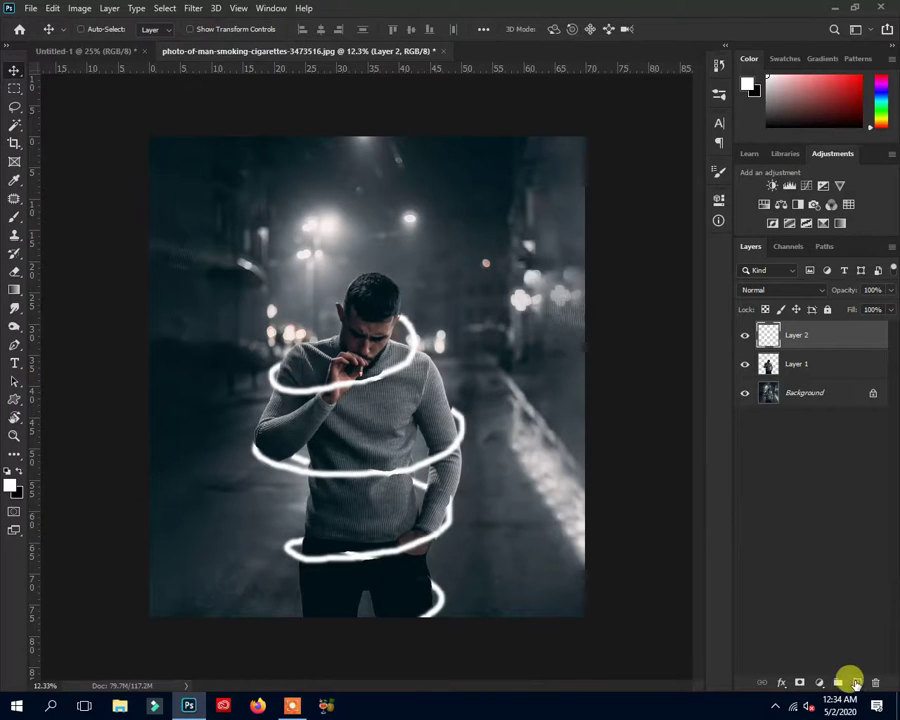
Step: Add Layer 3 and stamp a Demo Lightning brush bolt on the man's right side
{"action": "left_click", "coordinate": [853, 681]}
{"action": "key", "text": "b"}
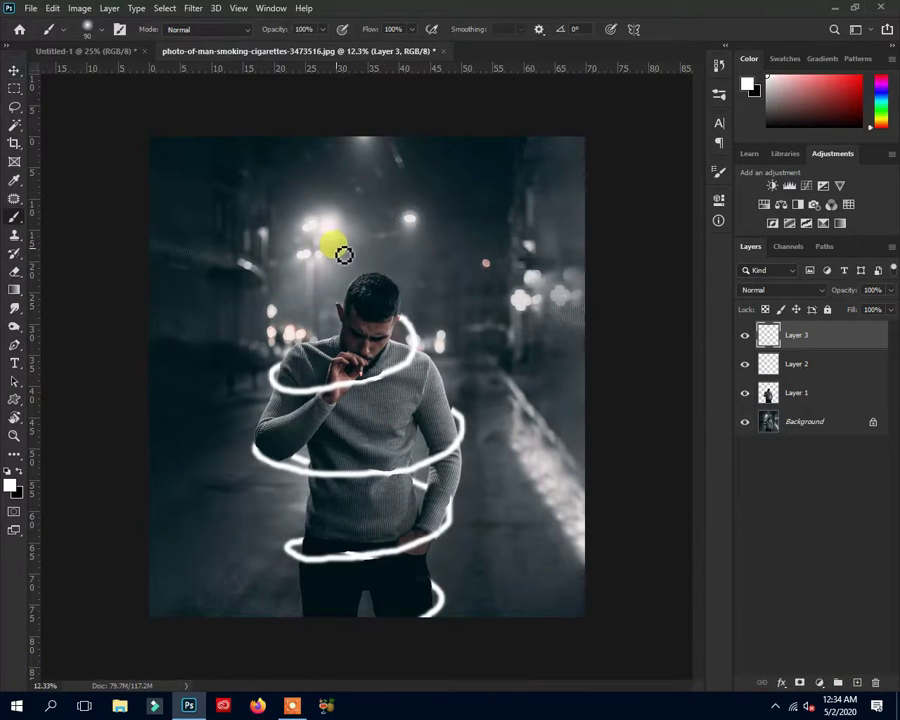
{"action": "right_click", "coordinate": [343, 248]}
{"action": "scroll", "coordinate": [466, 456], "scroll_direction": "down", "scroll_amount": 2}
{"action": "scroll", "coordinate": [470, 457], "scroll_direction": "down", "scroll_amount": 1}
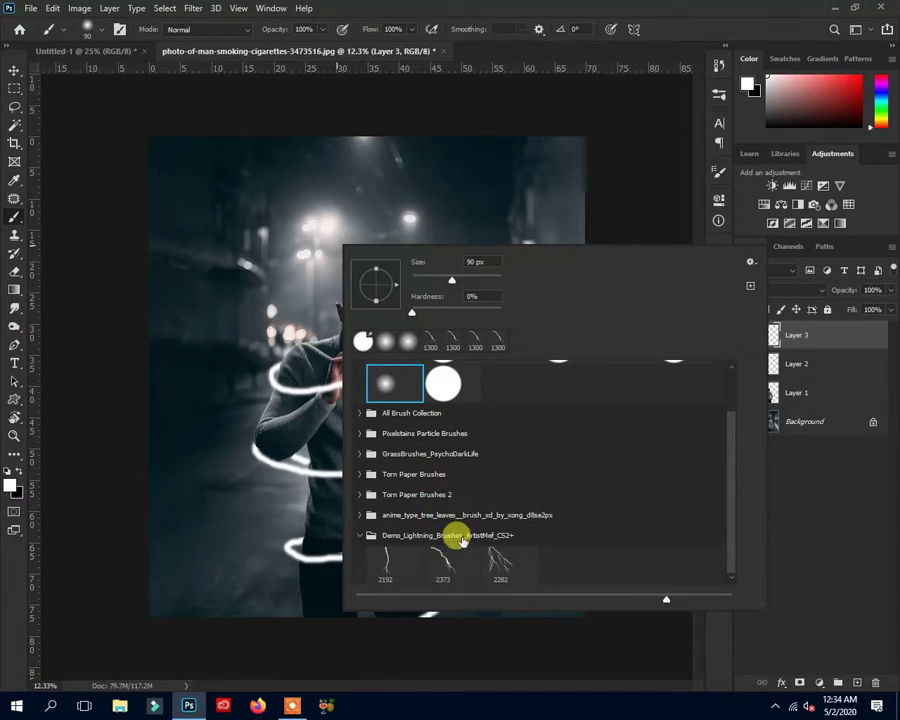
{"action": "double_click", "coordinate": [433, 561]}
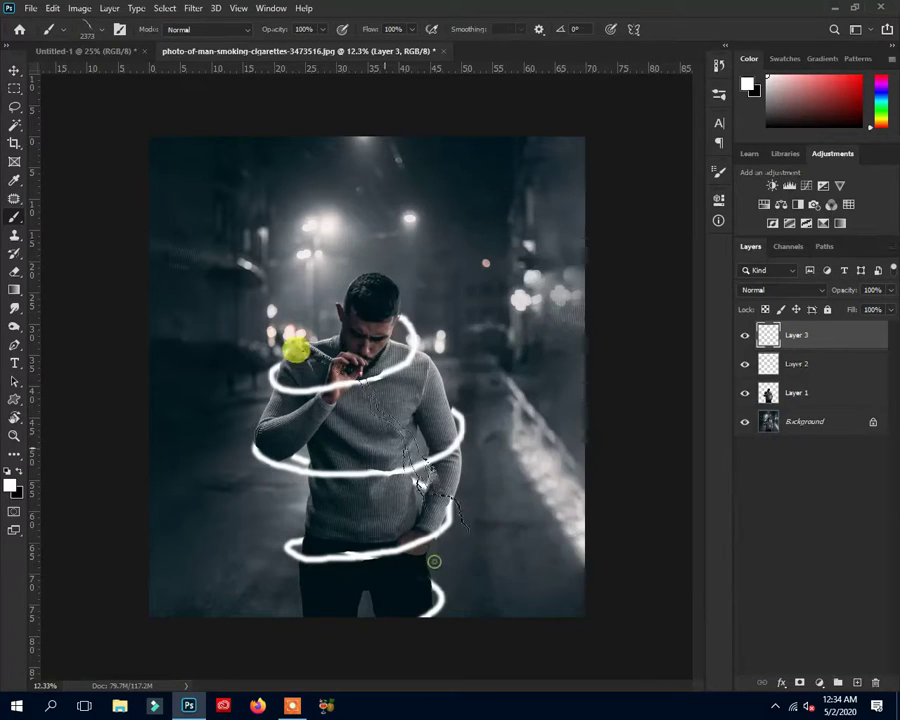
{"action": "left_click", "coordinate": [412, 420]}
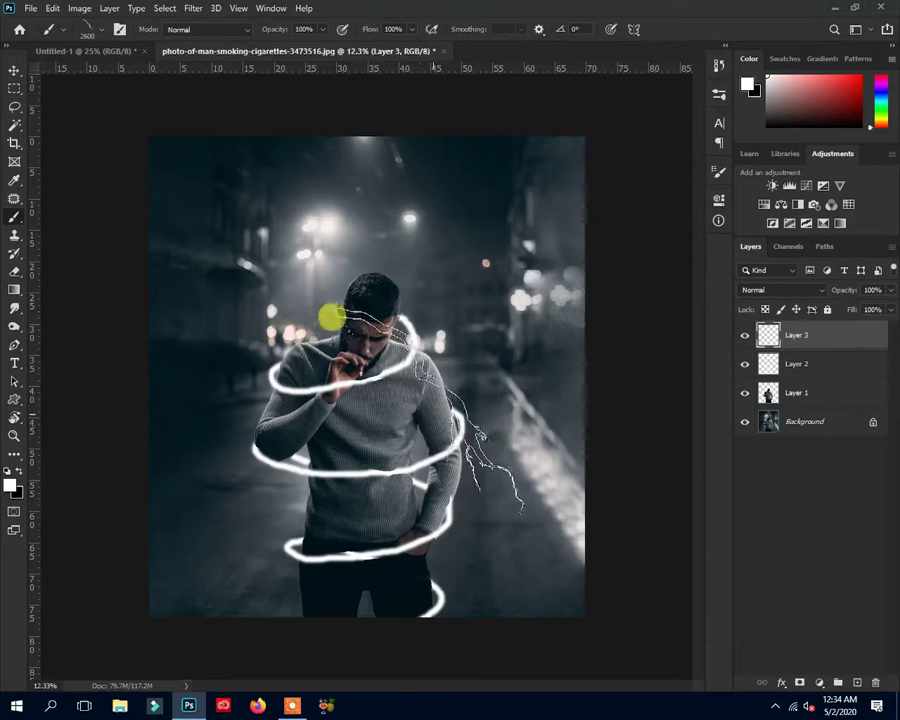
Step: Stamp another lightning bolt across the chest and move it up toward his head
{"action": "right_click", "coordinate": [291, 305]}
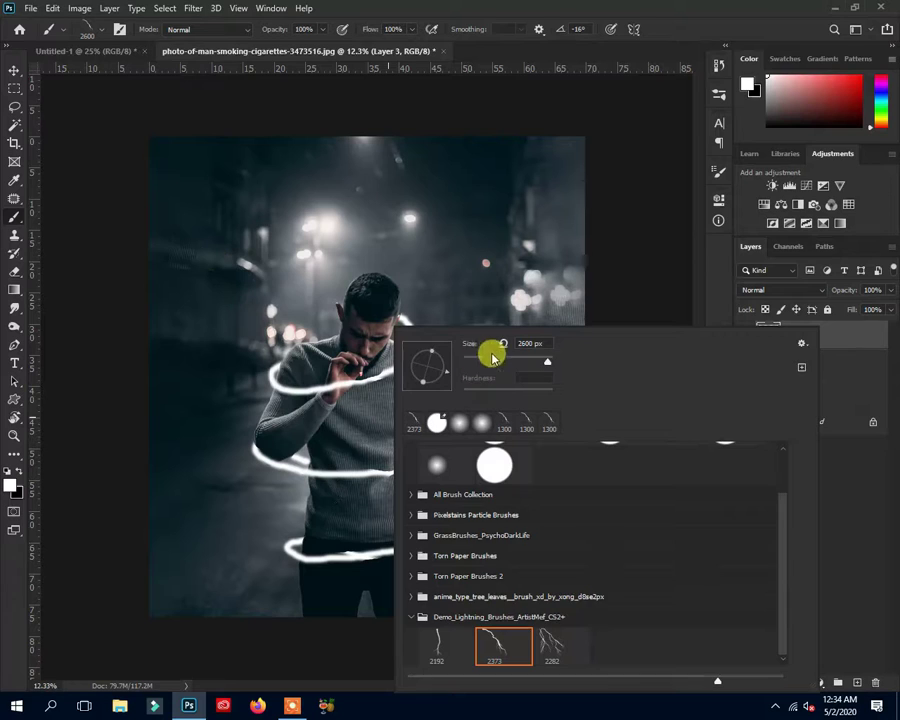
{"action": "left_click", "coordinate": [330, 372]}
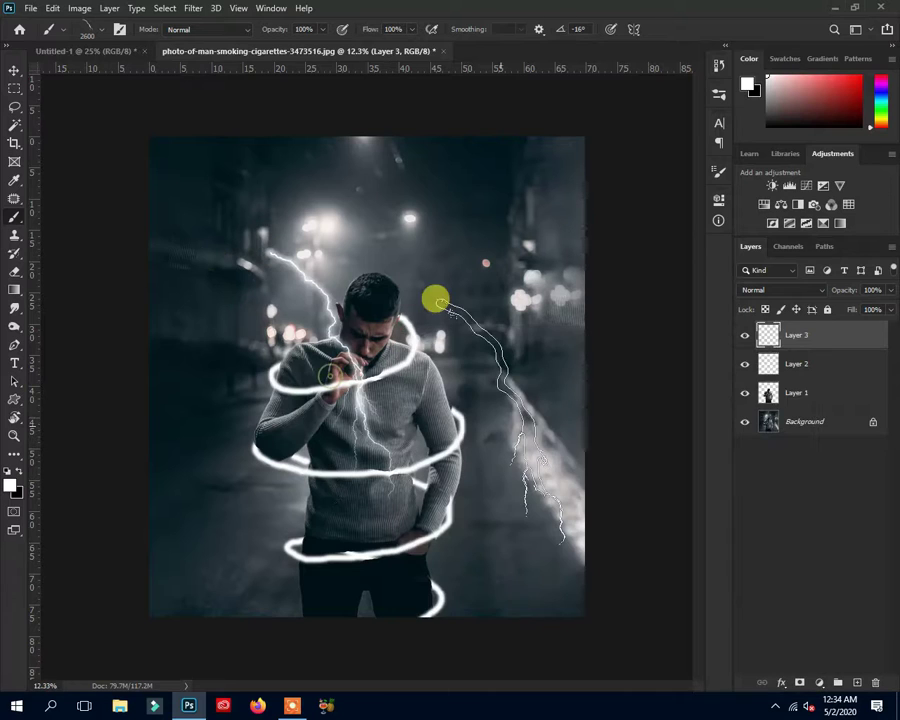
{"action": "left_click", "coordinate": [12, 75]}
{"action": "left_click_drag", "start_coordinate": [348, 294], "coordinate": [385, 318]}
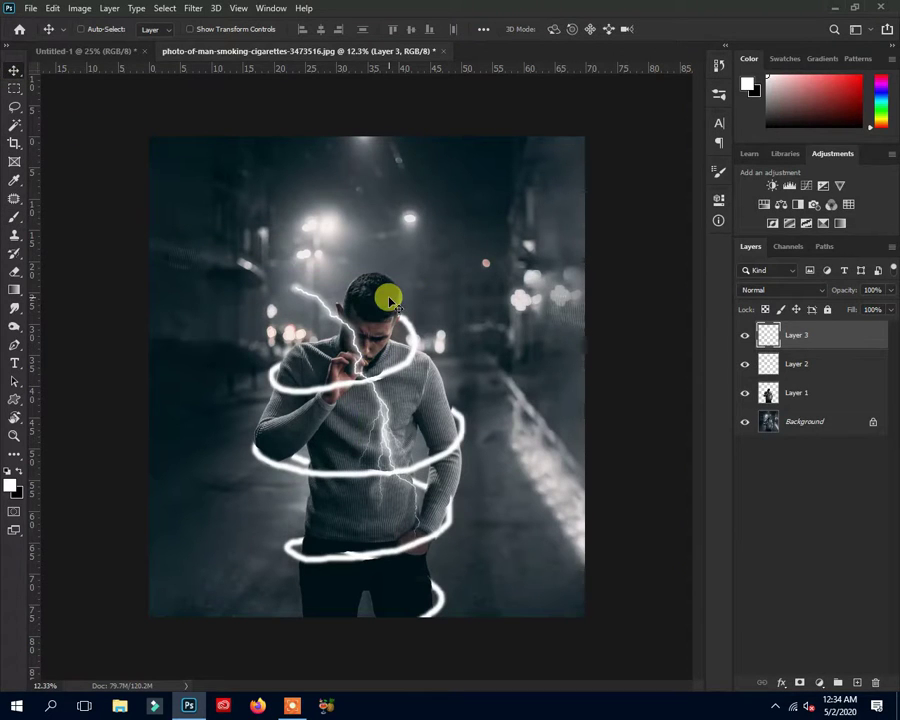
Step: Rotate the lightning bolt toward horizontal, shrink it slightly and position it over the man's arm
{"action": "key", "text": "ctrl+t"}
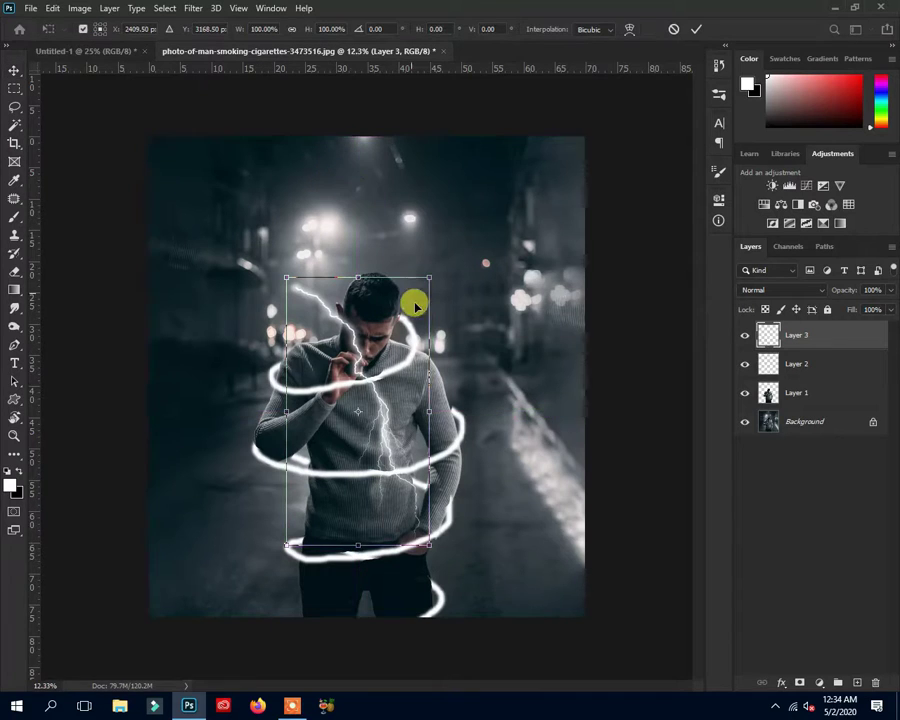
{"action": "scroll", "coordinate": [421, 309], "scroll_direction": "up", "scroll_amount": 1}
{"action": "scroll", "coordinate": [421, 309], "scroll_direction": "up", "scroll_amount": 1}
{"action": "mouse_move", "coordinate": [414, 206]}
{"action": "left_mouse_down"}
{"action": "mouse_move", "coordinate": [556, 453]}
{"action": "mouse_move", "coordinate": [550, 449]}
{"action": "left_mouse_up"}
{"action": "left_click_drag", "start_coordinate": [446, 424], "coordinate": [420, 414]}
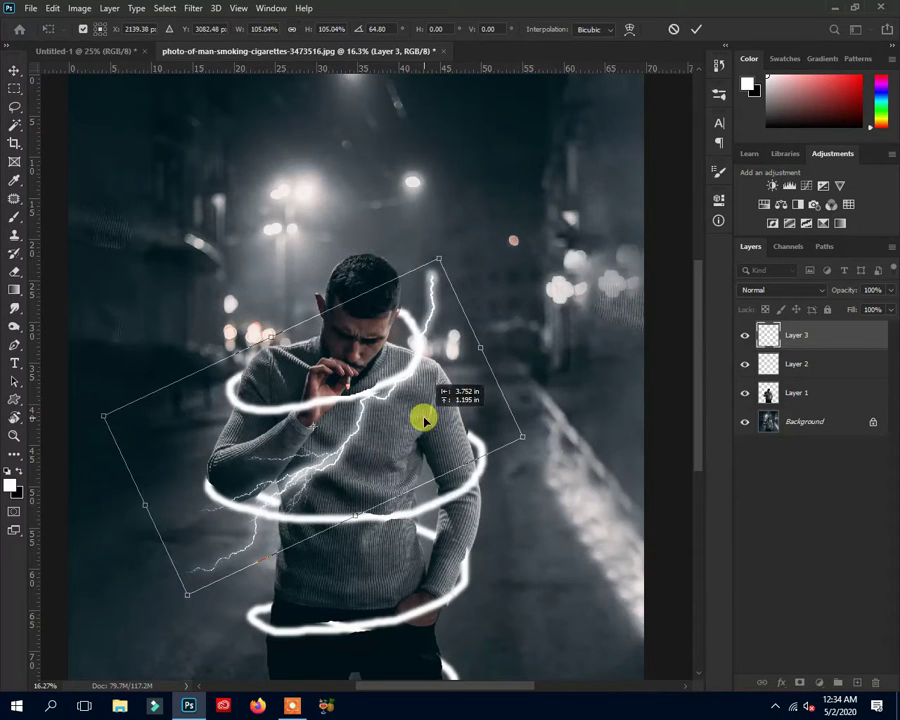
{"action": "left_click_drag", "start_coordinate": [403, 236], "coordinate": [482, 224]}
{"action": "left_click_drag", "start_coordinate": [380, 416], "coordinate": [362, 395]}
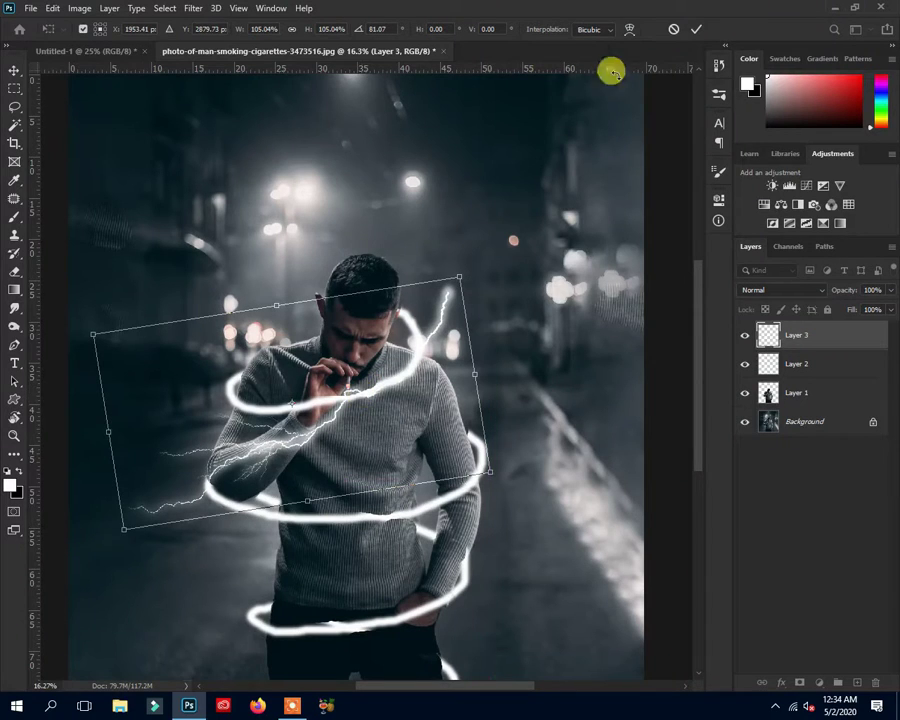
{"action": "key", "text": "Return"}
{"action": "left_click_drag", "start_coordinate": [430, 306], "coordinate": [425, 318]}
Step: Warp the bolt's corners and edges so it curves around his shoulder and chest
{"action": "key", "text": "ctrl+t"}
{"action": "right_click", "coordinate": [425, 318]}
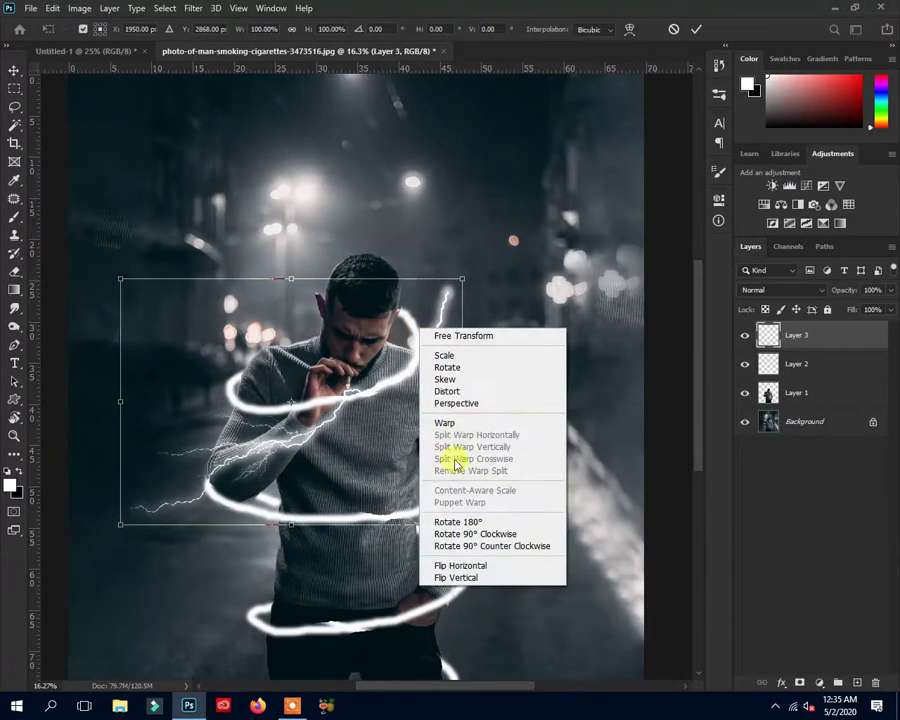
{"action": "left_click", "coordinate": [447, 422]}
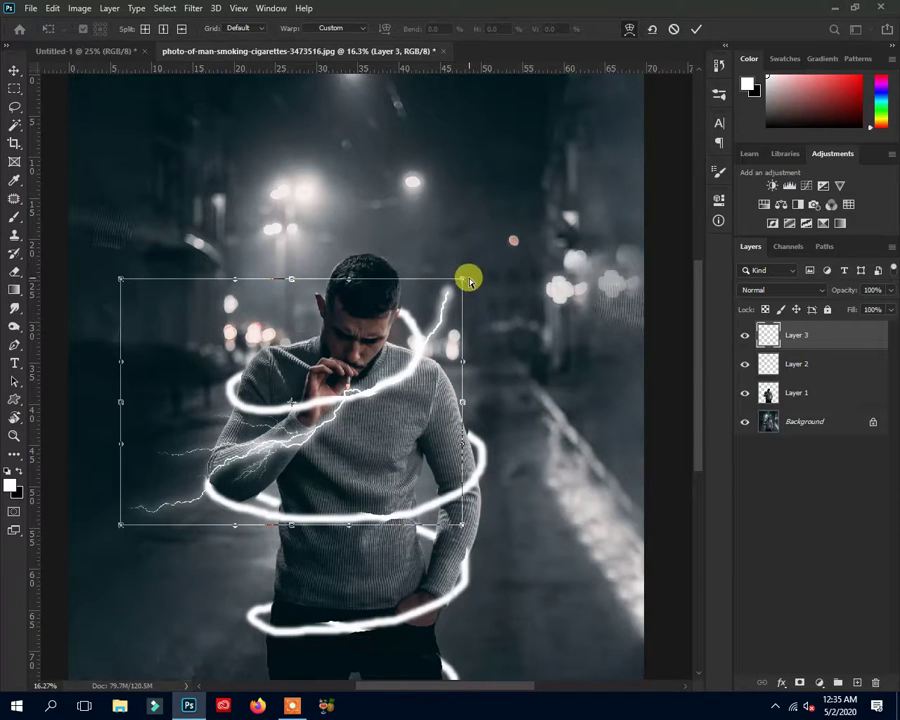
{"action": "left_click_drag", "start_coordinate": [462, 281], "coordinate": [400, 308]}
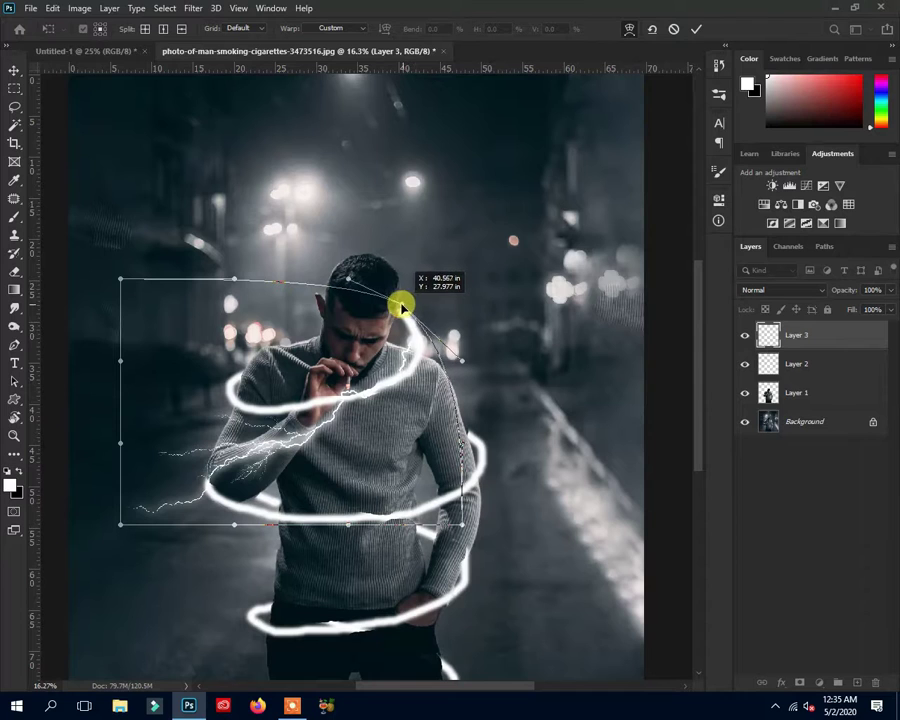
{"action": "left_click_drag", "start_coordinate": [467, 366], "coordinate": [498, 364]}
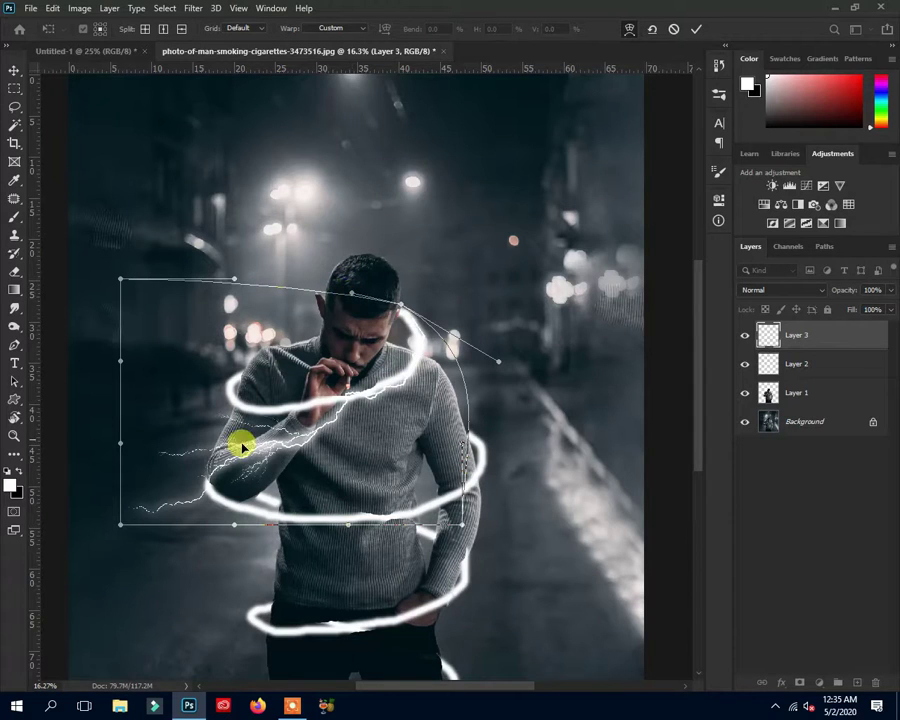
{"action": "left_click_drag", "start_coordinate": [220, 438], "coordinate": [220, 427]}
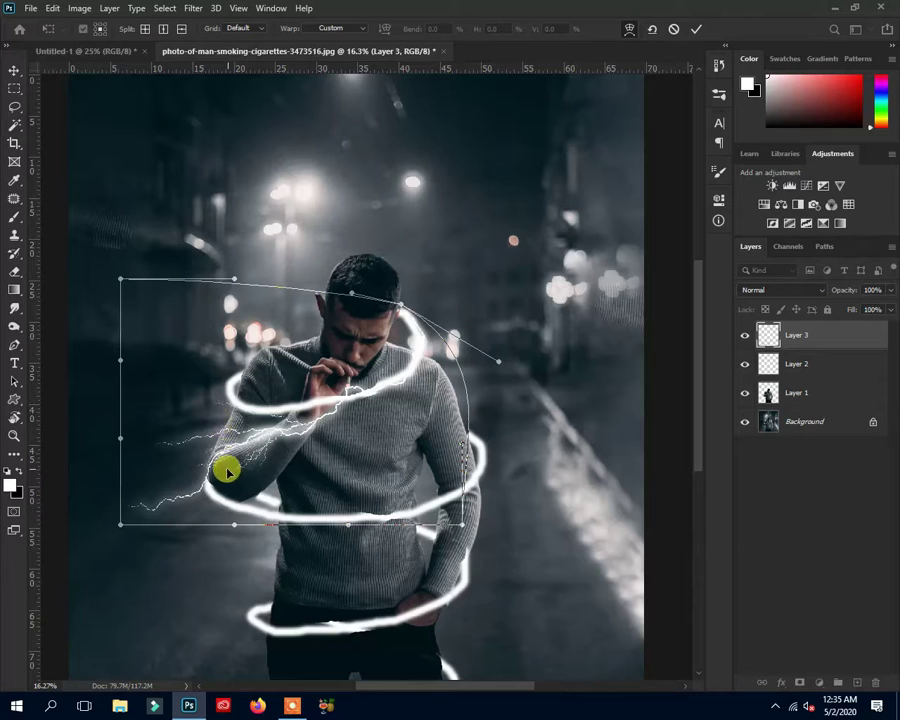
{"action": "left_click_drag", "start_coordinate": [118, 280], "coordinate": [124, 269]}
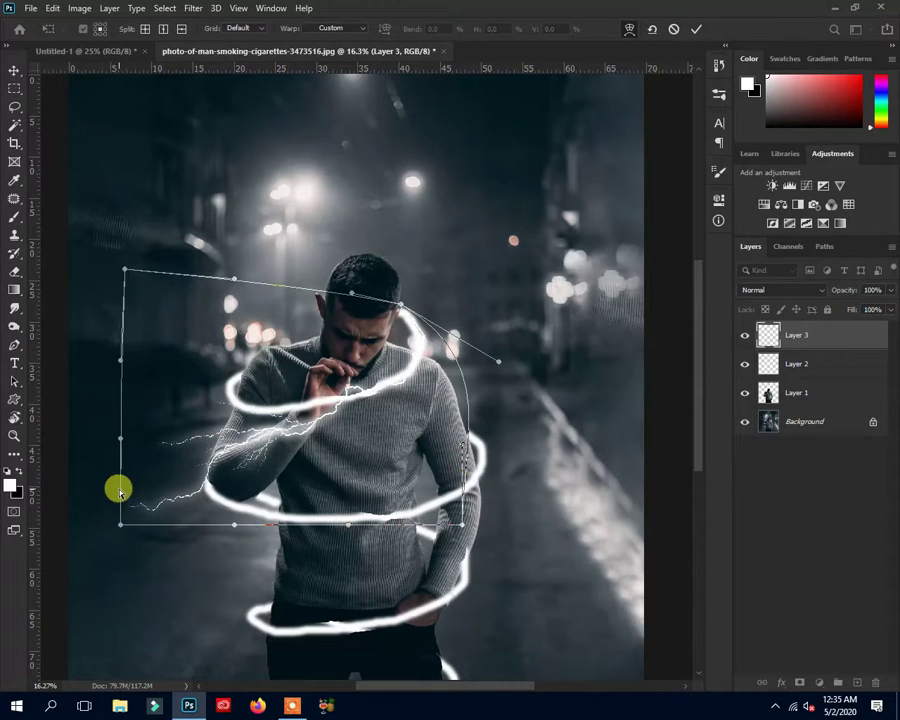
{"action": "left_click_drag", "start_coordinate": [121, 525], "coordinate": [114, 487]}
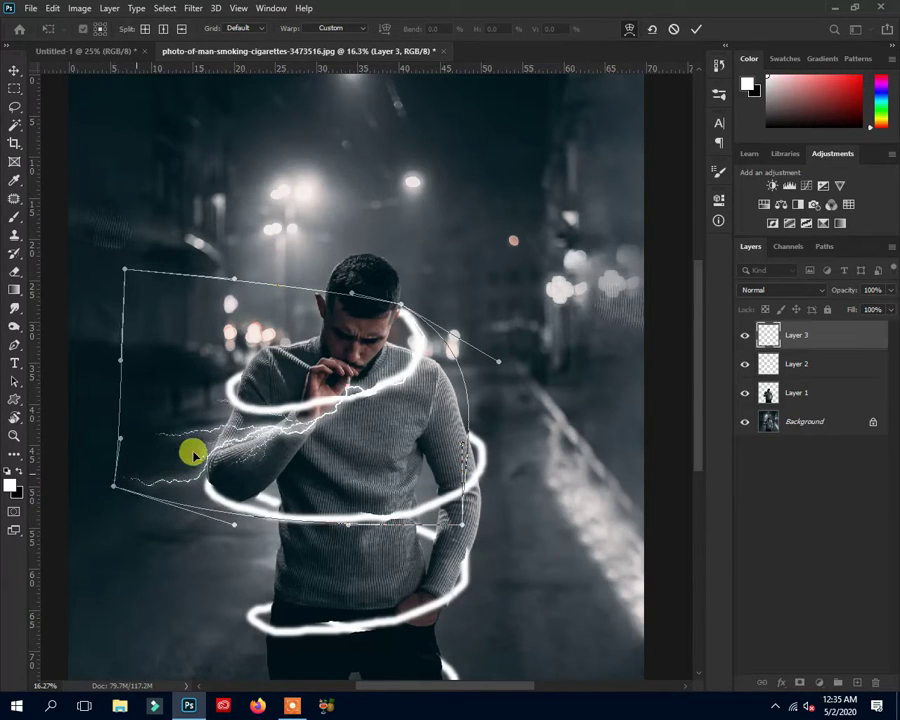
{"action": "left_click_drag", "start_coordinate": [194, 446], "coordinate": [194, 424]}
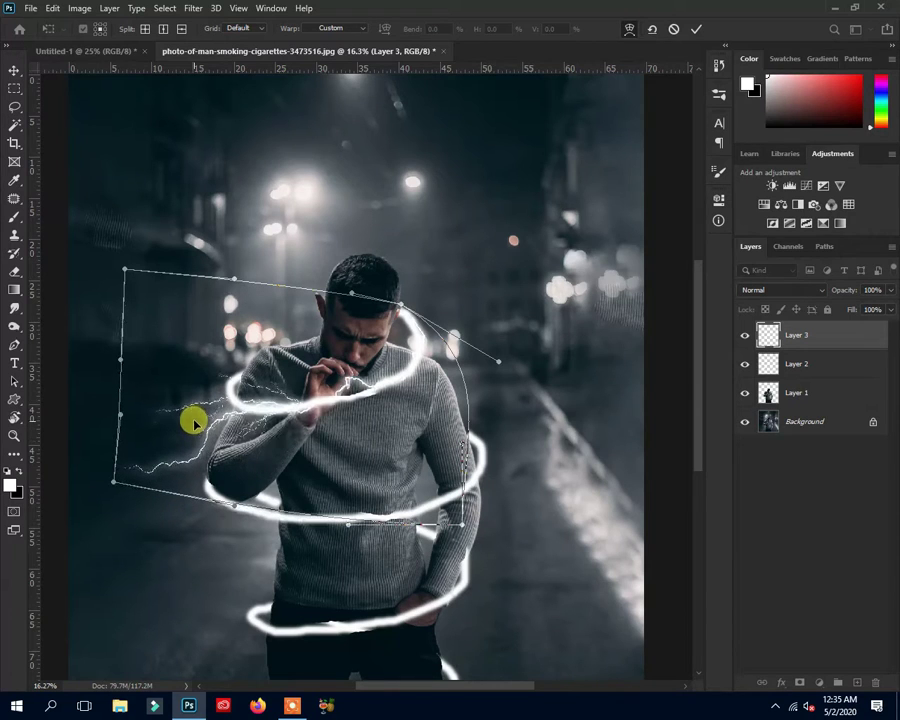
{"action": "left_click_drag", "start_coordinate": [339, 385], "coordinate": [339, 393]}
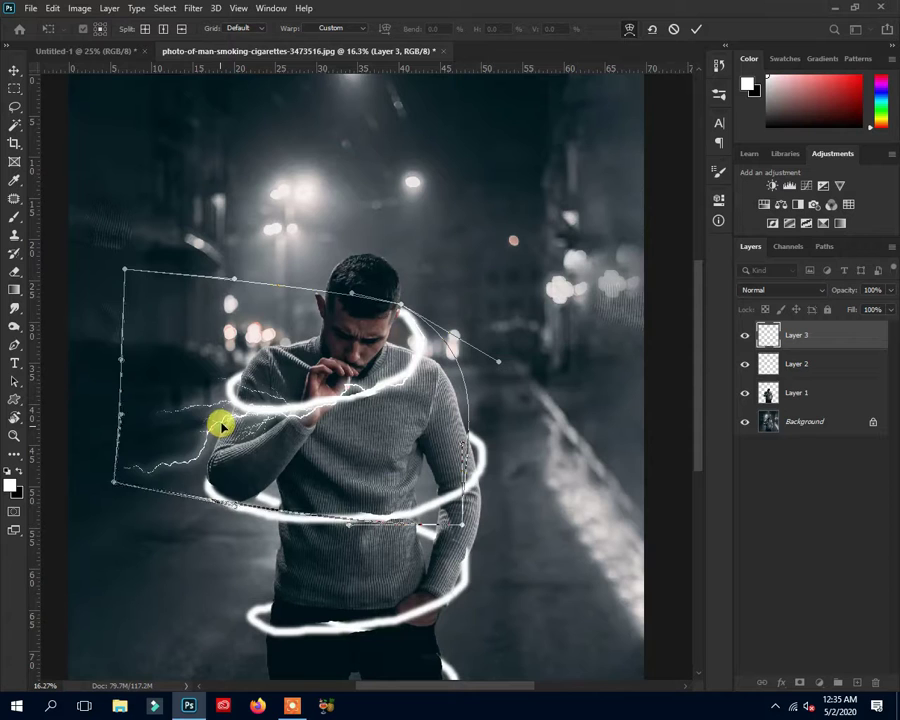
{"action": "left_click", "coordinate": [694, 31]}
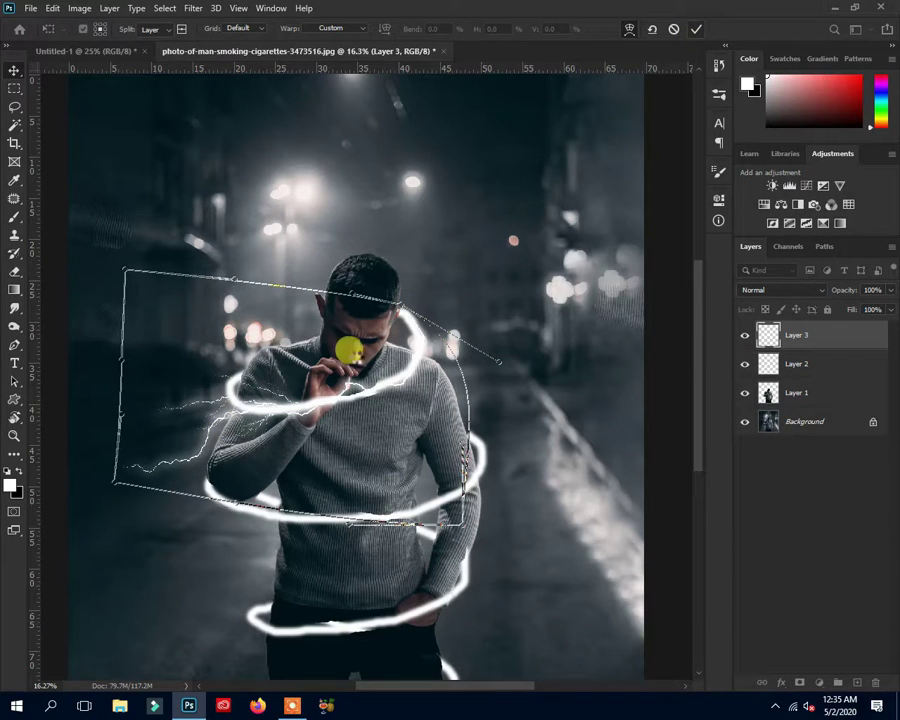
Step: Hide and reshow Layer 2's spiral light to compare the effect
{"action": "scroll", "coordinate": [352, 354], "scroll_direction": "down", "scroll_amount": 3}
{"action": "scroll", "coordinate": [450, 365], "scroll_direction": "up", "scroll_amount": 1}
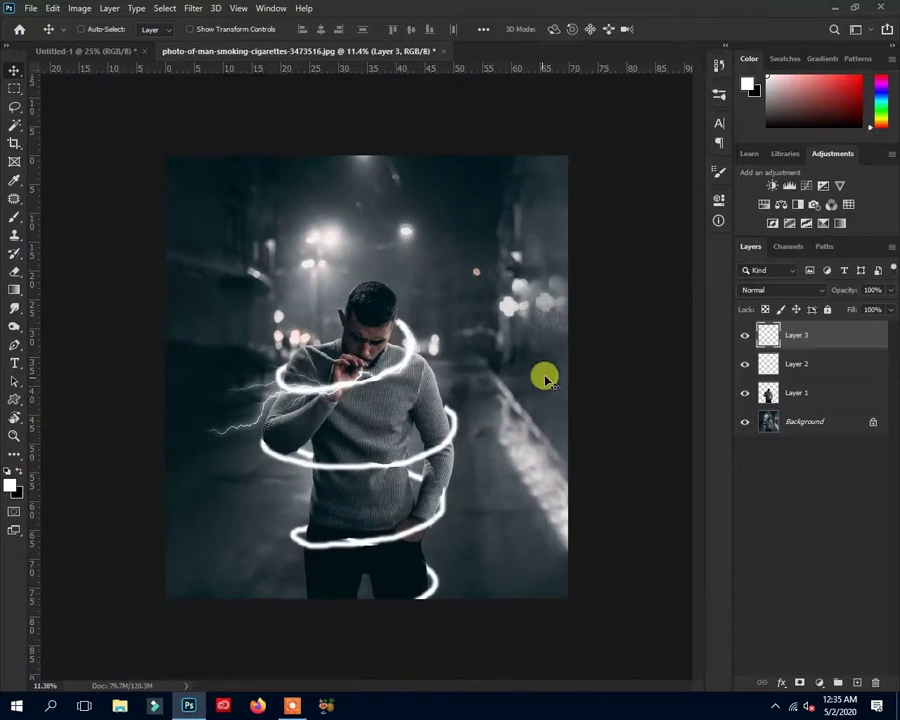
{"action": "left_click", "coordinate": [741, 365]}
{"action": "left_click", "coordinate": [744, 364]}
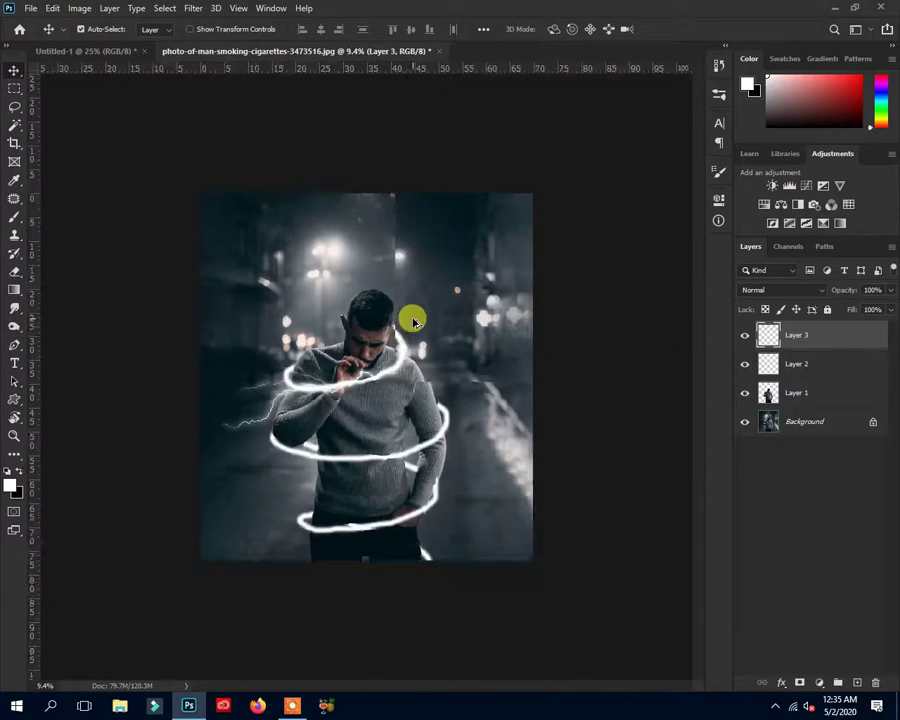
Step: Paint a thin lightning stroke through the man and stamp a smaller bolt on the street's right
{"action": "left_click", "coordinate": [16, 216]}
{"action": "left_click_drag", "start_coordinate": [425, 420], "coordinate": [310, 200]}
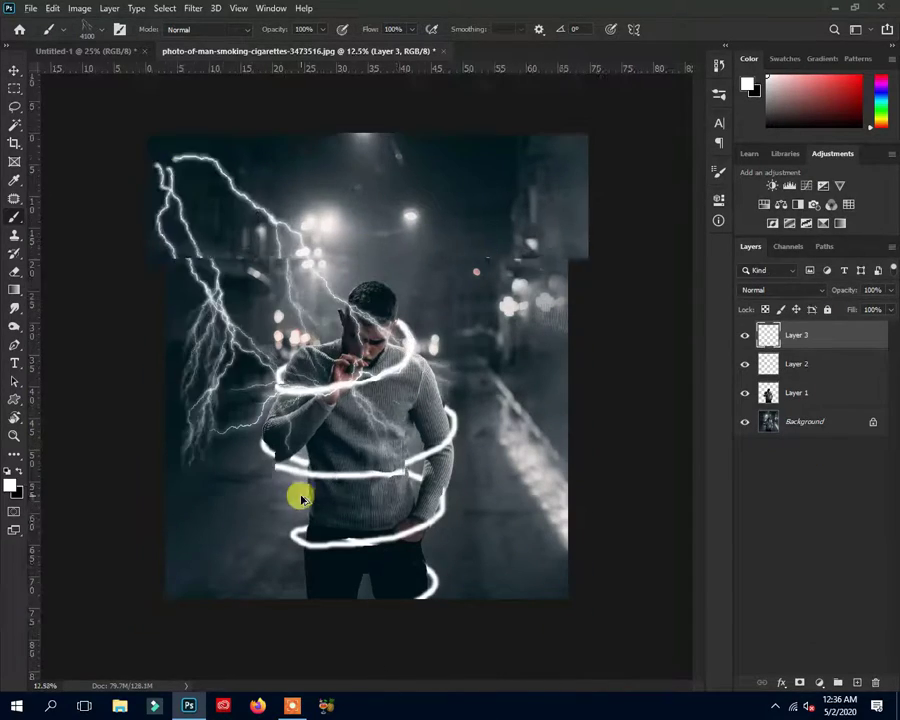
{"action": "key", "text": "ctrl+plus"}
{"action": "left_click", "coordinate": [466, 314]}
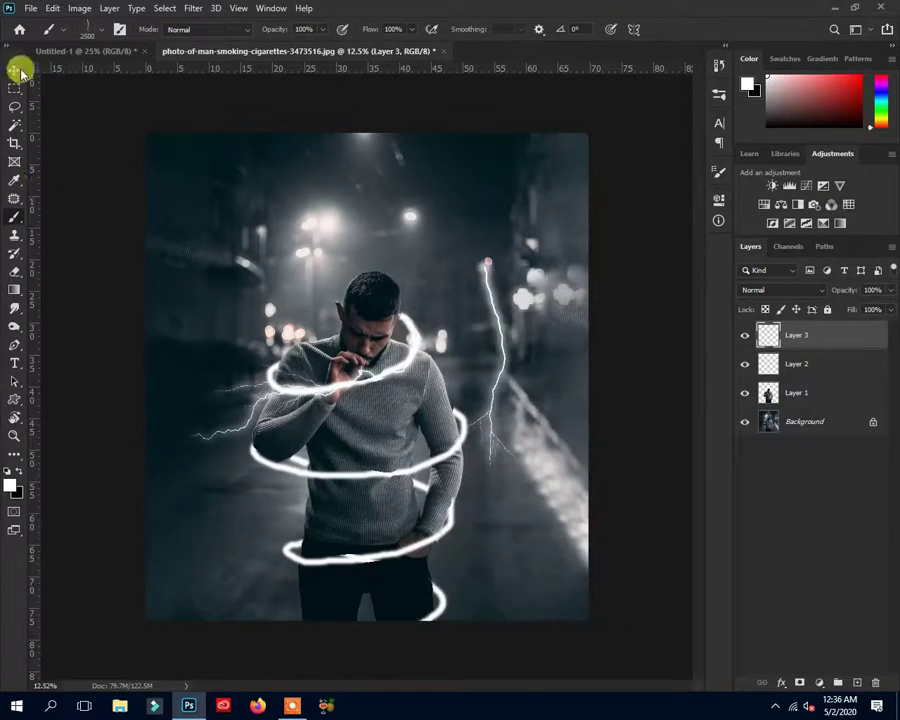
Step: Rotate the new stroke horizontal and warp it beside the man's arm
{"action": "key", "text": "ctrl+t"}
{"action": "mouse_move", "coordinate": [392, 236]}
{"action": "left_mouse_down"}
{"action": "mouse_move", "coordinate": [456, 340]}
{"action": "mouse_move", "coordinate": [248, 424]}
{"action": "left_mouse_up"}
{"action": "right_click", "coordinate": [268, 445]}
{"action": "left_click", "coordinate": [268, 445]}
{"action": "mouse_move", "coordinate": [290, 320]}
{"action": "left_mouse_down"}
{"action": "mouse_move", "coordinate": [232, 380]}
{"action": "mouse_move", "coordinate": [374, 366]}
{"action": "left_mouse_up"}
{"action": "key", "text": "Return"}
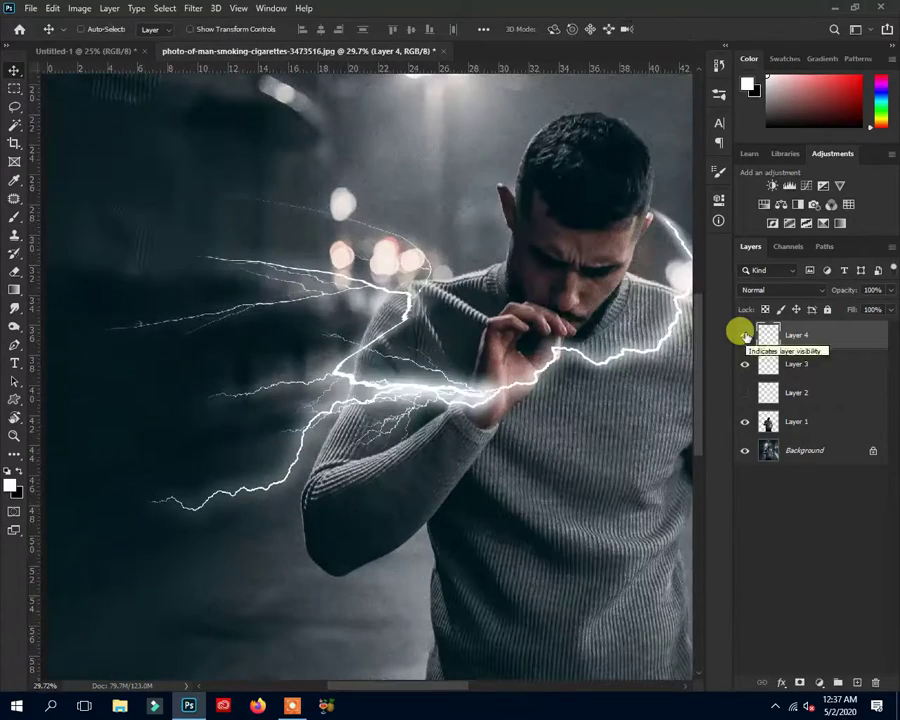
Step: Erase stray lightning ends, working on Layer 3
{"action": "key", "text": "e"}
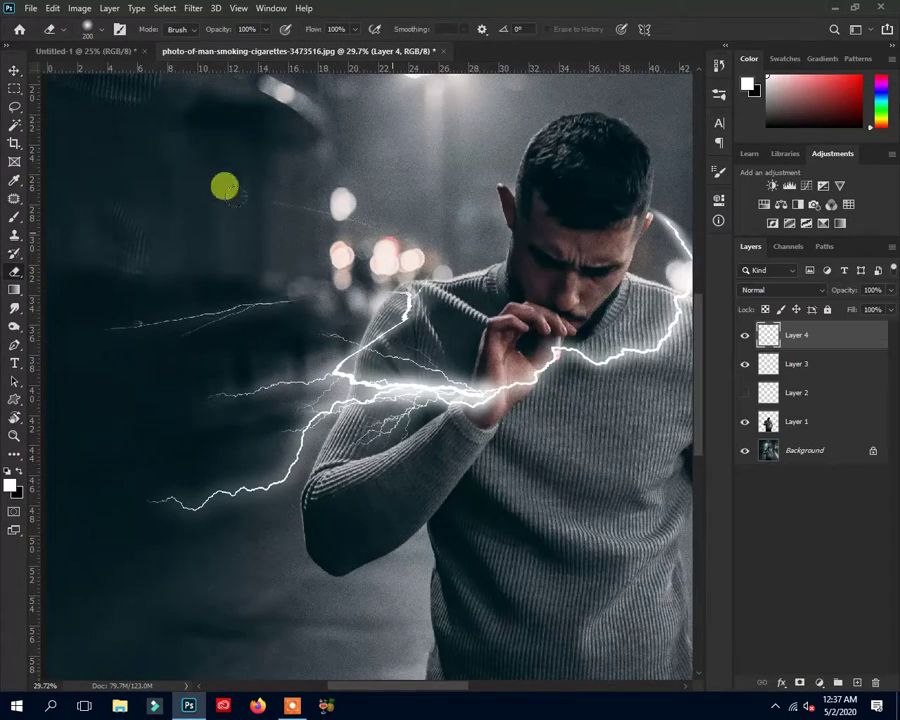
{"action": "scroll", "coordinate": [346, 400], "scroll_direction": "down", "scroll_amount": 3}
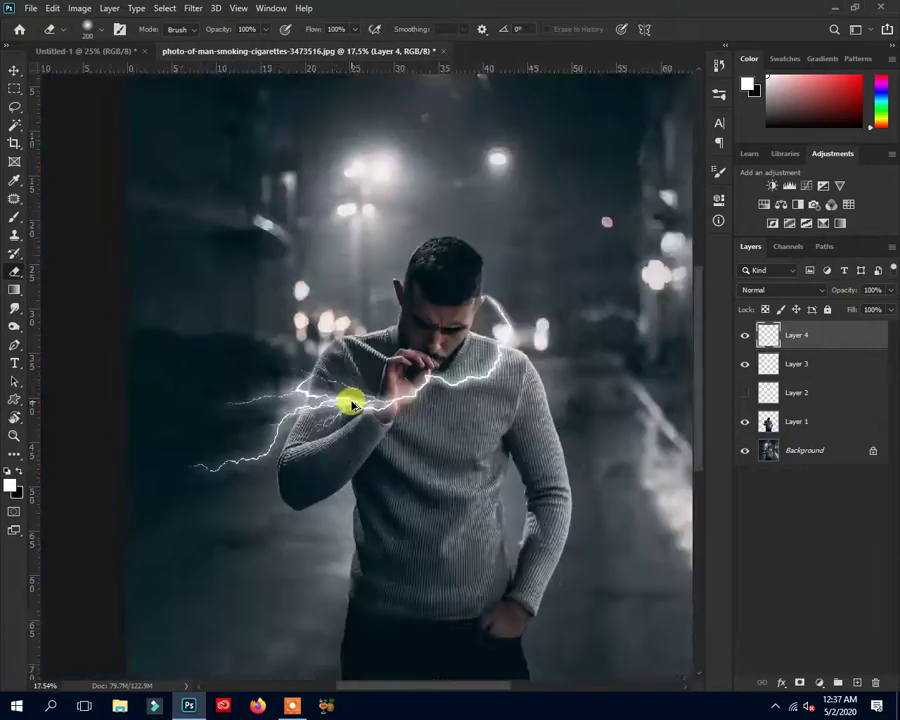
{"action": "key", "text": "alt+bracketleft"}
{"action": "scroll", "coordinate": [300, 390], "scroll_direction": "up", "scroll_amount": 3}
{"action": "scroll", "coordinate": [323, 402], "scroll_direction": "down", "scroll_amount": 4}
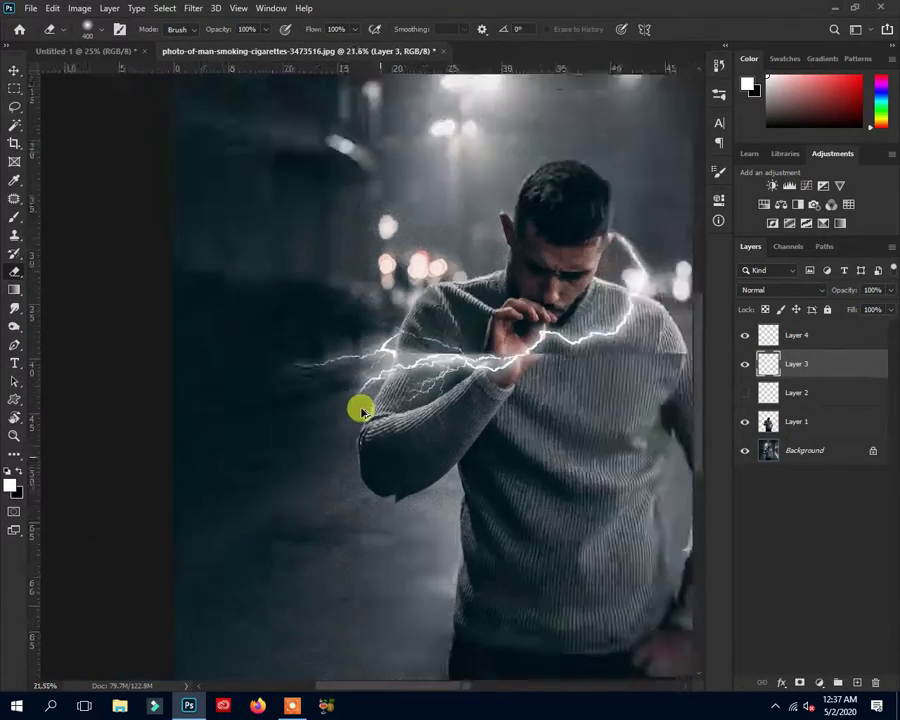
Step: Show Layer 2, add a new layer above it and paint another lightning bolt on the right
{"action": "left_click", "coordinate": [14, 70]}
{"action": "left_click", "coordinate": [744, 392]}
{"action": "left_click", "coordinate": [806, 400]}
{"action": "left_click", "coordinate": [857, 682]}
{"action": "key", "text": "b"}
{"action": "left_click_drag", "start_coordinate": [490, 400], "coordinate": [448, 230]}
{"action": "left_click_drag", "start_coordinate": [540, 480], "coordinate": [388, 254]}
Step: Move the new bolt down-left over the man and rotate it about 50 degrees
{"action": "left_click", "coordinate": [14, 70]}
{"action": "scroll", "coordinate": [520, 388], "scroll_direction": "up", "scroll_amount": 1}
{"action": "left_click_drag", "start_coordinate": [520, 388], "coordinate": [426, 505]}
{"action": "key", "text": "ctrl+t"}
{"action": "mouse_move", "coordinate": [580, 474]}
{"action": "left_mouse_down"}
{"action": "mouse_move", "coordinate": [456, 215]}
{"action": "mouse_move", "coordinate": [237, 450]}
{"action": "left_mouse_up"}
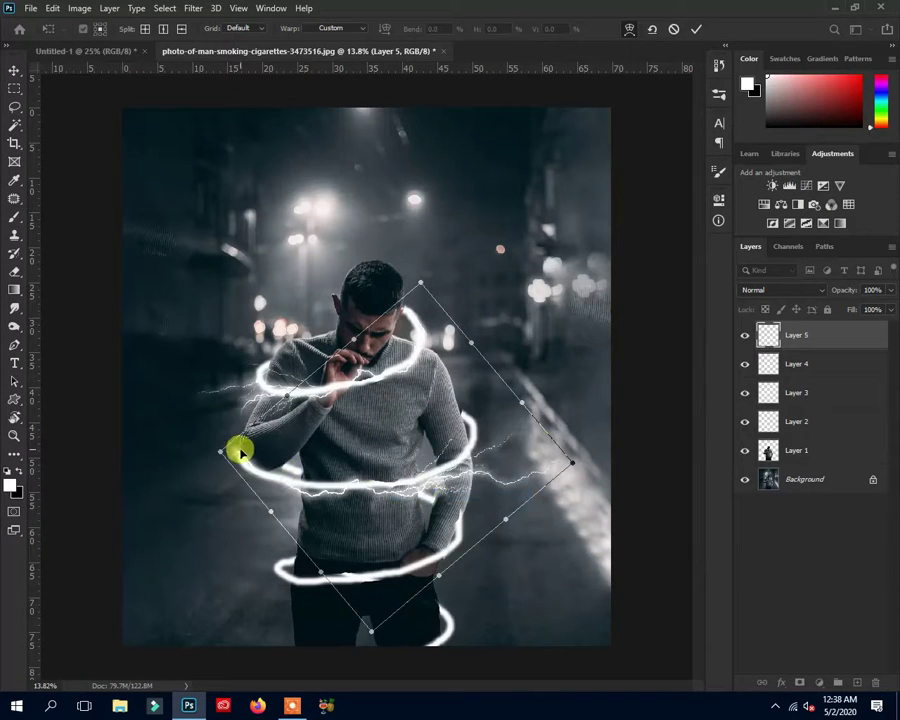
Step: Commit the rotation, duplicate the bolt layer and move the copy lower
{"action": "left_click", "coordinate": [696, 29]}
{"action": "key", "text": "ctrl+t"}
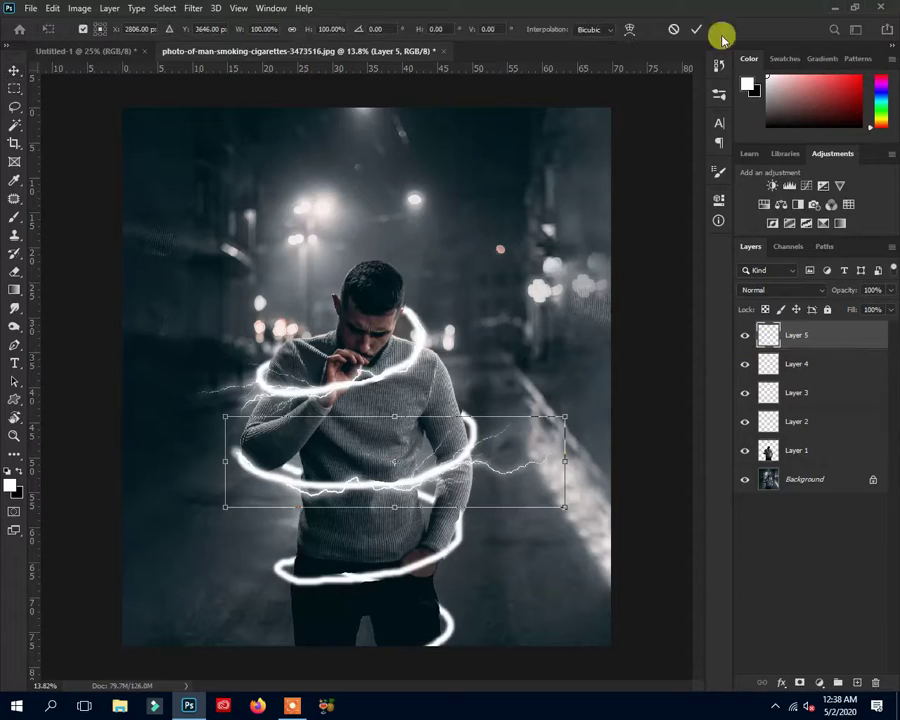
{"action": "left_click", "coordinate": [698, 29]}
{"action": "key", "text": "ctrl+j"}
{"action": "key", "text": "ctrl+t"}
{"action": "right_click", "coordinate": [445, 535]}
{"action": "mouse_move", "coordinate": [484, 464]}
{"action": "left_mouse_down"}
{"action": "mouse_move", "coordinate": [445, 535]}
{"action": "mouse_move", "coordinate": [387, 481]}
{"action": "mouse_move", "coordinate": [355, 432]}
{"action": "left_mouse_up"}
{"action": "key", "text": "Return"}
Step: Rotate the copied bolt about 16 degrees to follow the swirl rings
{"action": "key", "text": "ctrl+t"}
{"action": "key", "text": "Return"}
{"action": "left_click", "coordinate": [744, 450]}
{"action": "scroll", "coordinate": [430, 400], "scroll_direction": "down", "scroll_amount": 1}
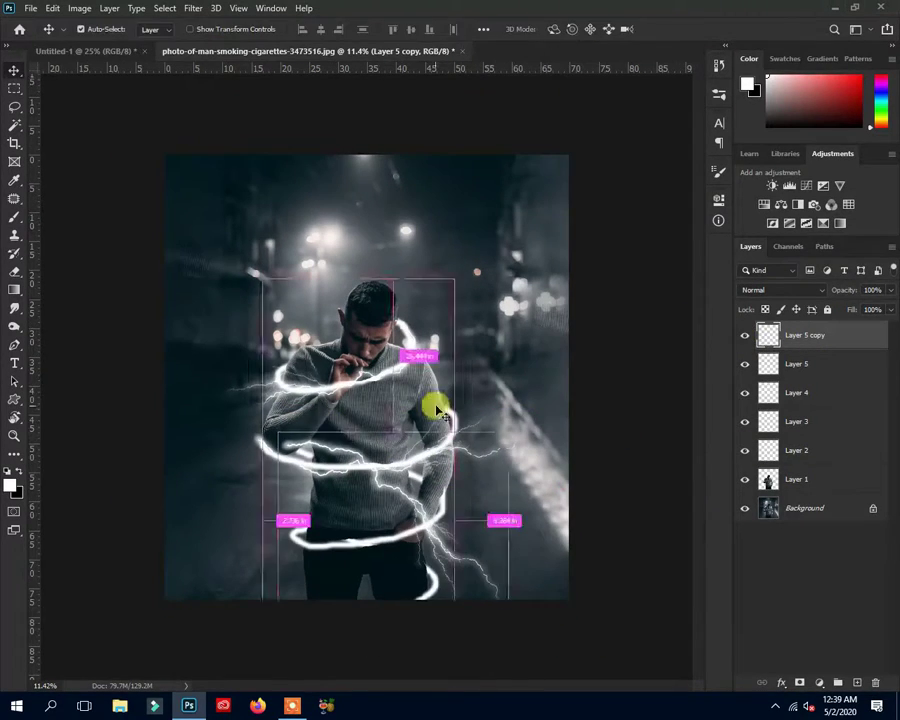
{"action": "left_click_drag", "start_coordinate": [430, 400], "coordinate": [450, 400]}
{"action": "key", "text": "ctrl+t"}
{"action": "left_click_drag", "start_coordinate": [516, 408], "coordinate": [425, 485]}
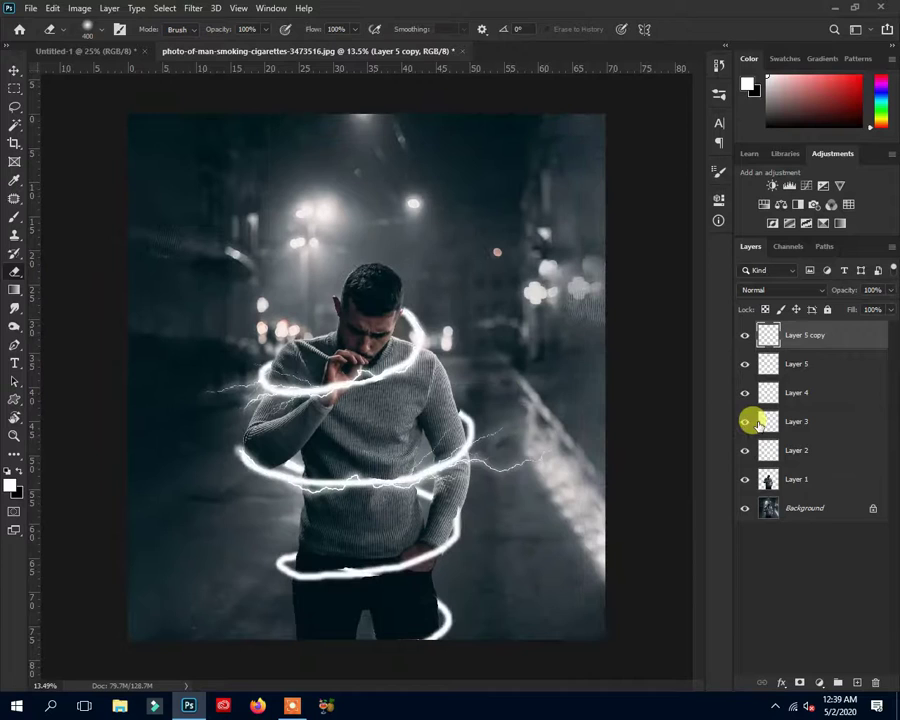
Step: Move the bolt onto the man and warp it to stretch left and right across his waist
{"action": "key", "text": "v"}
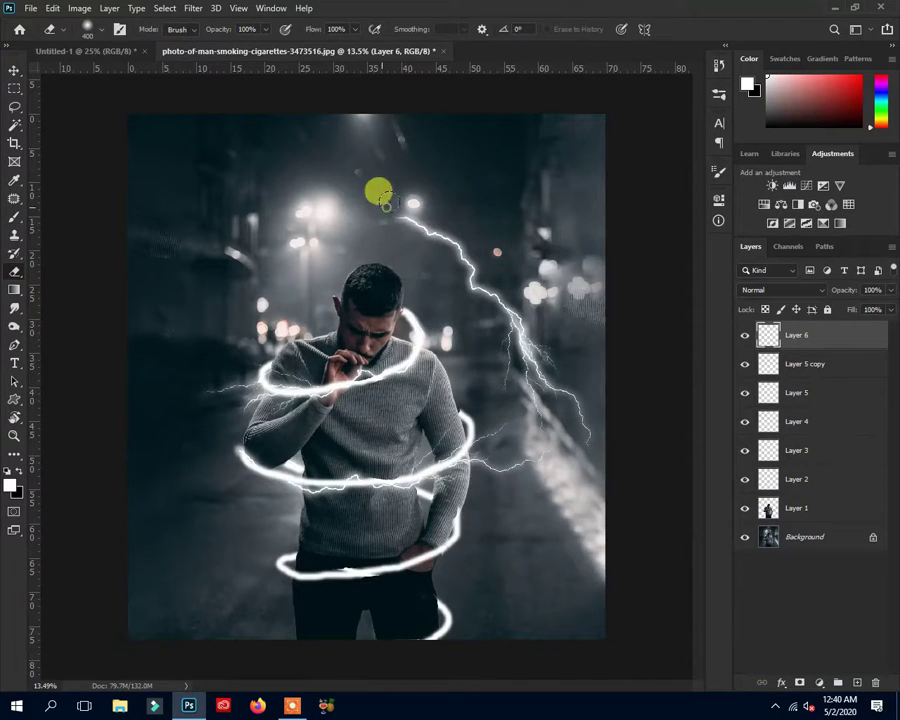
{"action": "left_click_drag", "start_coordinate": [377, 190], "coordinate": [473, 366]}
{"action": "key", "text": "ctrl+t"}
{"action": "right_click", "coordinate": [480, 417]}
{"action": "left_click", "coordinate": [505, 511]}
{"action": "left_click_drag", "start_coordinate": [495, 470], "coordinate": [466, 398]}
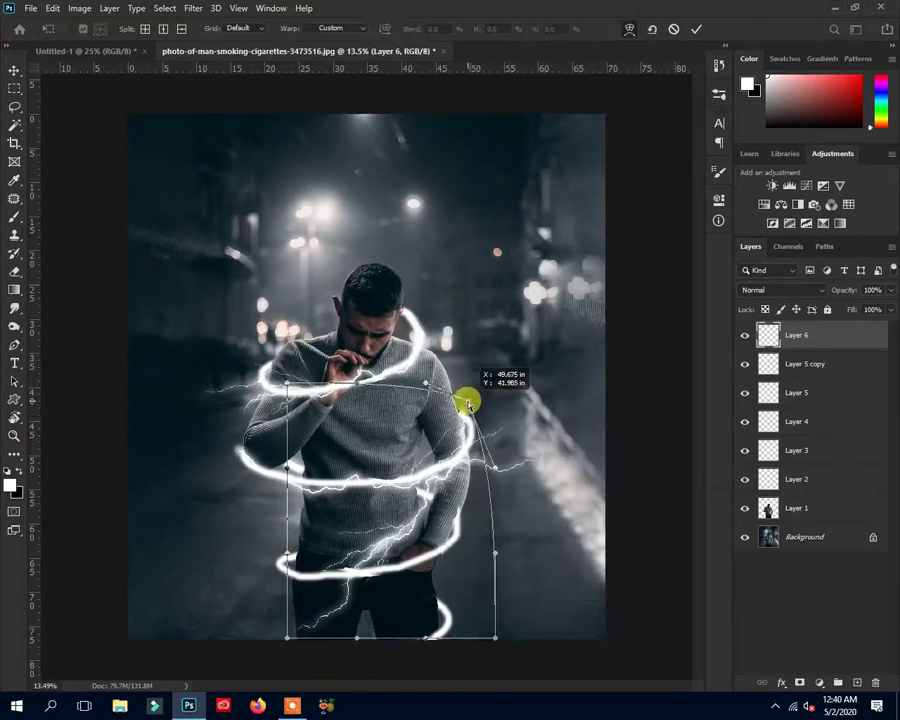
{"action": "left_click_drag", "start_coordinate": [290, 440], "coordinate": [246, 480]}
{"action": "key", "text": "Return"}
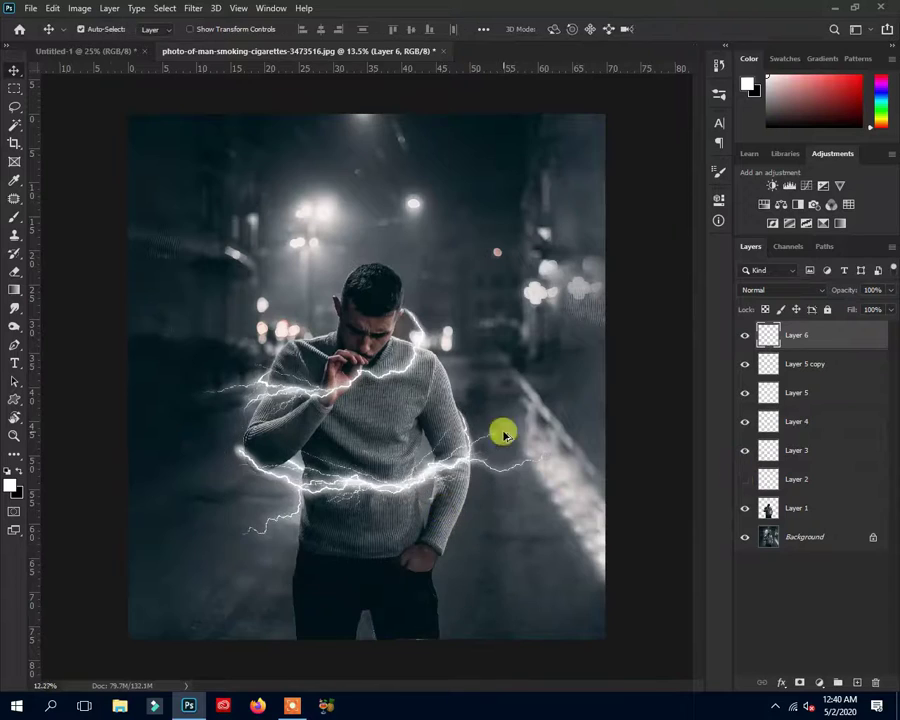
Step: Hide the swirl rings and shrink the bolt's height to about 77%
{"action": "left_click", "coordinate": [14, 270]}
{"action": "scroll", "coordinate": [413, 457], "scroll_direction": "down", "scroll_amount": 1}
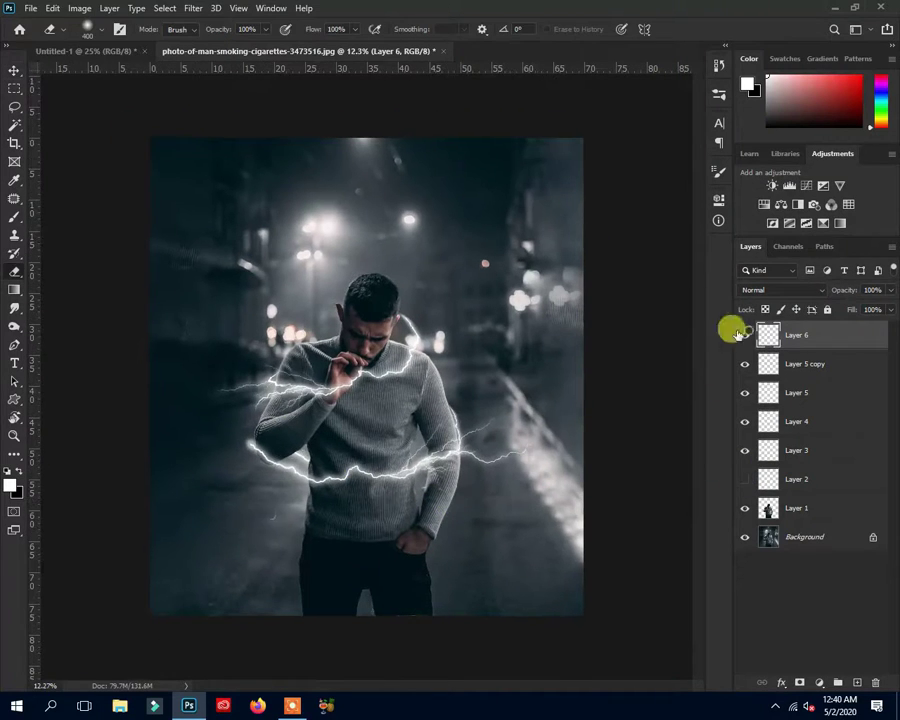
{"action": "key", "text": "ctrl+t"}
{"action": "left_click_drag", "start_coordinate": [358, 394], "coordinate": [358, 410]}
{"action": "left_click", "coordinate": [697, 29]}
{"action": "scroll", "coordinate": [376, 524], "scroll_direction": "up", "scroll_amount": 5}
Step: Erase extra lightning, toggling the swirl rings to check the result
{"action": "key", "text": "e"}
{"action": "scroll", "coordinate": [594, 282], "scroll_direction": "down", "scroll_amount": 5}
{"action": "left_click", "coordinate": [744, 479]}
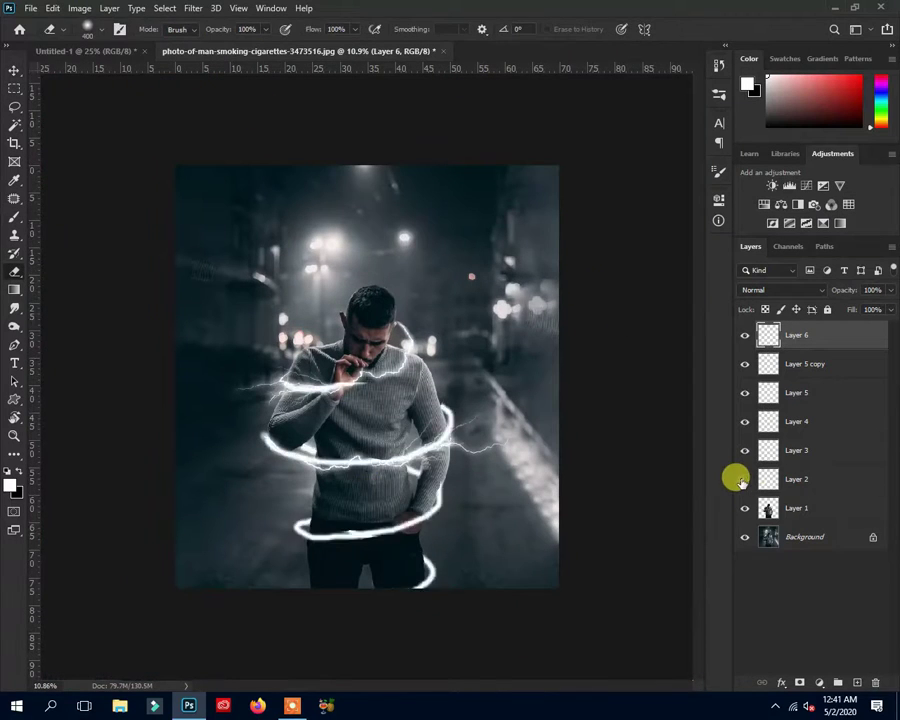
{"action": "left_click", "coordinate": [18, 82]}
Step: Nudge the bolt into place on the man's body
{"action": "key", "text": "ctrl+t"}
{"action": "left_click", "coordinate": [697, 29]}
{"action": "left_click", "coordinate": [744, 479]}
{"action": "key", "text": "ctrl+t"}
{"action": "mouse_move", "coordinate": [440, 415]}
{"action": "left_mouse_down"}
{"action": "mouse_move", "coordinate": [450, 447]}
{"action": "mouse_move", "coordinate": [496, 432]}
{"action": "left_mouse_up"}
{"action": "key", "text": "Return"}
Step: Erase stray bolt edges, show the swirl rings again, and add empty Layer 7
{"action": "key", "text": "e"}
{"action": "scroll", "coordinate": [494, 388], "scroll_direction": "up", "scroll_amount": 5}
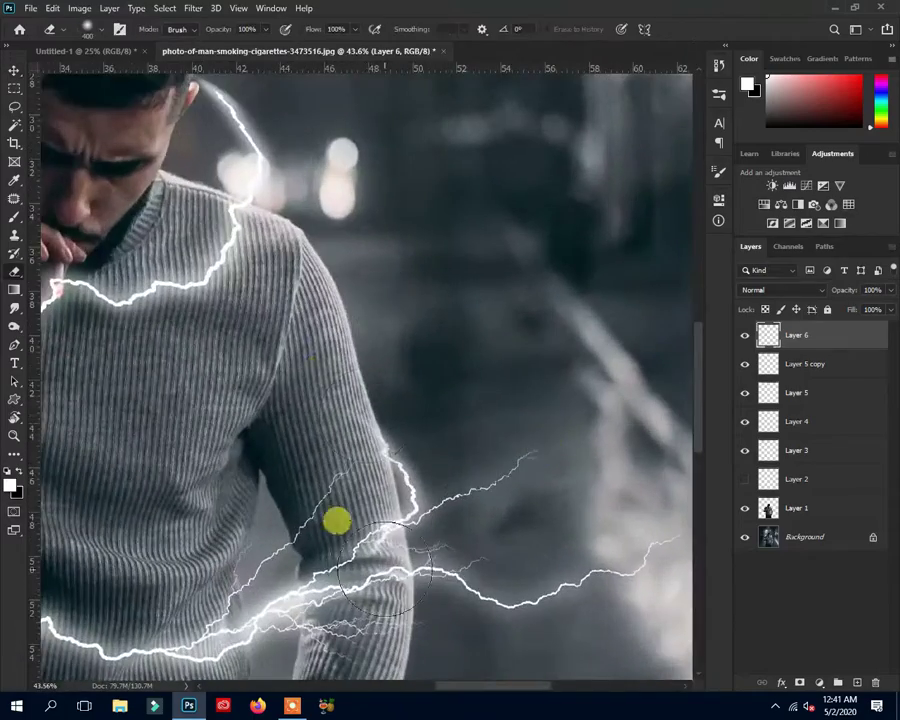
{"action": "scroll", "coordinate": [351, 357], "scroll_direction": "down", "scroll_amount": 5}
{"action": "scroll", "coordinate": [500, 400], "scroll_direction": "up", "scroll_amount": 1}
{"action": "left_click", "coordinate": [744, 479]}
{"action": "key", "text": "ctrl+shift+alt+n"}
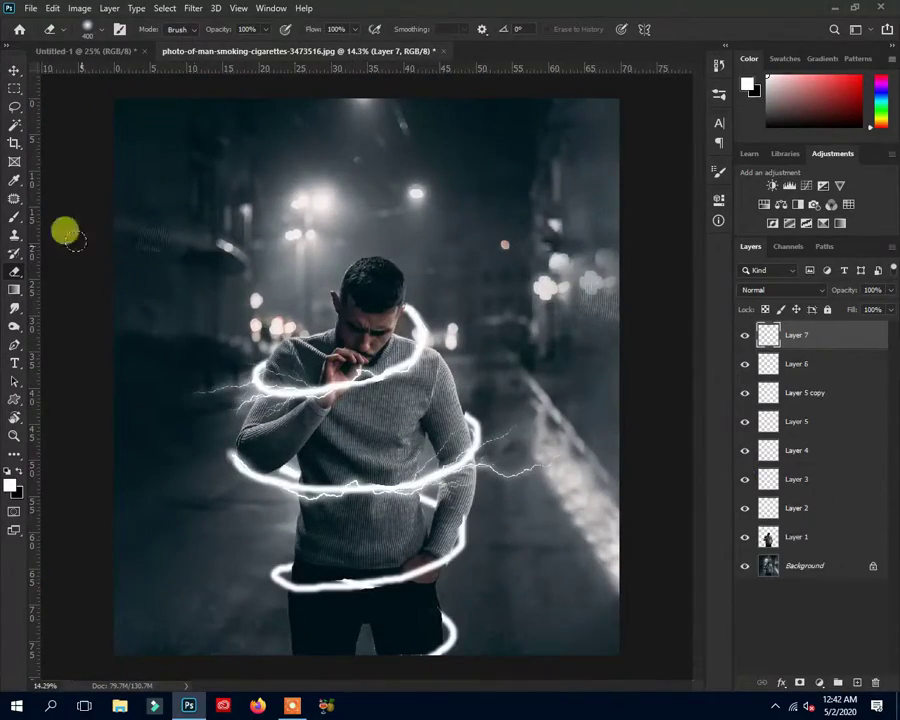
Step: Stamp a lightning bolt on Layer 7 with the lightning brush and rotate it into position
{"action": "key", "text": "b"}
{"action": "left_click", "coordinate": [464, 194]}
{"action": "key", "text": "ctrl+t"}
{"action": "mouse_move", "coordinate": [374, 406]}
{"action": "left_mouse_down"}
{"action": "mouse_move", "coordinate": [498, 503]}
{"action": "mouse_move", "coordinate": [442, 526]}
{"action": "left_mouse_up"}
{"action": "key", "text": "Return"}
Step: Use Liquify with an enlarged brush to push the bolt's stroke upward
{"action": "left_click", "coordinate": [193, 8]}
{"action": "left_click", "coordinate": [215, 117]}
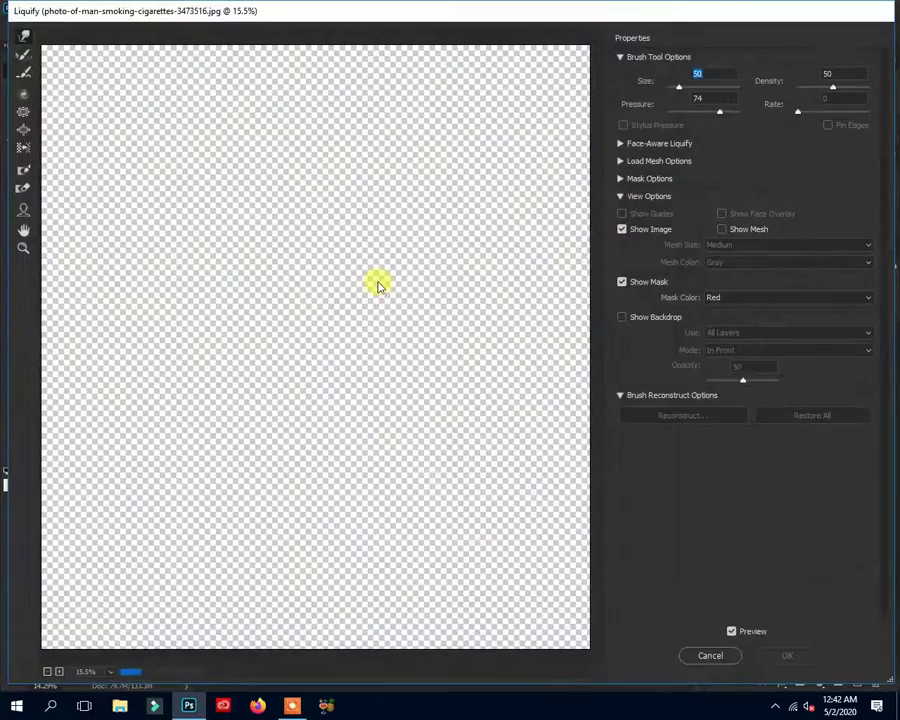
{"action": "key", "text": "ctrl+plus"}
{"action": "key", "text": "bracketright"}
{"action": "key", "text": "bracketright"}
{"action": "key", "text": "bracketright"}
{"action": "mouse_move", "coordinate": [416, 458]}
{"action": "left_mouse_down"}
{"action": "mouse_move", "coordinate": [460, 394]}
{"action": "mouse_move", "coordinate": [430, 370]}
{"action": "mouse_move", "coordinate": [367, 421]}
{"action": "left_mouse_up"}
{"action": "key", "text": "Return"}
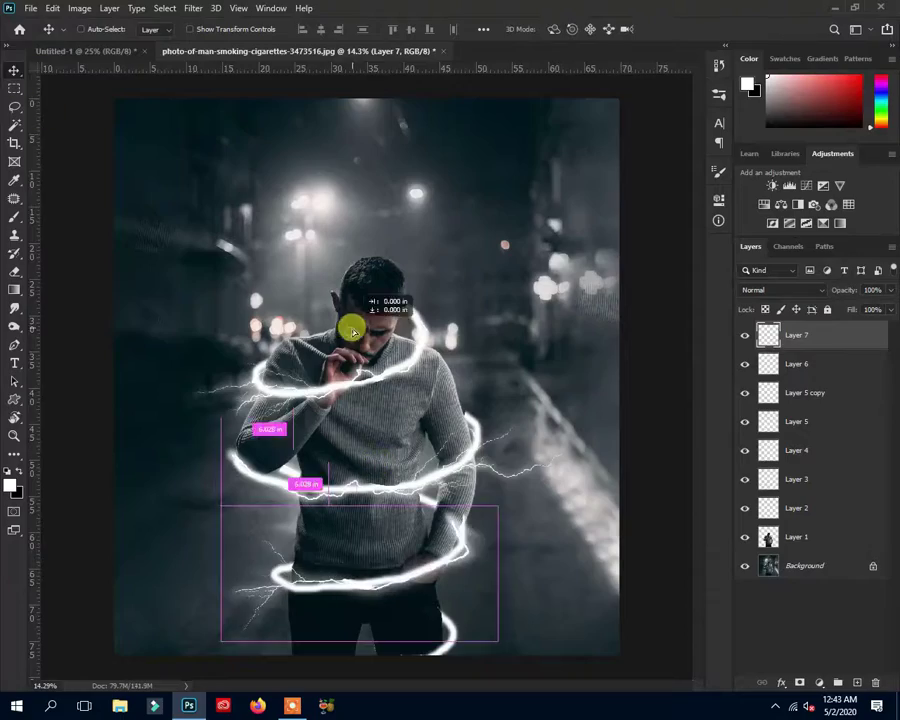
Step: Warp the bolt so it bends around the man's arm
{"action": "scroll", "coordinate": [352, 330], "scroll_direction": "up", "scroll_amount": 2}
{"action": "key", "text": "ctrl+t"}
{"action": "right_click", "coordinate": [462, 514]}
{"action": "mouse_move", "coordinate": [462, 514]}
{"action": "left_mouse_down"}
{"action": "mouse_move", "coordinate": [235, 576]}
{"action": "mouse_move", "coordinate": [281, 436]}
{"action": "left_mouse_up"}
{"action": "key", "text": "Return"}
{"action": "left_click", "coordinate": [744, 508]}
{"action": "left_click", "coordinate": [744, 508]}
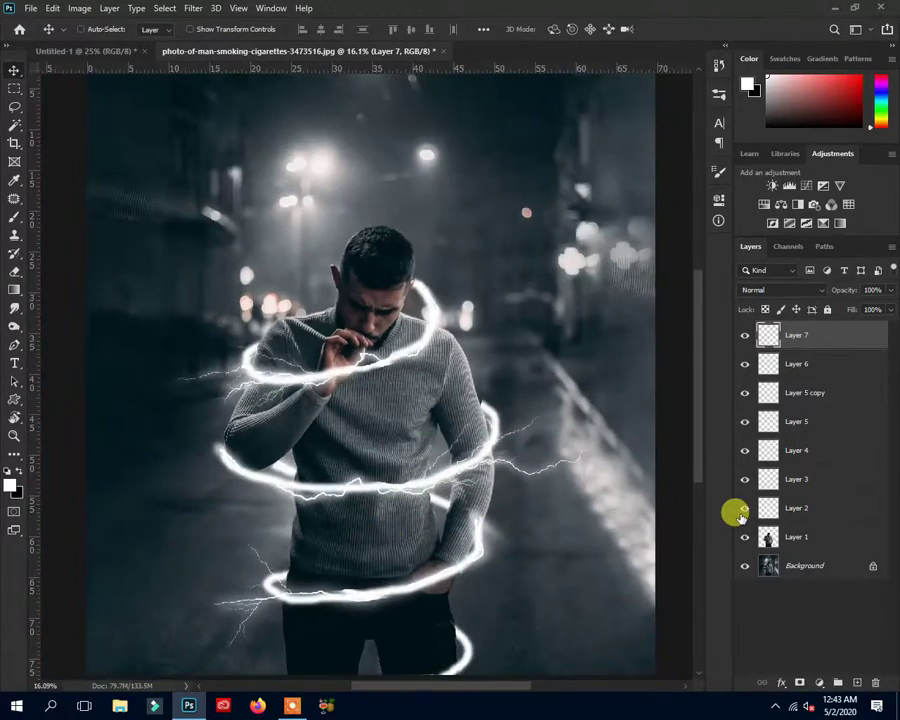
{"action": "left_click", "coordinate": [744, 508]}
Step: Stamp a vertical bolt on new Layer 8 and rotate it about -56 degrees
{"action": "key", "text": "b"}
{"action": "key", "text": "ctrl+shift+alt+n"}
{"action": "left_click", "coordinate": [600, 477]}
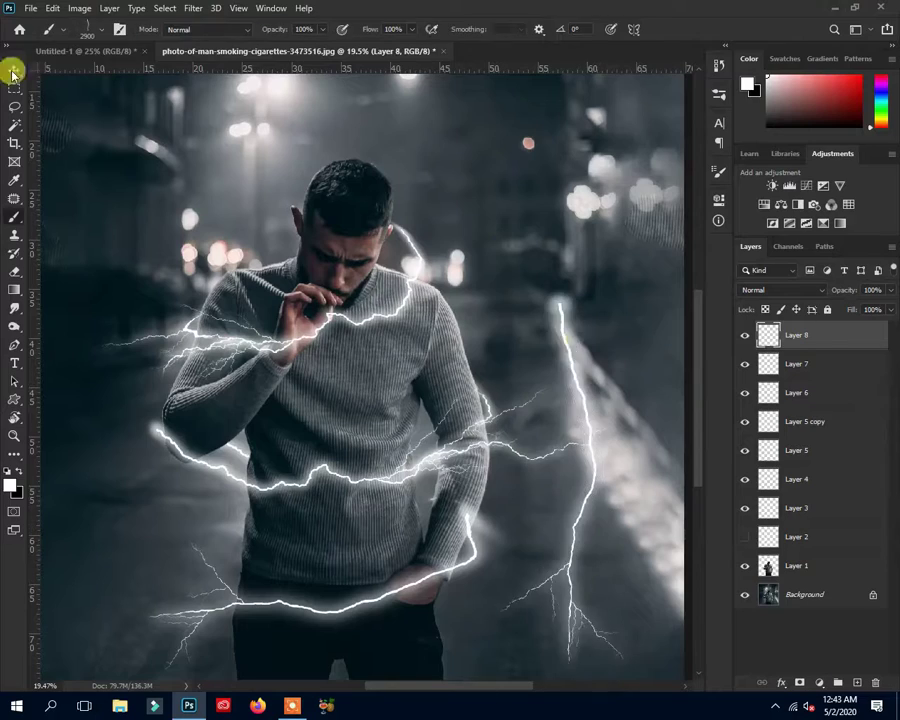
{"action": "left_click", "coordinate": [744, 537]}
{"action": "key", "text": "ctrl+t"}
{"action": "left_click_drag", "start_coordinate": [556, 240], "coordinate": [455, 490]}
{"action": "key", "text": "Return"}
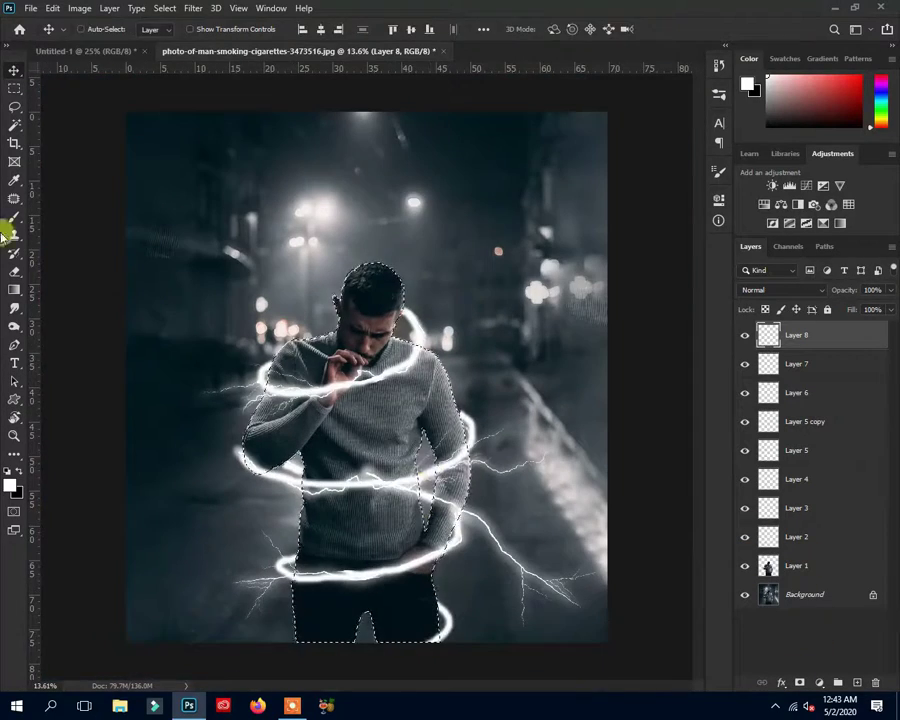
Step: Erase the part of the bolt that crosses the arm
{"action": "scroll", "coordinate": [455, 490], "scroll_direction": "down", "scroll_amount": 2}
{"action": "key", "text": "e"}
{"action": "scroll", "coordinate": [455, 505], "scroll_direction": "up", "scroll_amount": 2}
{"action": "scroll", "coordinate": [455, 505], "scroll_direction": "down", "scroll_amount": 1}
{"action": "scroll", "coordinate": [540, 342], "scroll_direction": "up", "scroll_amount": 5}
{"action": "key", "text": "alt+bracketleft"}
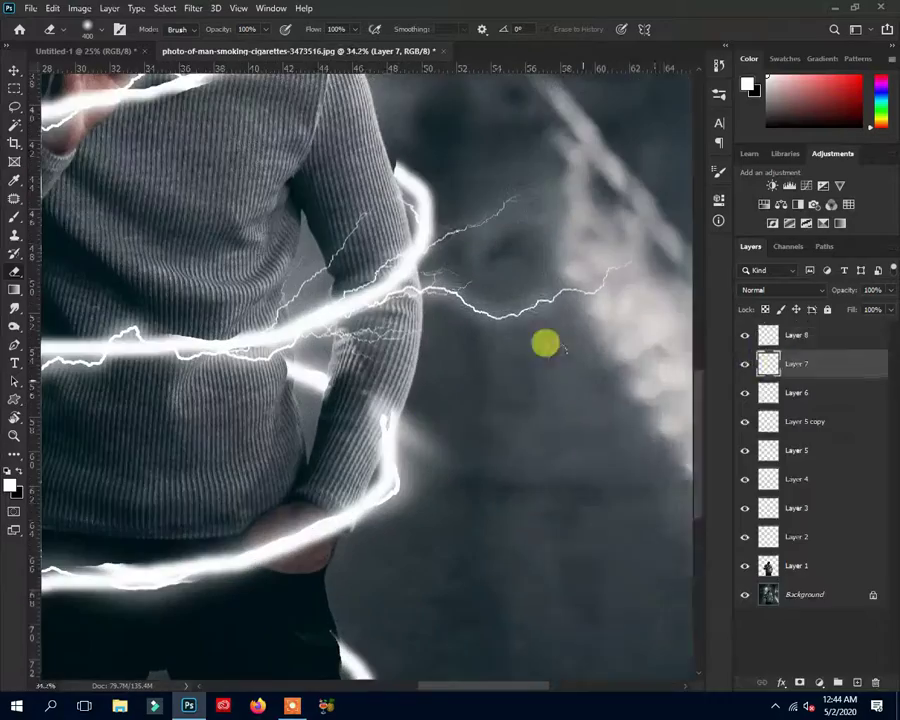
{"action": "left_click", "coordinate": [744, 537]}
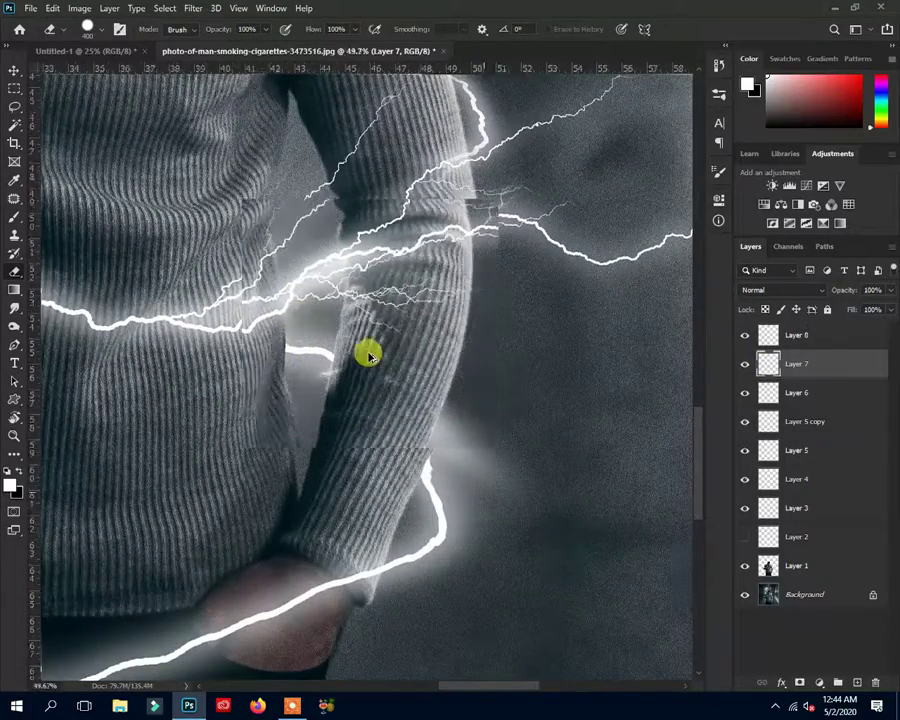
{"action": "scroll", "coordinate": [360, 345], "scroll_direction": "down", "scroll_amount": 4}
Step: Duplicate the Layer 7 bolt, then move and rotate the copy
{"action": "key", "text": "ctrl+j"}
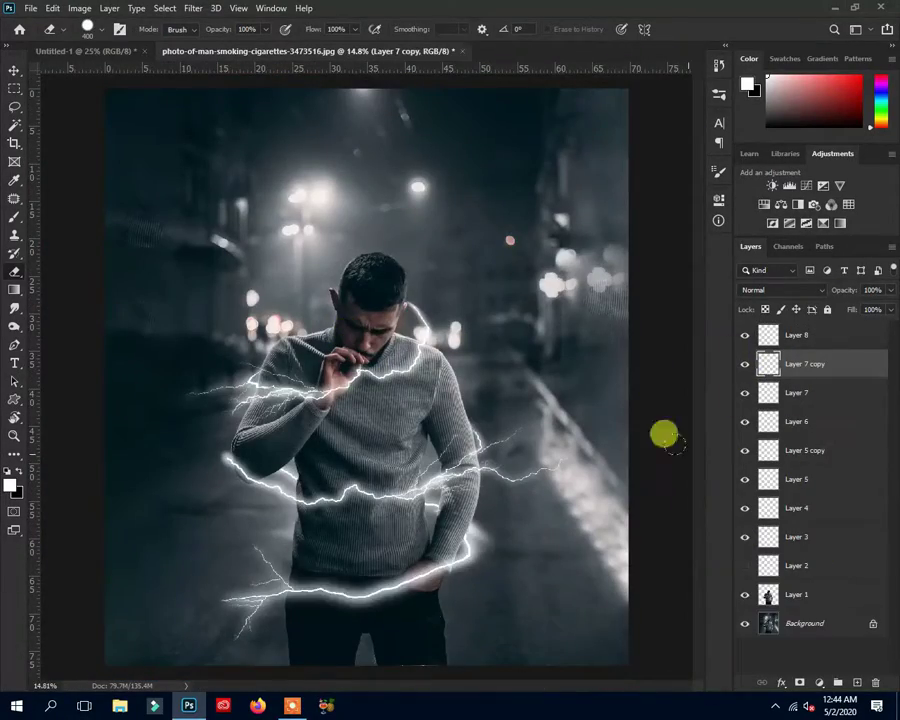
{"action": "key", "text": "v"}
{"action": "left_click_drag", "start_coordinate": [663, 432], "coordinate": [572, 588]}
{"action": "key", "text": "ctrl+t"}
{"action": "left_click_drag", "start_coordinate": [406, 654], "coordinate": [458, 660]}
{"action": "key", "text": "Return"}
Step: Reposition the Layer 7 copy so it sits toward the man's hip
{"action": "left_click", "coordinate": [744, 565]}
{"action": "scroll", "coordinate": [522, 454], "scroll_direction": "up", "scroll_amount": 3}
{"action": "left_click_drag", "start_coordinate": [522, 454], "coordinate": [530, 457]}
{"action": "scroll", "coordinate": [530, 457], "scroll_direction": "up", "scroll_amount": 2}
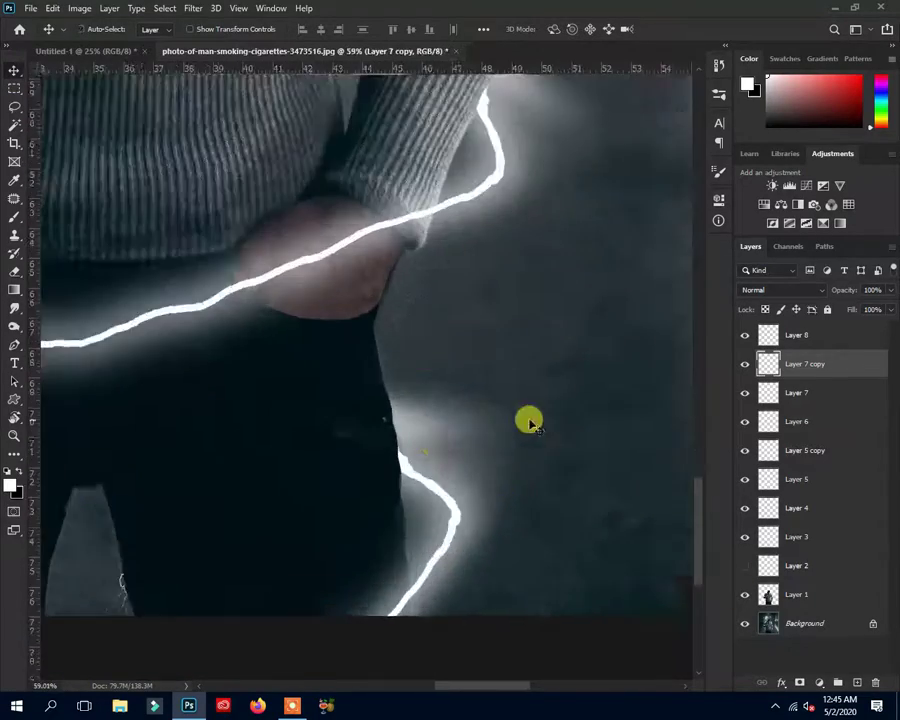
{"action": "scroll", "coordinate": [500, 430], "scroll_direction": "down", "scroll_amount": 4}
{"action": "left_click", "coordinate": [744, 565]}
{"action": "left_click", "coordinate": [744, 565]}
{"action": "left_click_drag", "start_coordinate": [400, 470], "coordinate": [263, 388]}
Step: Duplicate the Layer 4 bolt, rotate it about 5 degrees and move it left
{"action": "left_click", "coordinate": [760, 508]}
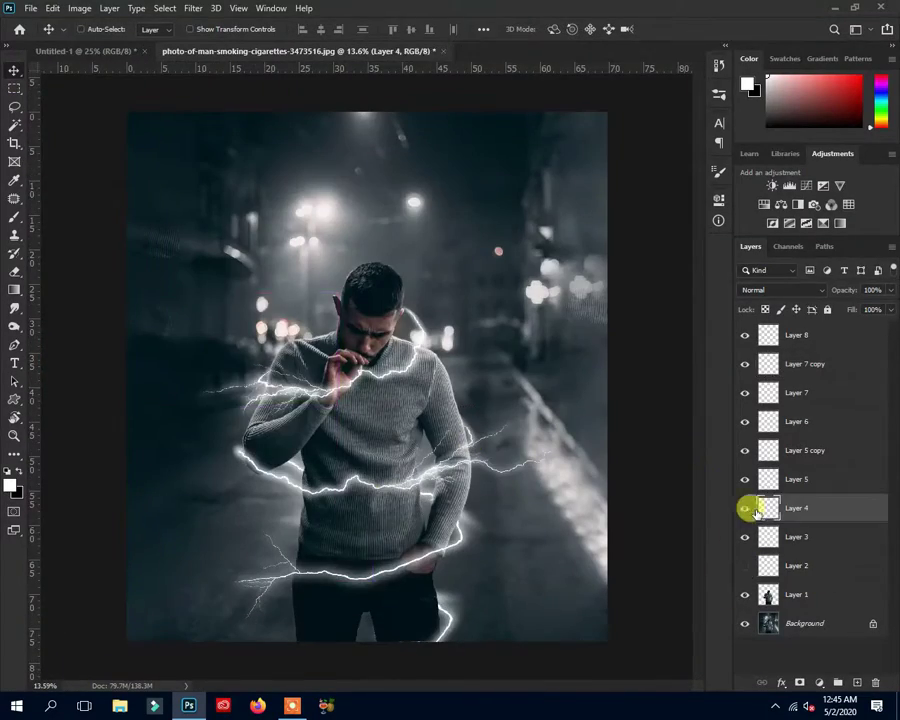
{"action": "key", "text": "ctrl+j"}
{"action": "left_click_drag", "start_coordinate": [480, 500], "coordinate": [542, 589]}
{"action": "scroll", "coordinate": [542, 589], "scroll_direction": "up", "scroll_amount": 2}
{"action": "key", "text": "ctrl+t"}
{"action": "left_click_drag", "start_coordinate": [461, 290], "coordinate": [477, 307]}
{"action": "left_click_drag", "start_coordinate": [440, 390], "coordinate": [410, 410]}
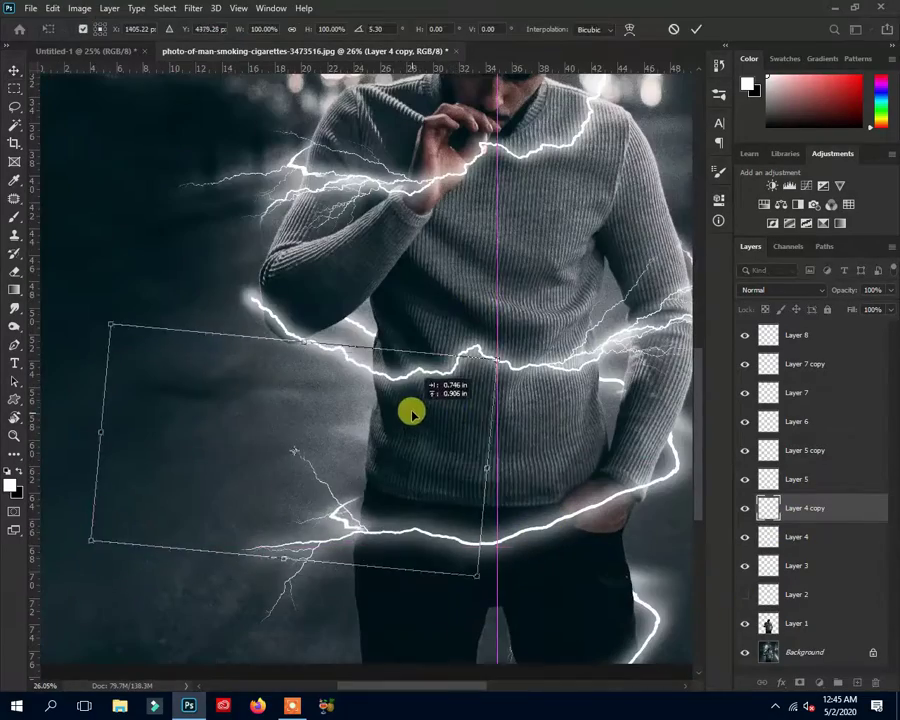
{"action": "key", "text": "Return"}
{"action": "scroll", "coordinate": [530, 240], "scroll_direction": "down", "scroll_amount": 3}
{"action": "scroll", "coordinate": [190, 462], "scroll_direction": "up", "scroll_amount": 5}
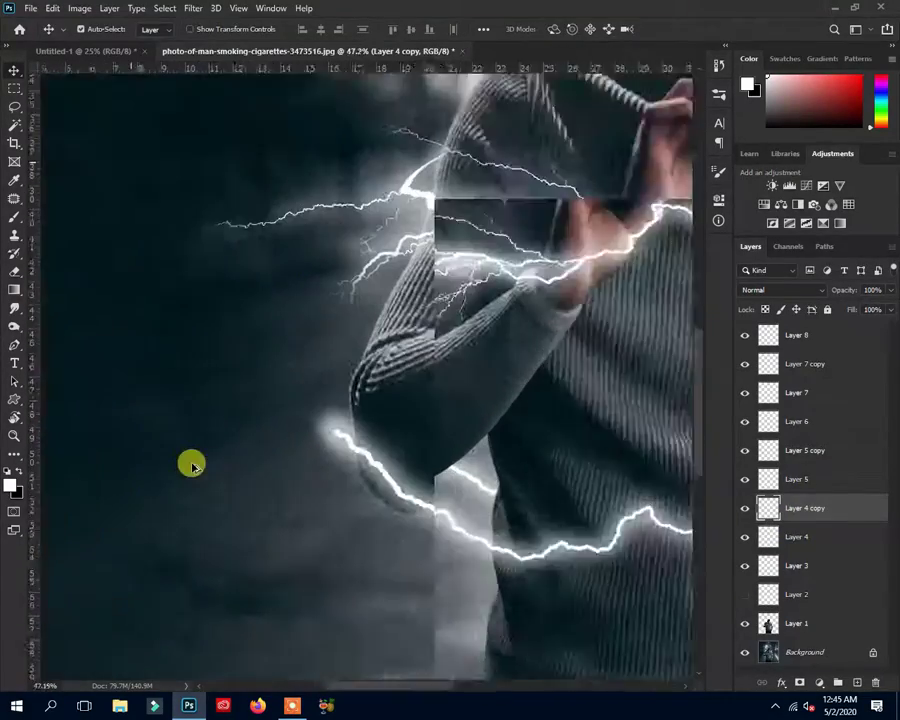
Step: Nudge the Layer 5 bolt into place, then select Layer 3 through Layer 8
{"action": "left_click", "coordinate": [546, 432]}
{"action": "key", "text": "ctrl+t"}
{"action": "left_click_drag", "start_coordinate": [350, 410], "coordinate": [375, 430]}
{"action": "left_click", "coordinate": [695, 29]}
{"action": "scroll", "coordinate": [490, 357], "scroll_direction": "down", "scroll_amount": 3}
{"action": "scroll", "coordinate": [490, 357], "scroll_direction": "up", "scroll_amount": 2}
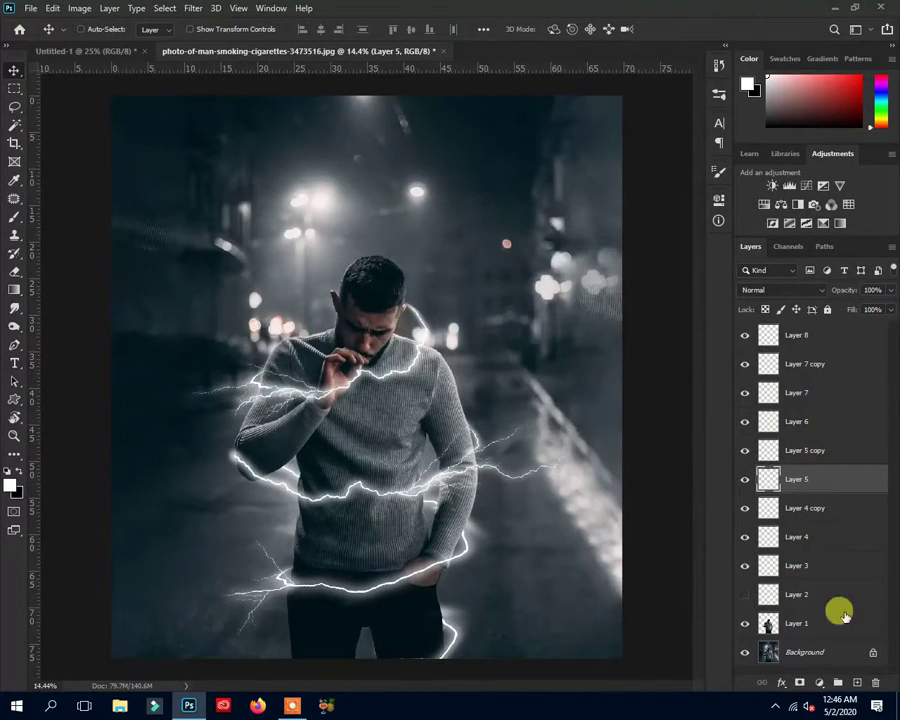
{"action": "left_click", "coordinate": [820, 577]}
{"action": "left_click", "coordinate": [801, 336], "text": "shift"}
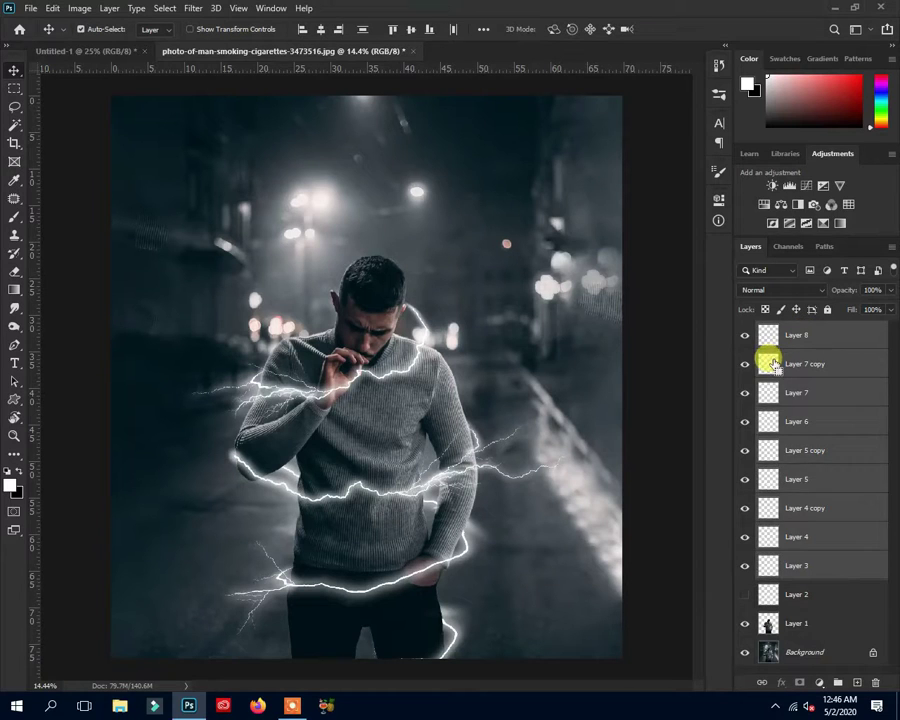
Step: Group the lightning layers into a 'lightning' group and select it
{"action": "key", "text": "ctrl+g"}
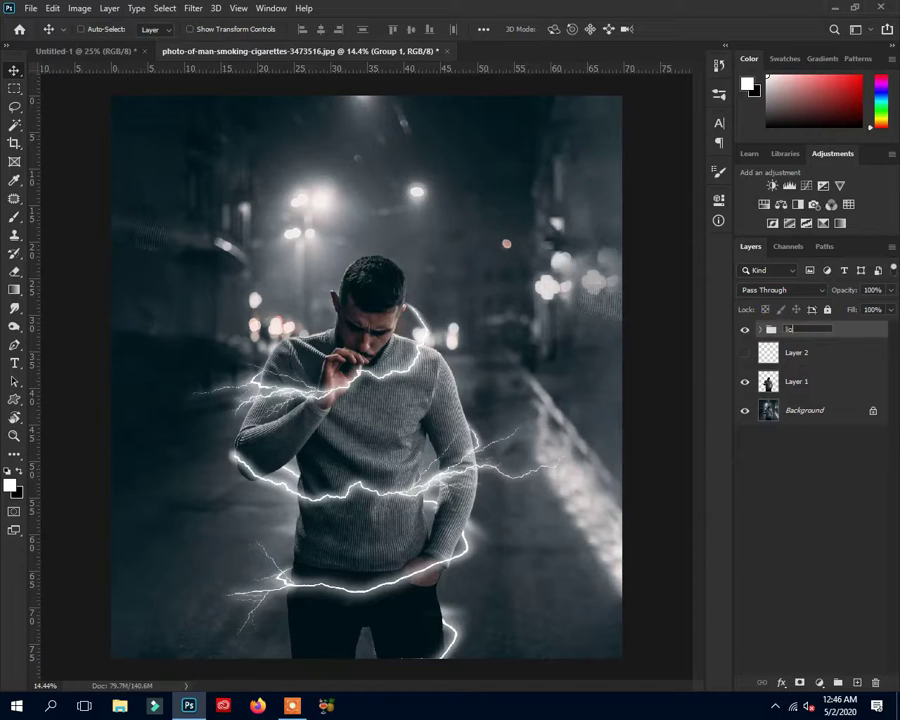
{"action": "type", "text": "lightening"}
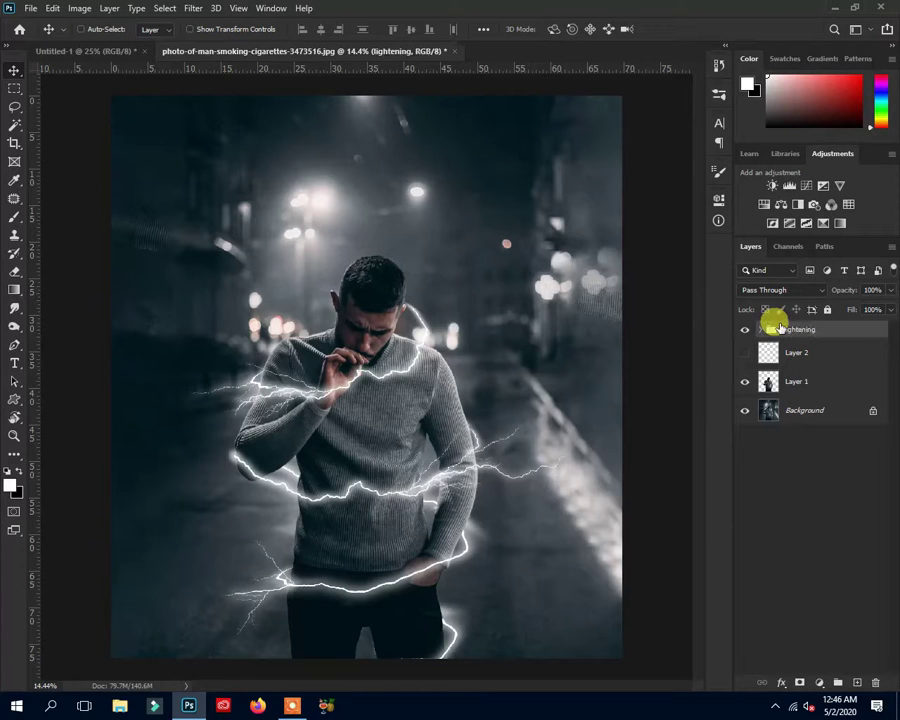
{"action": "left_click", "coordinate": [745, 330]}
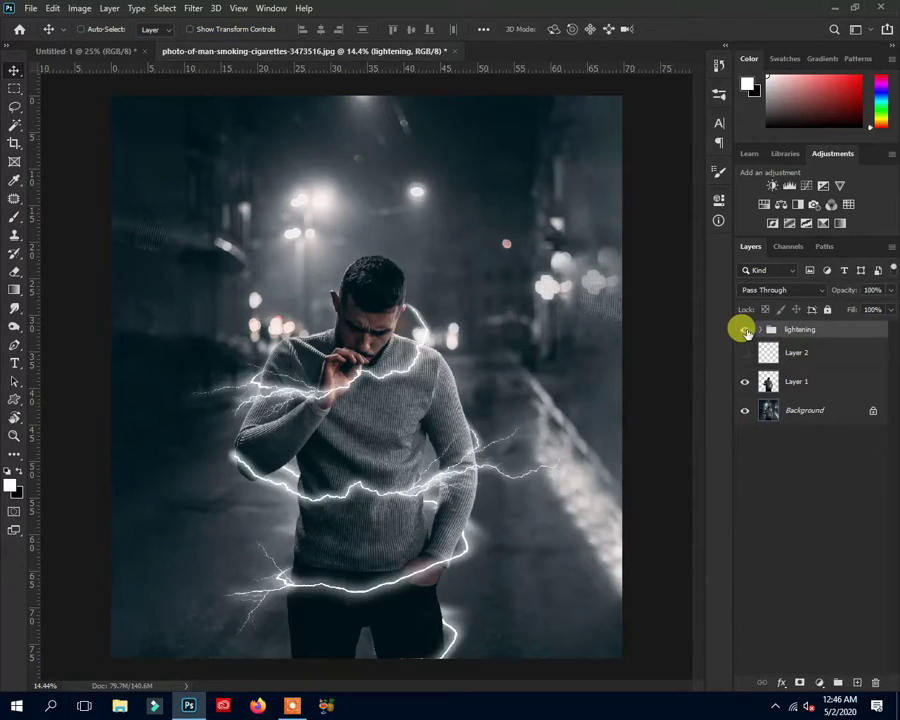
{"action": "left_click", "coordinate": [803, 390]}
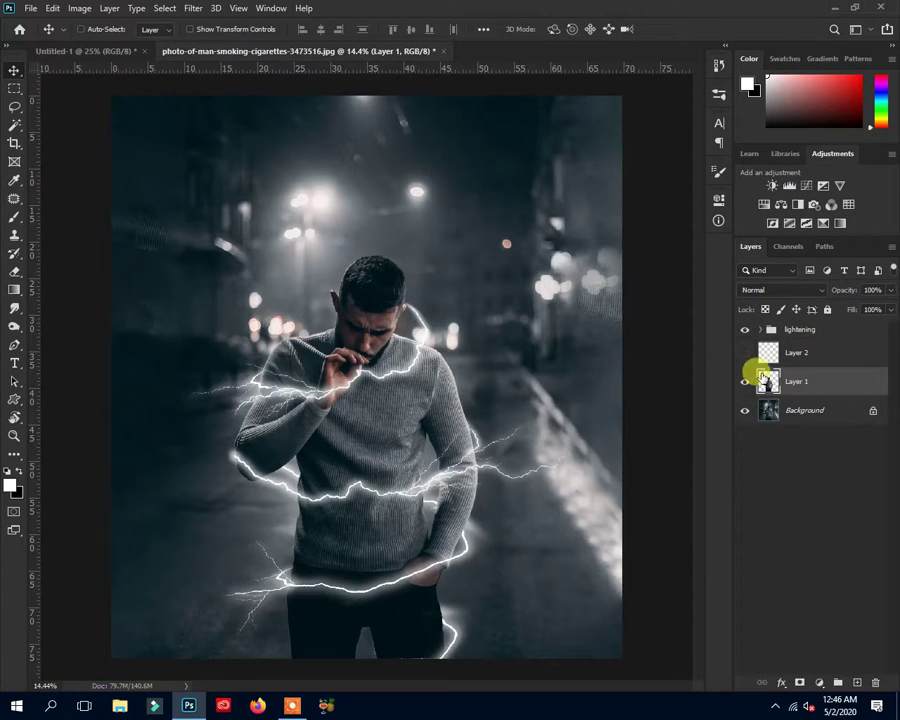
{"action": "scroll", "coordinate": [661, 346], "scroll_direction": "down", "scroll_amount": 1}
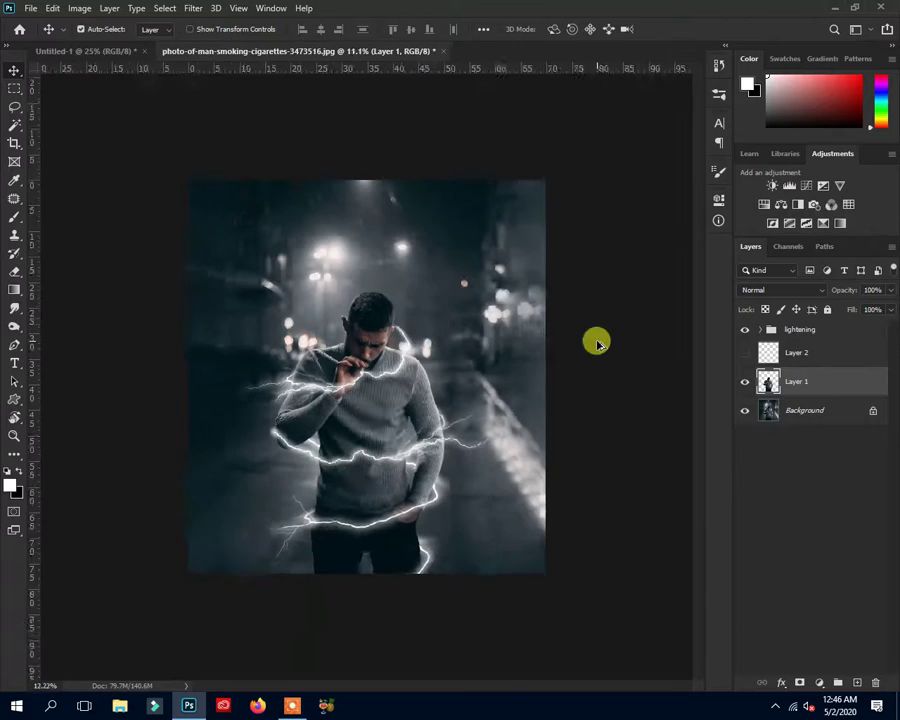
{"action": "left_click", "coordinate": [833, 331]}
Step: Clip a colorized Hue/Saturation to the group: hue 198, saturation 100, lightness about -7
{"action": "left_click", "coordinate": [768, 206]}
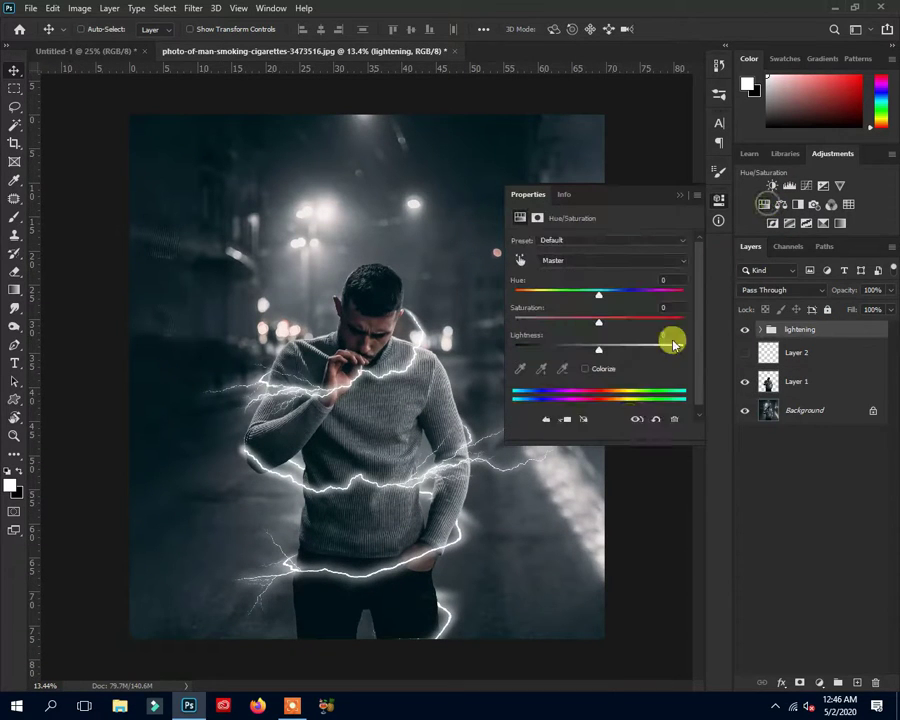
{"action": "left_click", "coordinate": [599, 429]}
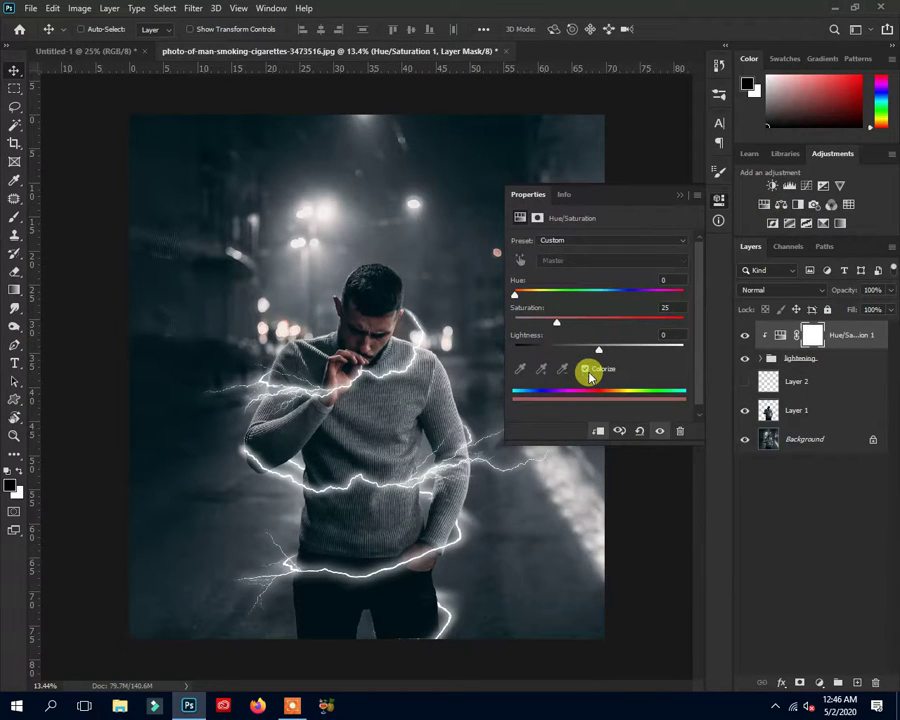
{"action": "left_click_drag", "start_coordinate": [558, 322], "coordinate": [568, 326]}
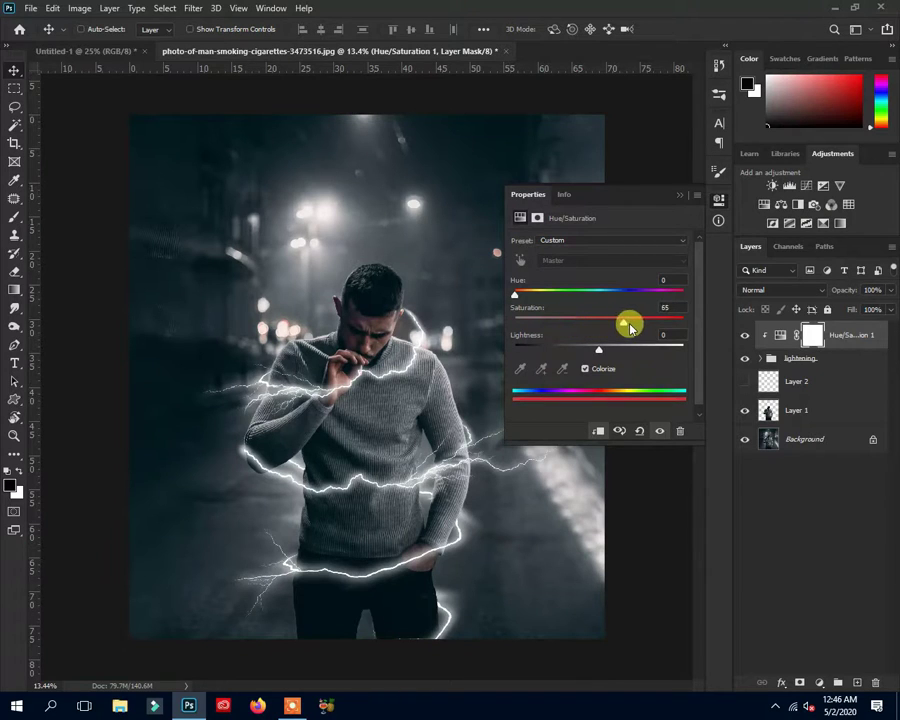
{"action": "left_click_drag", "start_coordinate": [597, 349], "coordinate": [687, 327]}
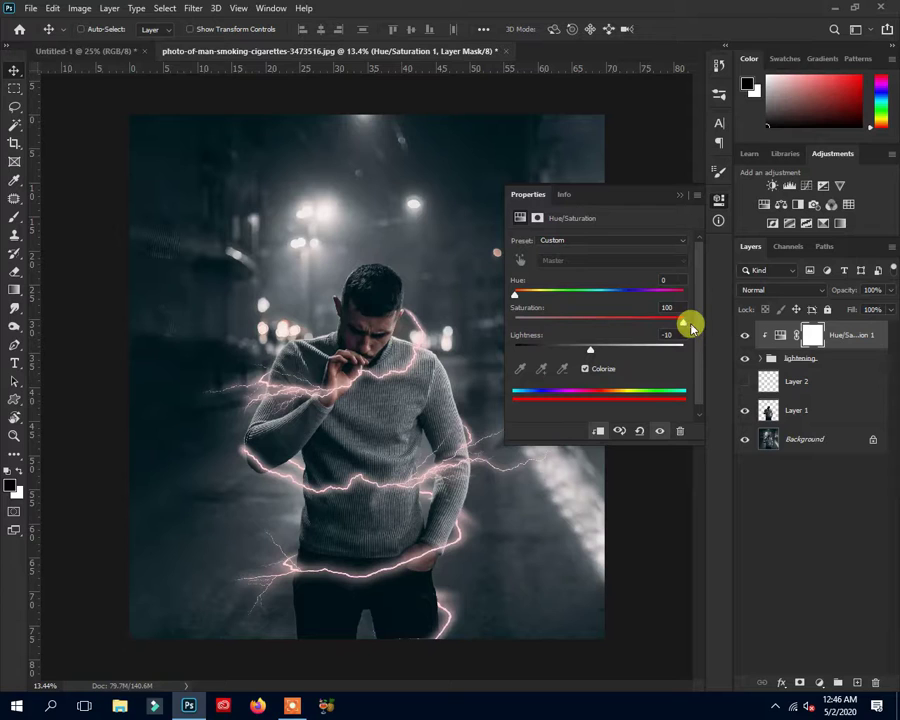
{"action": "left_click_drag", "start_coordinate": [522, 298], "coordinate": [546, 300]}
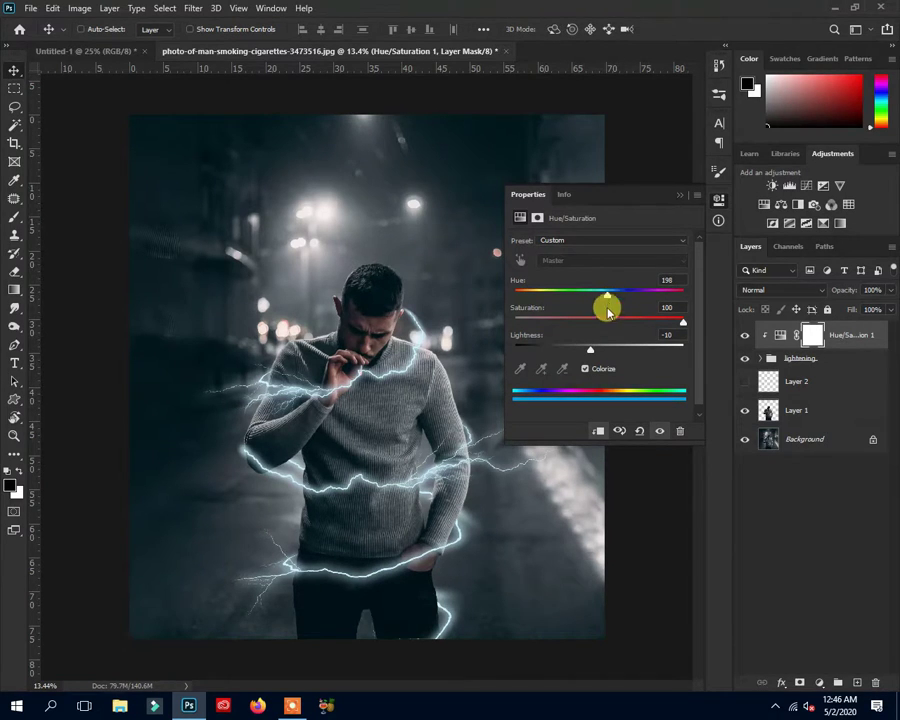
{"action": "mouse_move", "coordinate": [616, 346]}
{"action": "left_mouse_down"}
{"action": "mouse_move", "coordinate": [576, 348]}
{"action": "mouse_move", "coordinate": [594, 348]}
{"action": "left_mouse_up"}
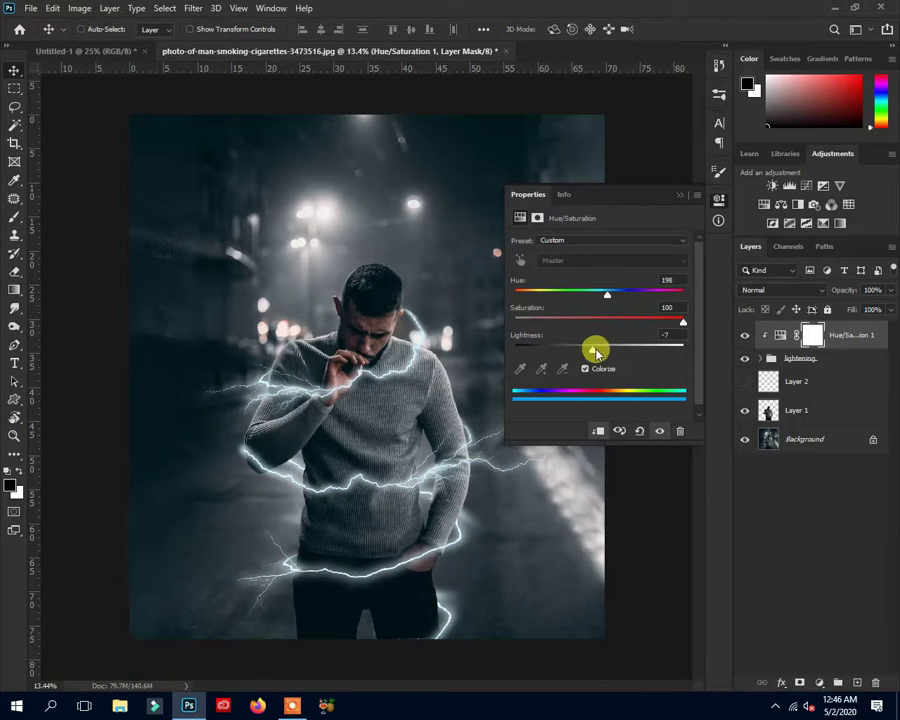
{"action": "left_click", "coordinate": [735, 224]}
{"action": "scroll", "coordinate": [500, 314], "scroll_direction": "down", "scroll_amount": 2}
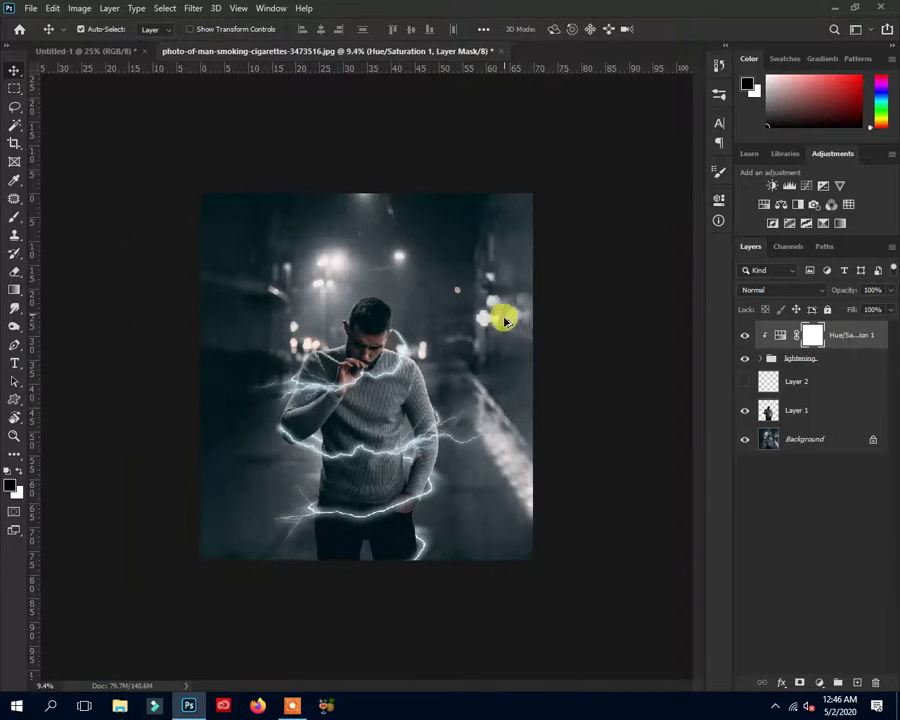
{"action": "scroll", "coordinate": [464, 364], "scroll_direction": "up", "scroll_amount": 3}
{"action": "scroll", "coordinate": [389, 421], "scroll_direction": "down", "scroll_amount": 1}
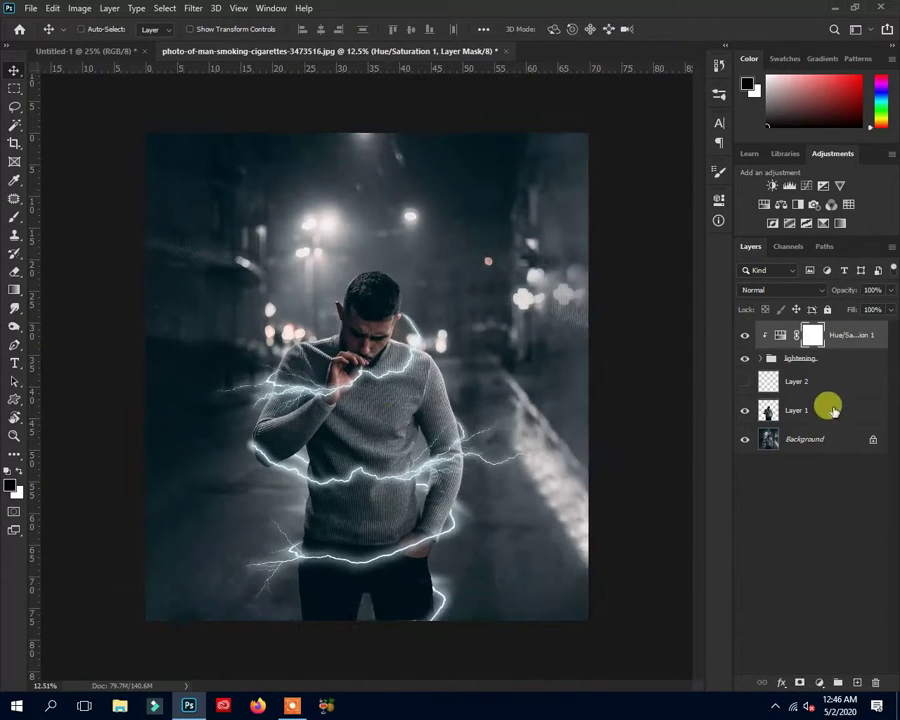
{"action": "left_click", "coordinate": [833, 410]}
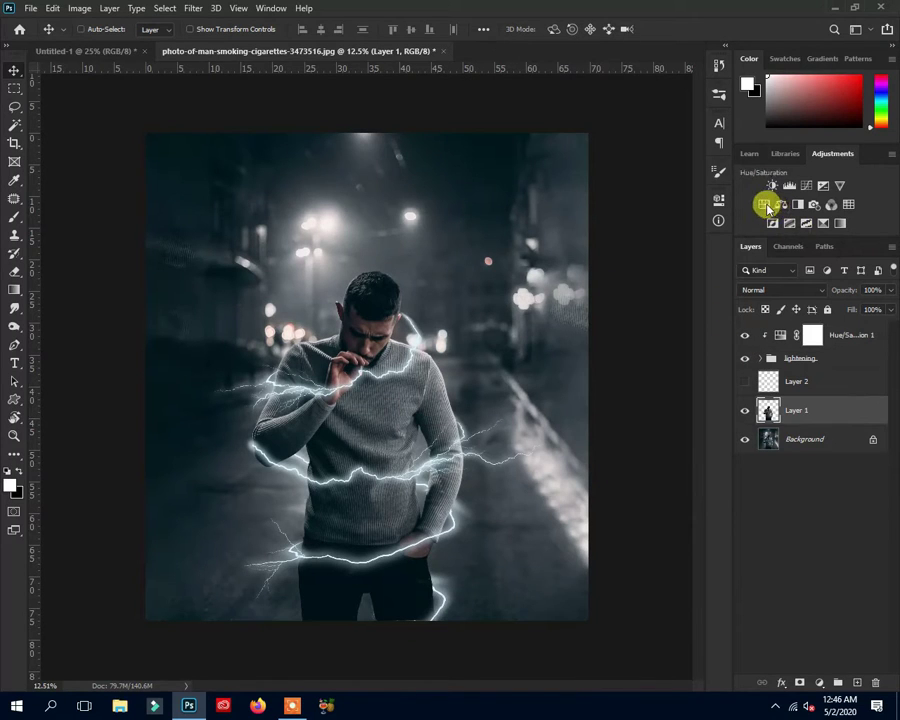
Step: Add an Exposure adjustment at +1.61 above Layer 1 and invert its mask
{"action": "left_click", "coordinate": [824, 188]}
{"action": "left_click_drag", "start_coordinate": [599, 277], "coordinate": [625, 277]}
{"action": "left_click", "coordinate": [679, 198]}
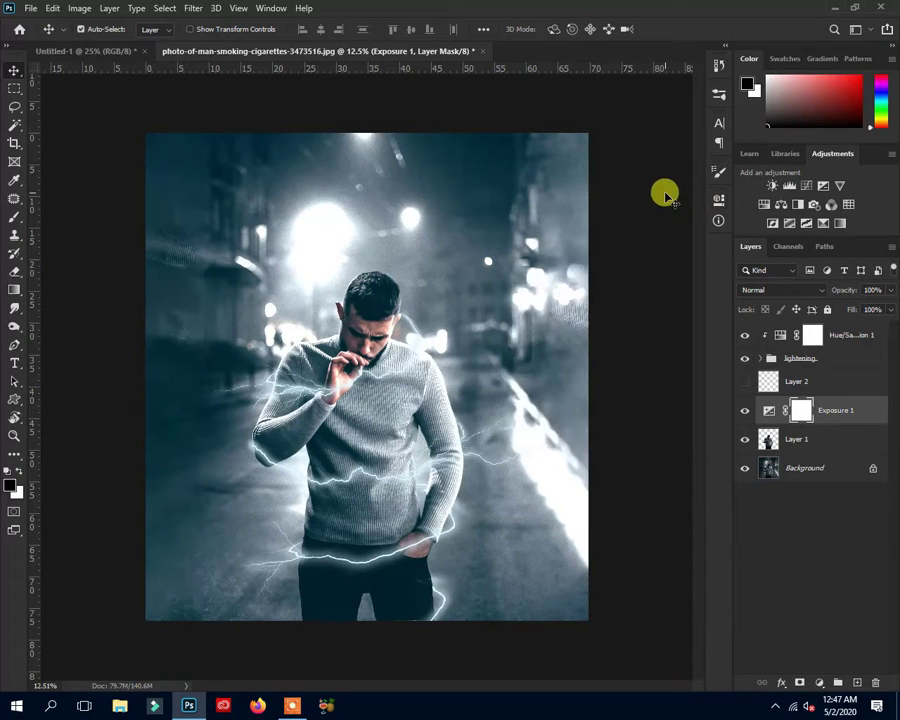
{"action": "key", "text": "ctrl+i"}
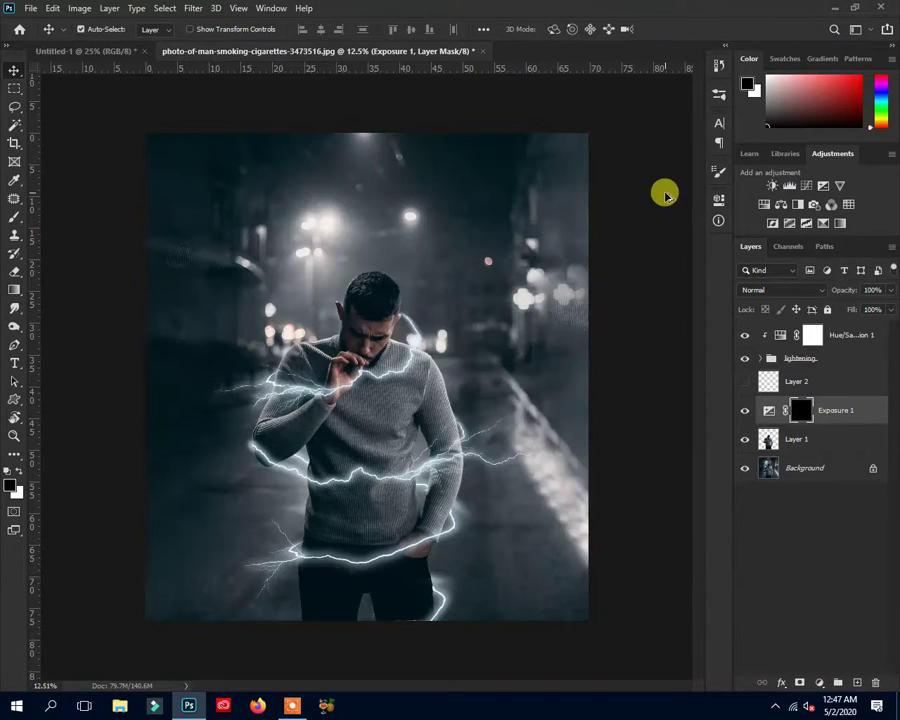
Step: Pick the Brush tool with a soft round preset
{"action": "key", "text": "b"}
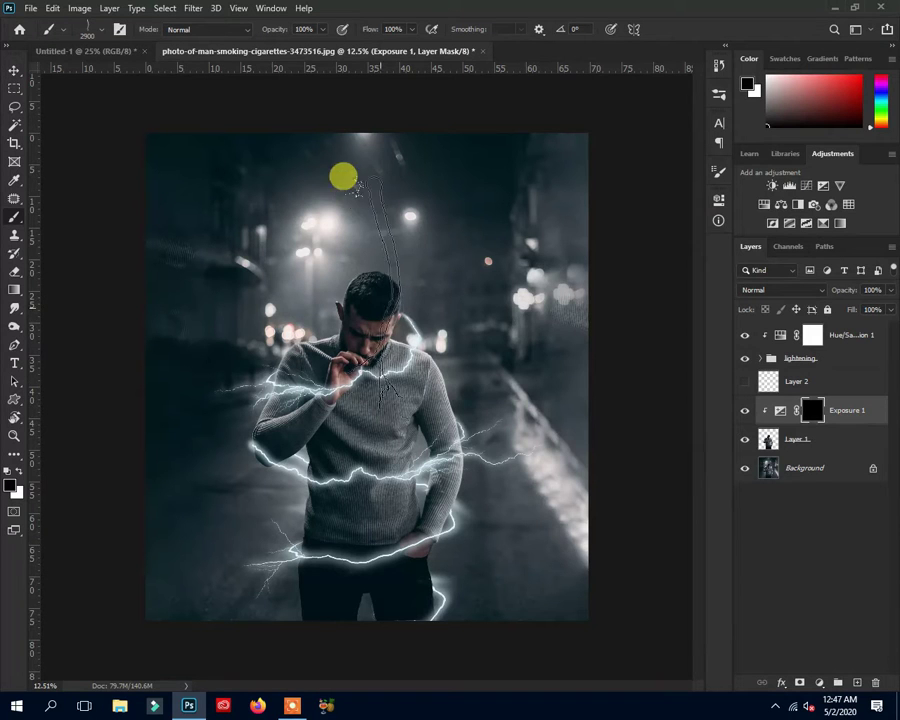
{"action": "right_click", "coordinate": [432, 292]}
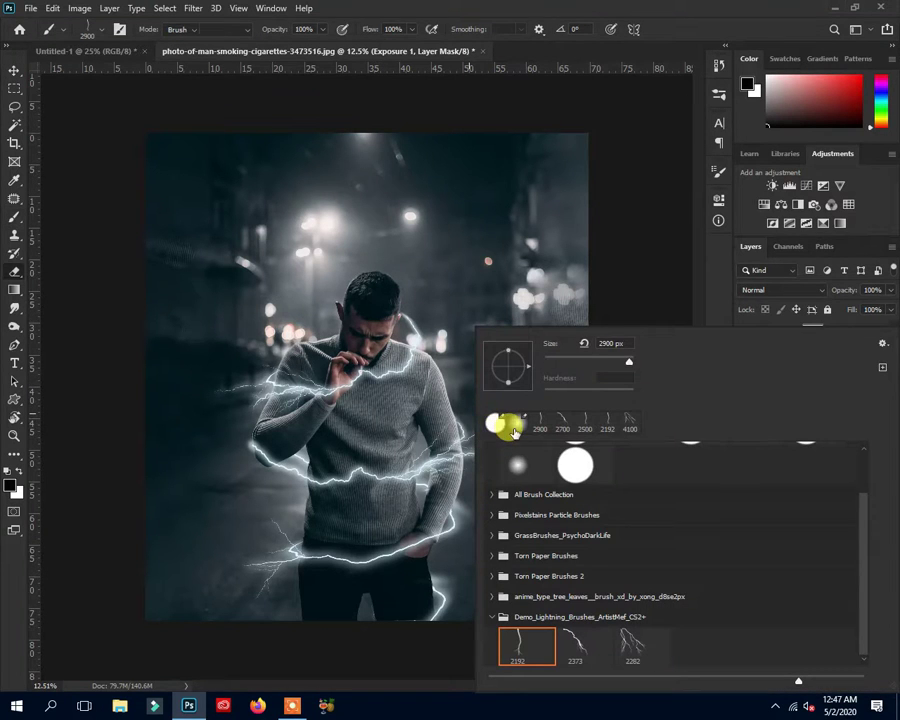
{"action": "left_click", "coordinate": [496, 430]}
{"action": "scroll", "coordinate": [556, 520], "scroll_direction": "up", "scroll_amount": 2}
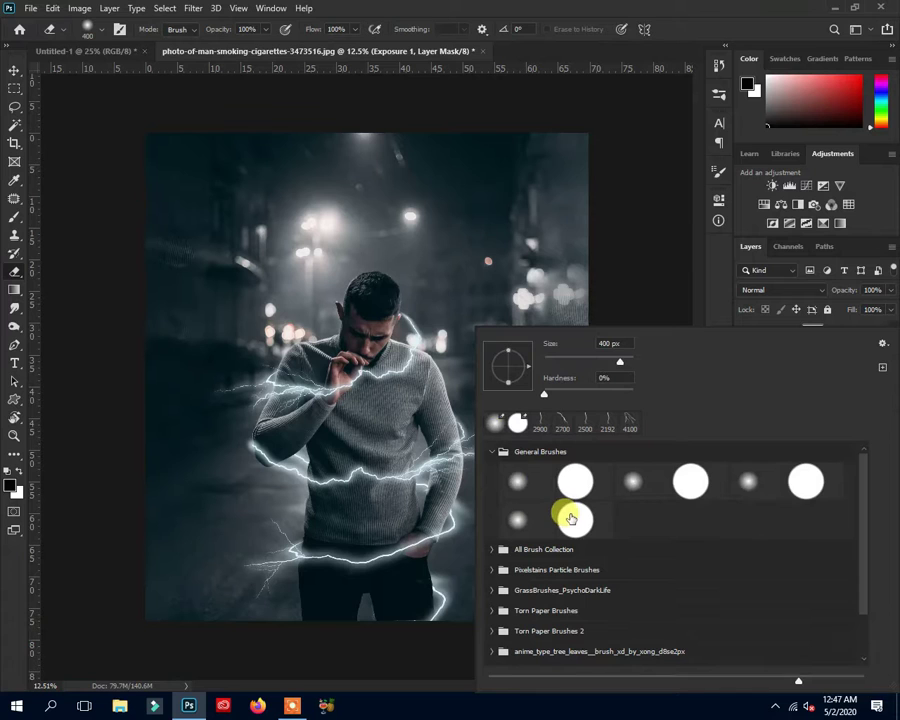
{"action": "double_click", "coordinate": [521, 481]}
{"action": "left_click", "coordinate": [15, 216]}
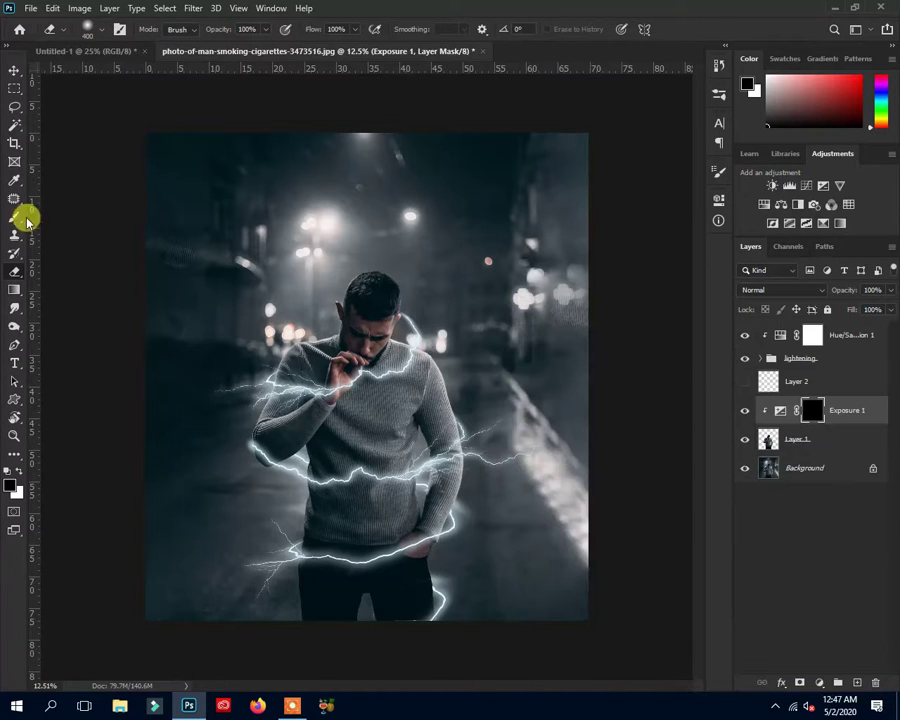
Step: Make the soft round brush smaller, at 22% opacity, painting white
{"action": "right_click", "coordinate": [415, 408]}
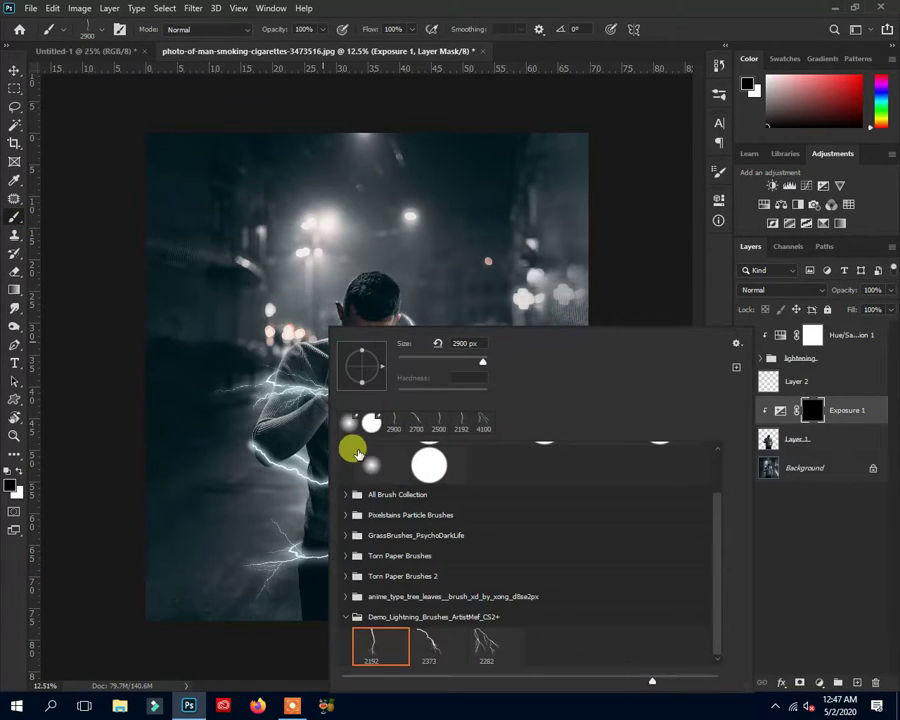
{"action": "scroll", "coordinate": [372, 465], "scroll_direction": "up", "scroll_amount": 1}
{"action": "double_click", "coordinate": [370, 479]}
{"action": "scroll", "coordinate": [316, 396], "scroll_direction": "up", "scroll_amount": 2}
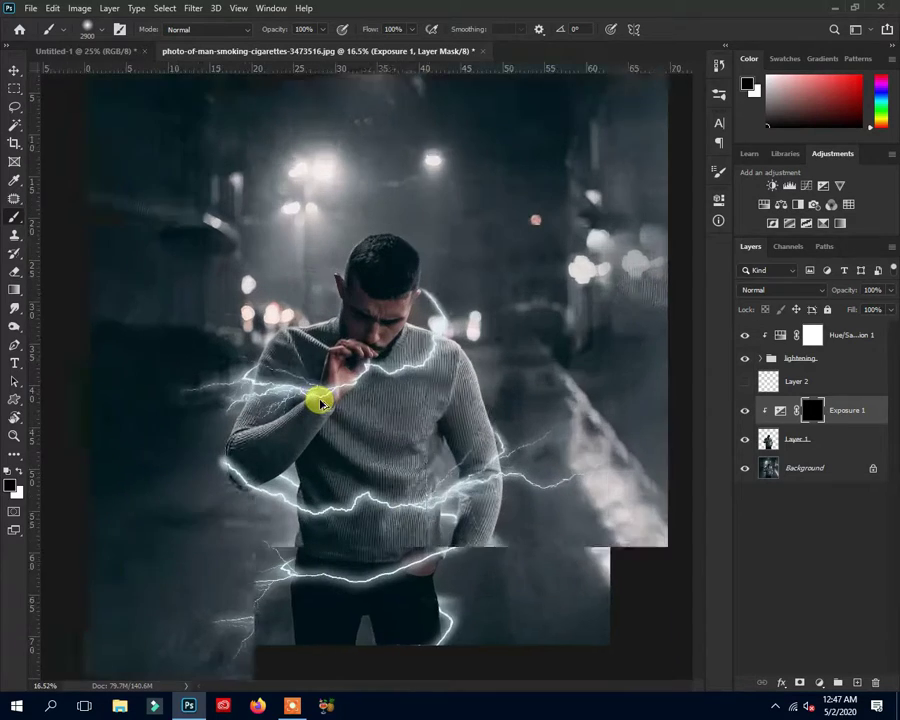
{"action": "scroll", "coordinate": [316, 396], "scroll_direction": "up", "scroll_amount": 3}
{"action": "key", "text": "bracketleft"}
{"action": "key", "text": "bracketleft"}
{"action": "key", "text": "bracketleft"}
{"action": "key", "text": "bracketleft"}
{"action": "key", "text": "bracketleft"}
{"action": "key", "text": "bracketleft"}
{"action": "key", "text": "bracketleft"}
{"action": "key", "text": "bracketleft"}
{"action": "key", "text": "bracketleft"}
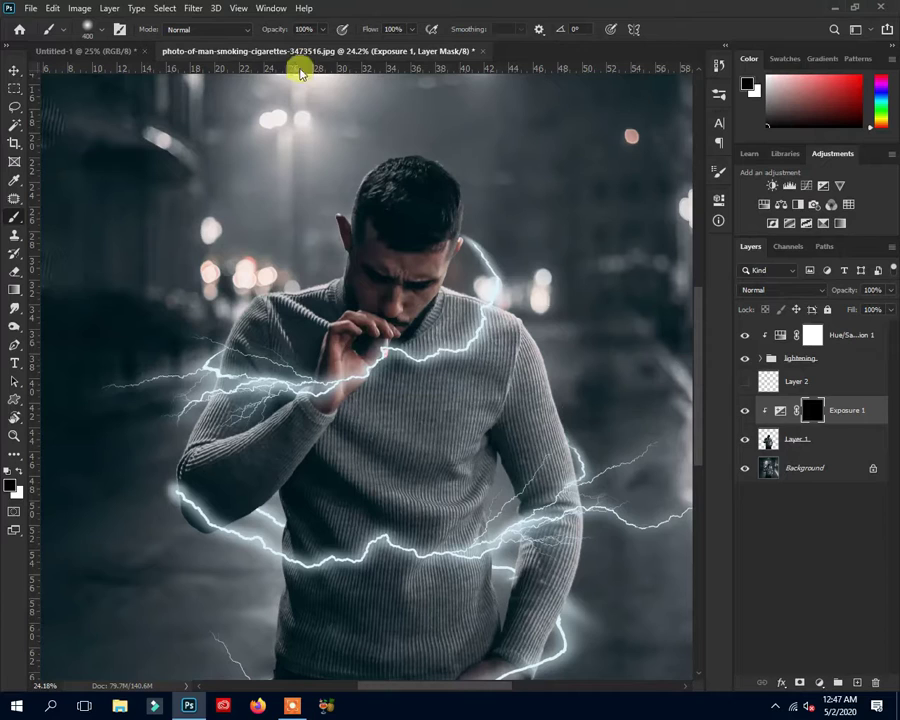
{"action": "left_click", "coordinate": [272, 45]}
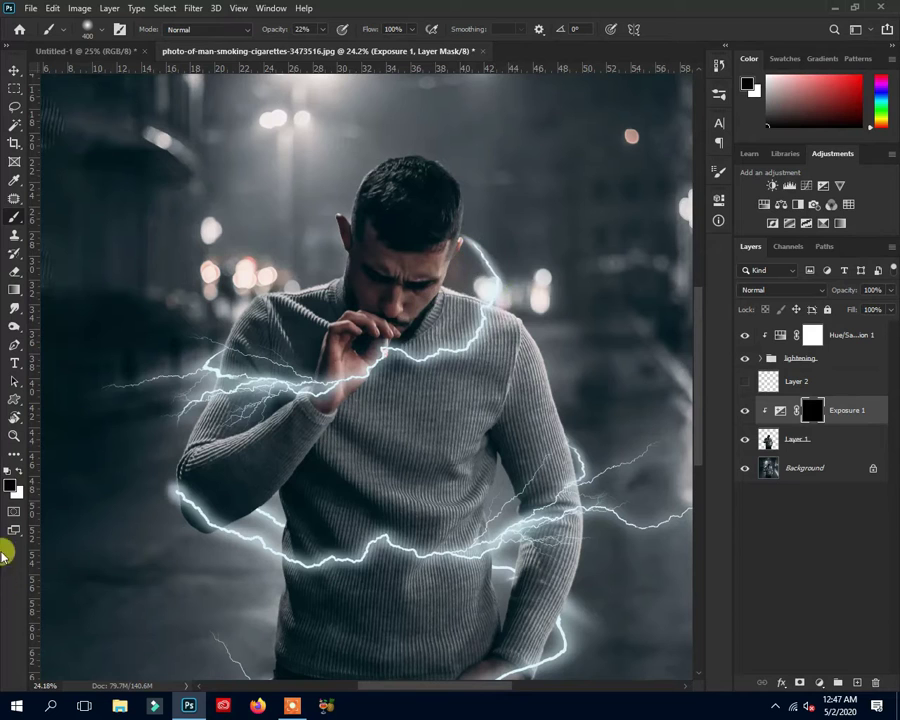
{"action": "left_click", "coordinate": [18, 471]}
Step: Paint the mask to brighten the mouth, neck, hand, both arms and torso
{"action": "left_click_drag", "start_coordinate": [495, 340], "coordinate": [383, 355]}
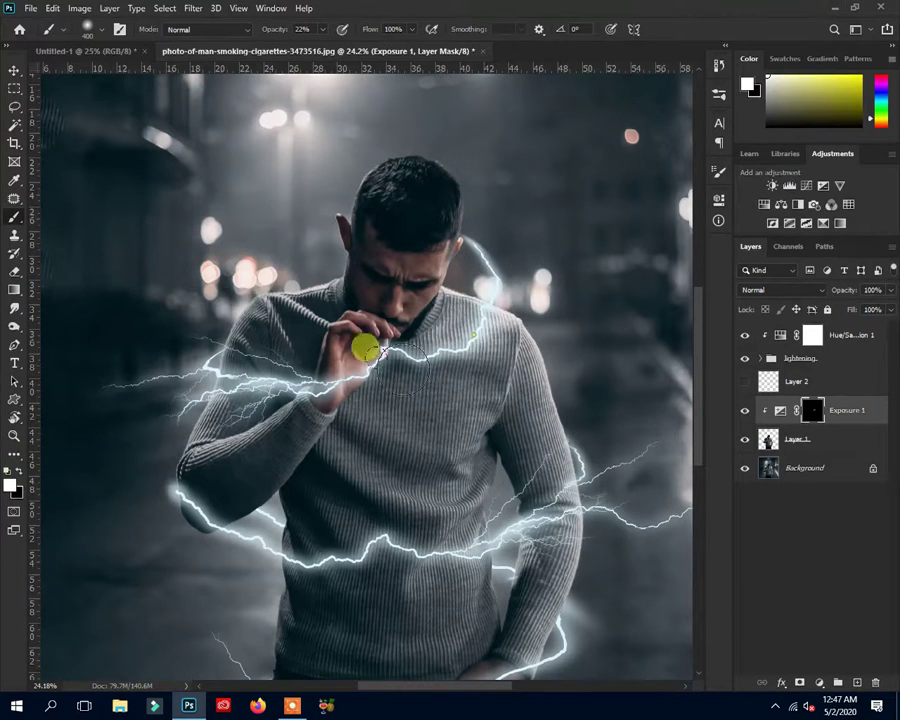
{"action": "left_click_drag", "start_coordinate": [460, 330], "coordinate": [320, 378]}
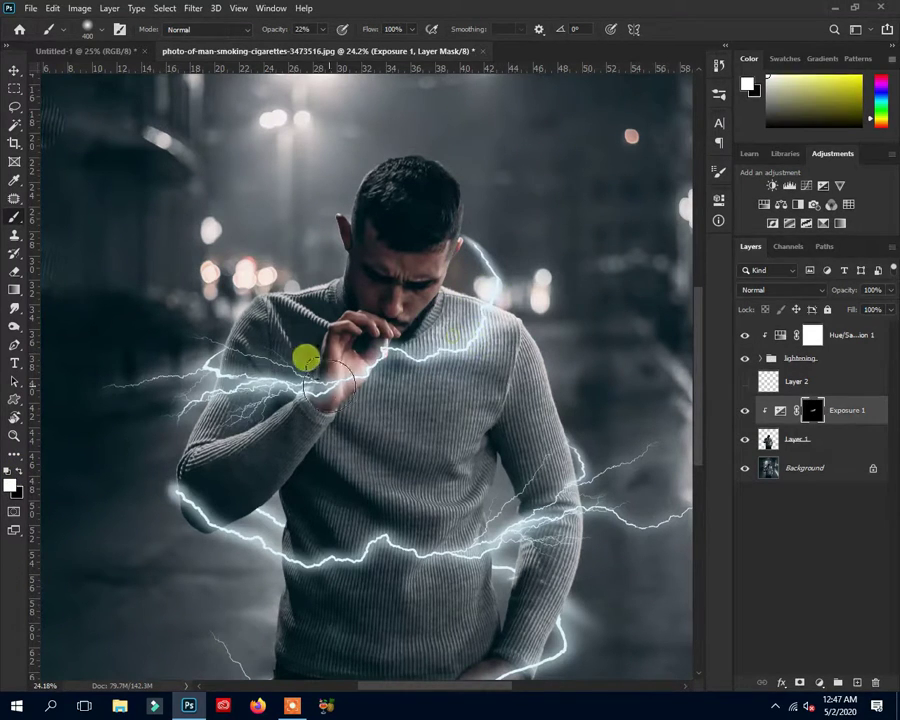
{"action": "left_click_drag", "start_coordinate": [188, 354], "coordinate": [250, 376]}
{"action": "left_click_drag", "start_coordinate": [484, 302], "coordinate": [318, 379]}
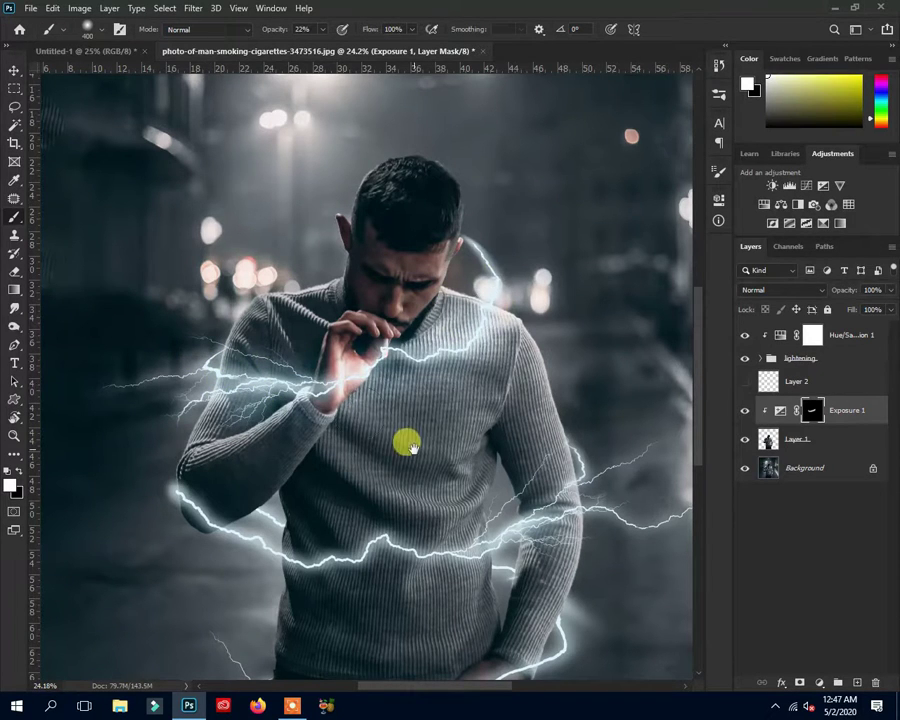
{"action": "left_click_drag", "start_coordinate": [410, 445], "coordinate": [363, 381]}
{"action": "mouse_move", "coordinate": [480, 366]}
{"action": "left_mouse_down"}
{"action": "mouse_move", "coordinate": [213, 447]}
{"action": "mouse_move", "coordinate": [147, 425]}
{"action": "mouse_move", "coordinate": [110, 392]}
{"action": "mouse_move", "coordinate": [376, 533]}
{"action": "mouse_move", "coordinate": [370, 415]}
{"action": "mouse_move", "coordinate": [374, 460]}
{"action": "mouse_move", "coordinate": [508, 404]}
{"action": "left_mouse_up"}
Step: Add faint brightening to further areas along the lightning
{"action": "key", "text": "ctrl+r"}
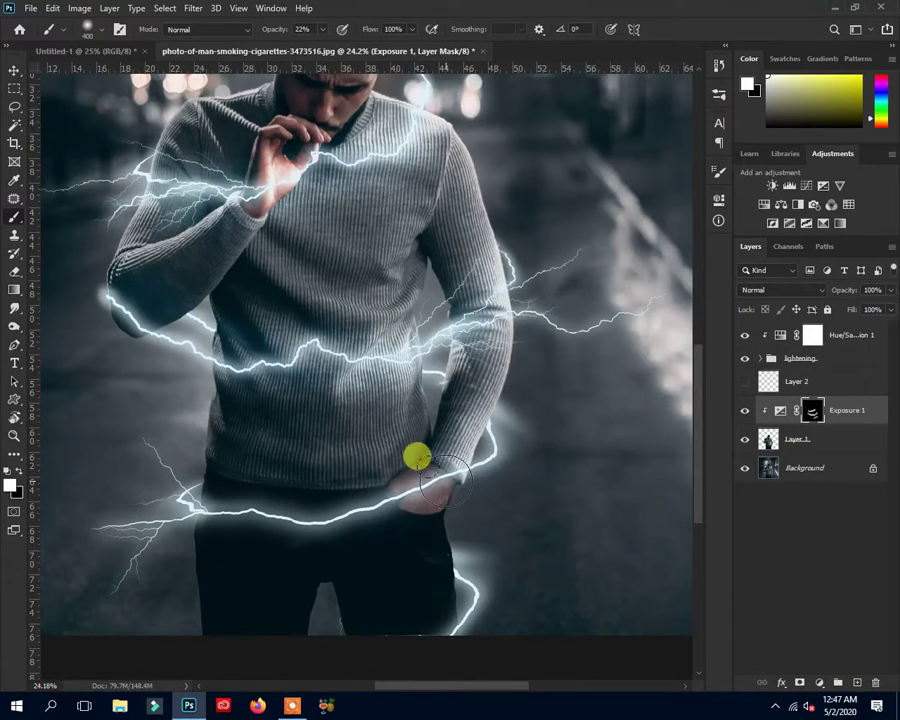
{"action": "scroll", "coordinate": [374, 488], "scroll_direction": "down", "scroll_amount": 3}
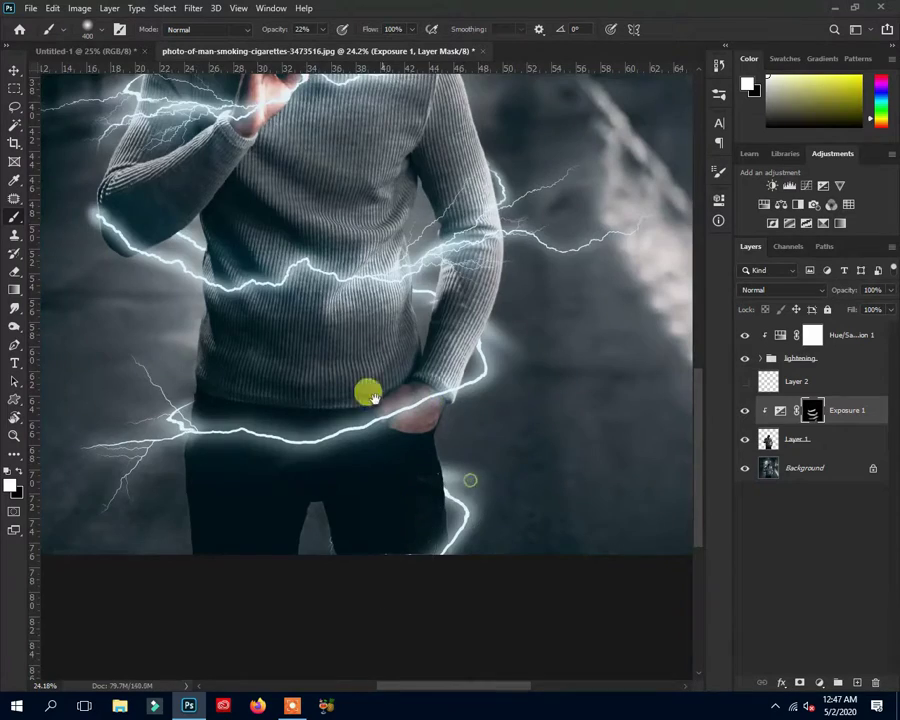
{"action": "scroll", "coordinate": [371, 398], "scroll_direction": "up", "scroll_amount": 7}
{"action": "scroll", "coordinate": [211, 402], "scroll_direction": "up", "scroll_amount": 3}
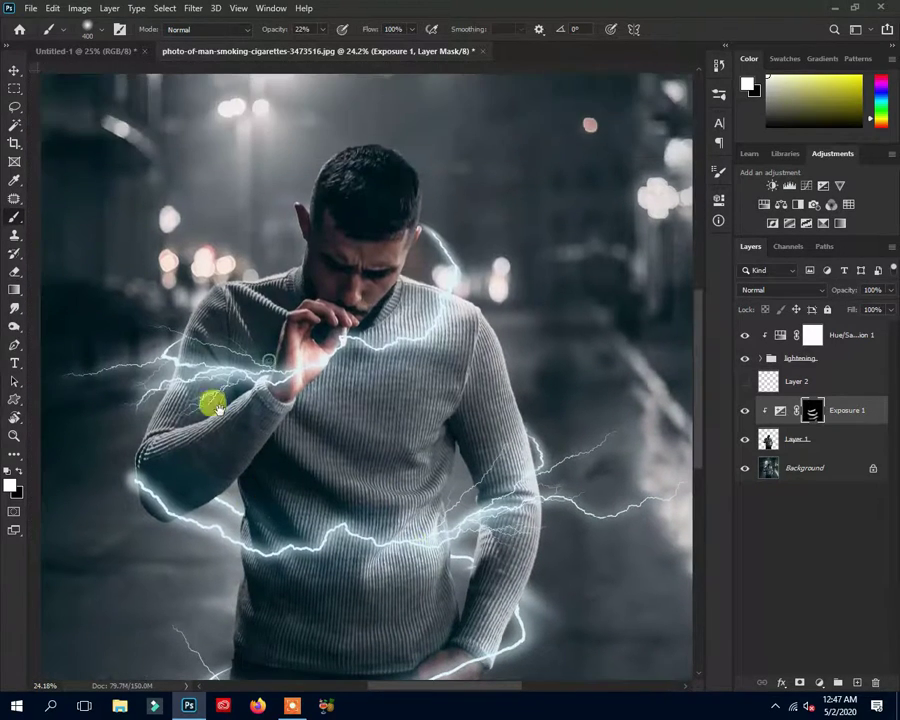
{"action": "scroll", "coordinate": [356, 400], "scroll_direction": "down", "scroll_amount": 3}
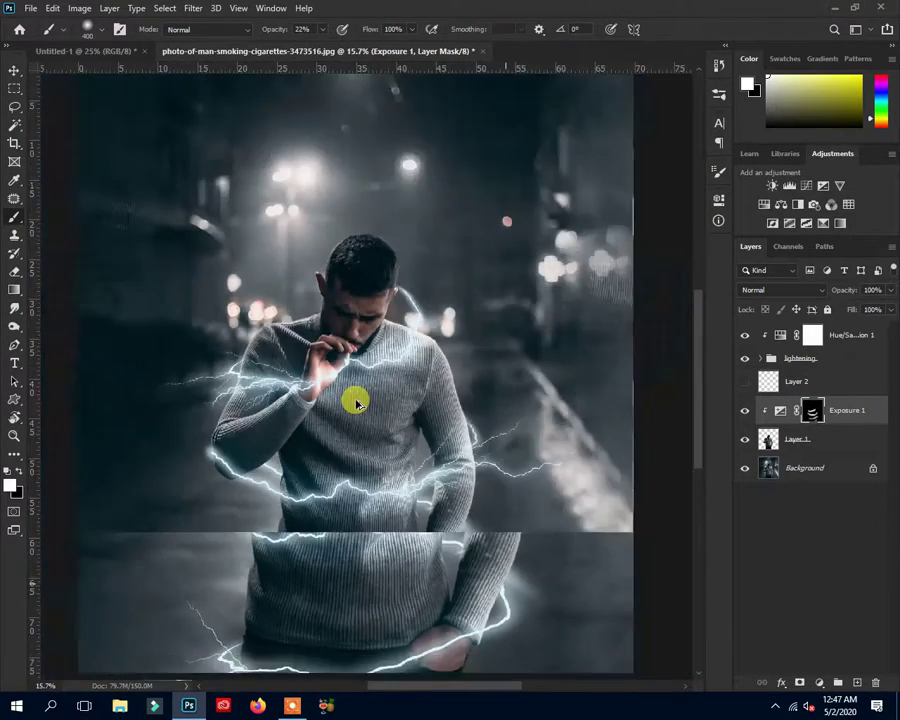
{"action": "scroll", "coordinate": [354, 398], "scroll_direction": "down", "scroll_amount": 2}
{"action": "scroll", "coordinate": [353, 398], "scroll_direction": "up", "scroll_amount": 1}
{"action": "scroll", "coordinate": [355, 400], "scroll_direction": "up", "scroll_amount": 1}
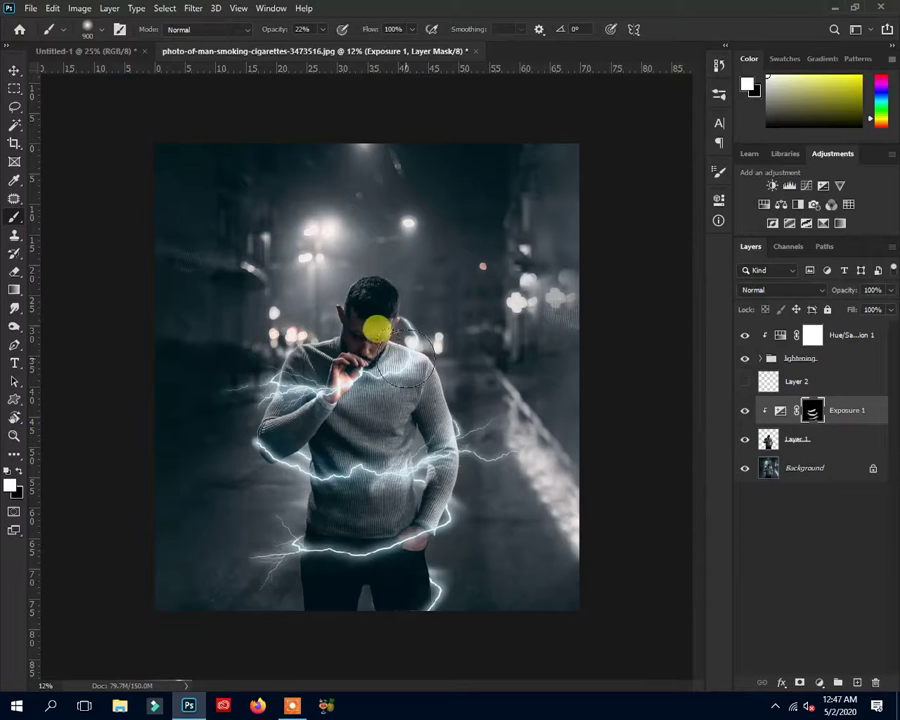
{"action": "left_click_drag", "start_coordinate": [210, 356], "coordinate": [228, 440]}
{"action": "left_click_drag", "start_coordinate": [221, 526], "coordinate": [382, 544]}
{"action": "scroll", "coordinate": [382, 514], "scroll_direction": "down", "scroll_amount": 1}
{"action": "scroll", "coordinate": [368, 437], "scroll_direction": "up", "scroll_amount": 1}
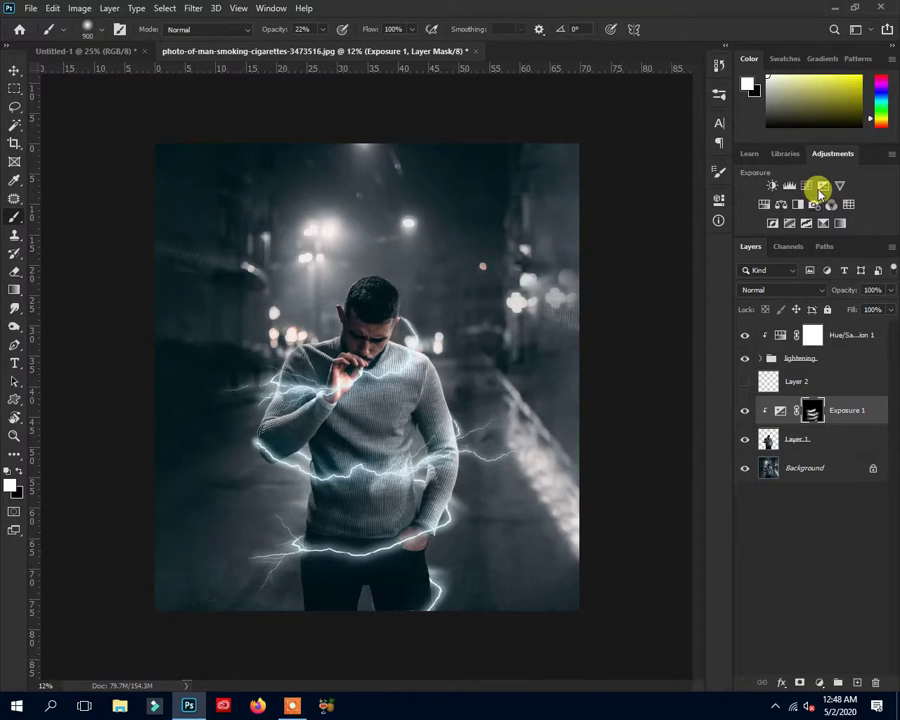
Step: Add an Exposure 2 adjustment below Exposure 1, adjust its exposure and invert its mask
{"action": "left_click", "coordinate": [823, 188]}
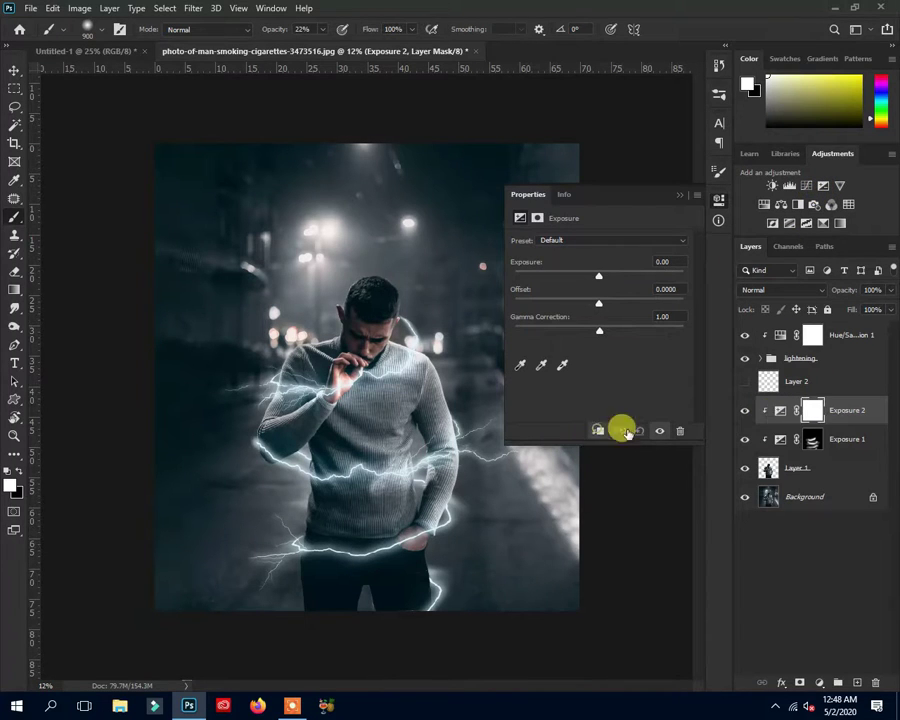
{"action": "left_click_drag", "start_coordinate": [845, 420], "coordinate": [845, 448]}
{"action": "mouse_move", "coordinate": [599, 279]}
{"action": "left_mouse_down"}
{"action": "mouse_move", "coordinate": [570, 279]}
{"action": "mouse_move", "coordinate": [586, 280]}
{"action": "left_mouse_up"}
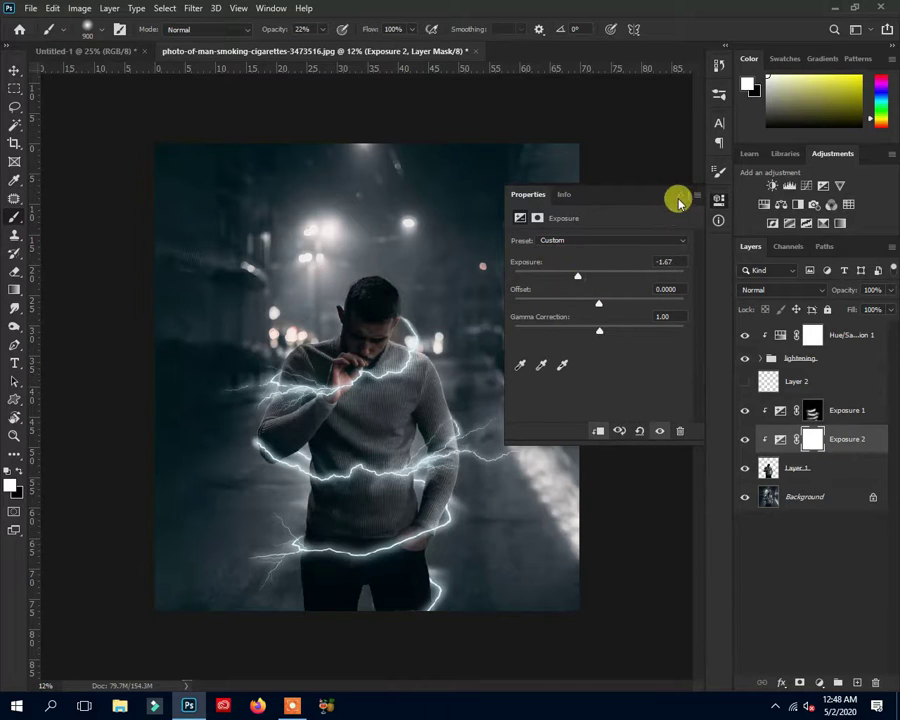
{"action": "left_click", "coordinate": [678, 200]}
{"action": "key", "text": "ctrl+i"}
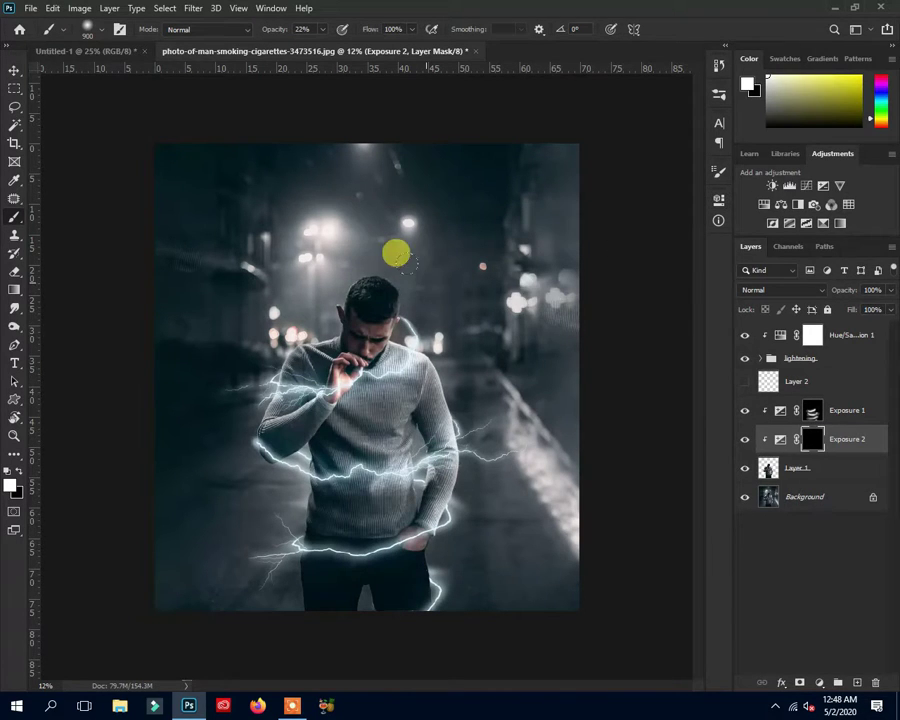
Step: Paint in more lightning glow left of the man's raised arm
{"action": "scroll", "coordinate": [350, 383], "scroll_direction": "up", "scroll_amount": 1}
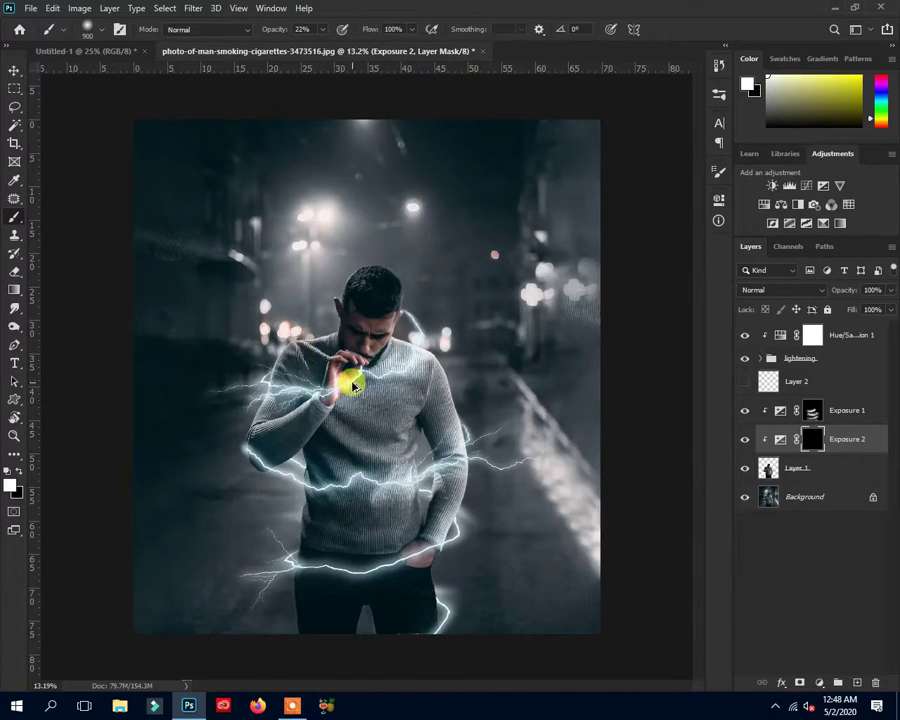
{"action": "scroll", "coordinate": [352, 383], "scroll_direction": "up", "scroll_amount": 3}
{"action": "scroll", "coordinate": [352, 383], "scroll_direction": "up", "scroll_amount": 2}
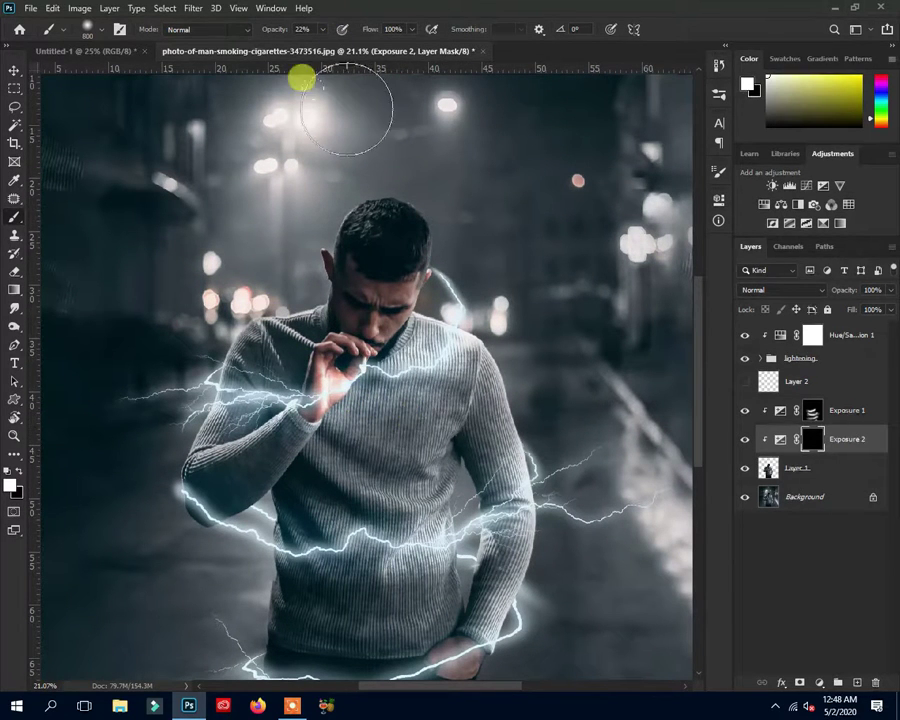
{"action": "left_click_drag", "start_coordinate": [97, 376], "coordinate": [156, 394]}
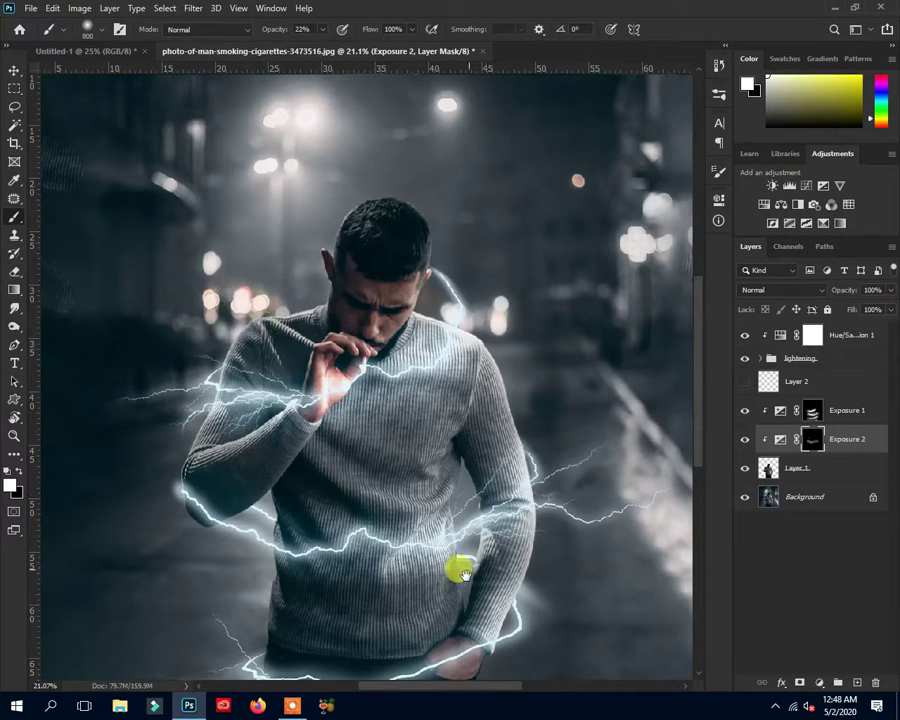
{"action": "scroll", "coordinate": [400, 500], "scroll_direction": "down", "scroll_amount": 3}
{"action": "scroll", "coordinate": [270, 510], "scroll_direction": "down", "scroll_amount": 2}
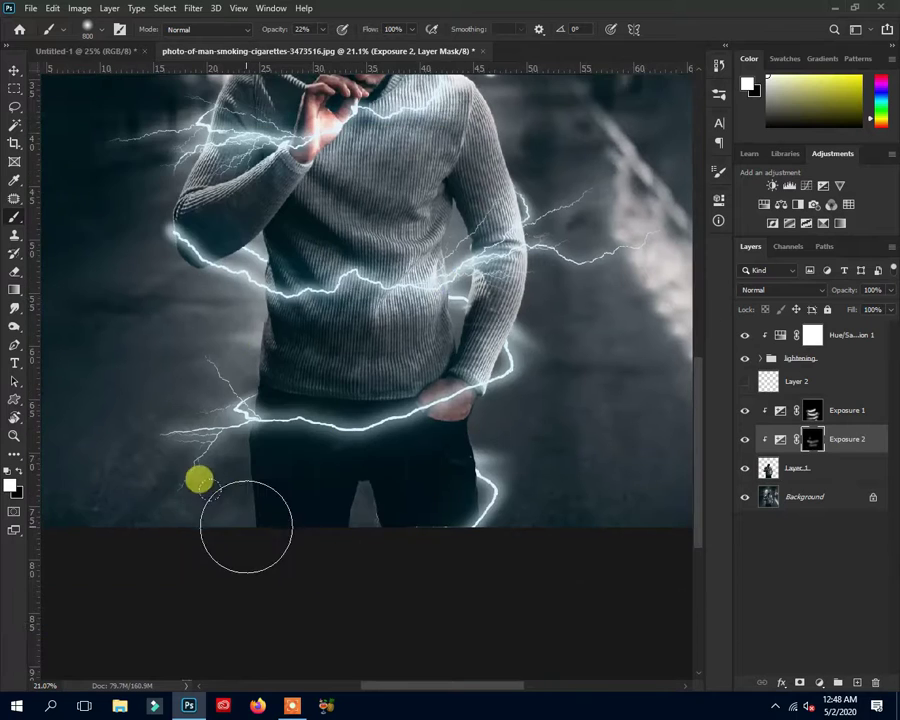
{"action": "scroll", "coordinate": [490, 450], "scroll_direction": "down", "scroll_amount": 3}
{"action": "scroll", "coordinate": [450, 455], "scroll_direction": "up", "scroll_amount": 1}
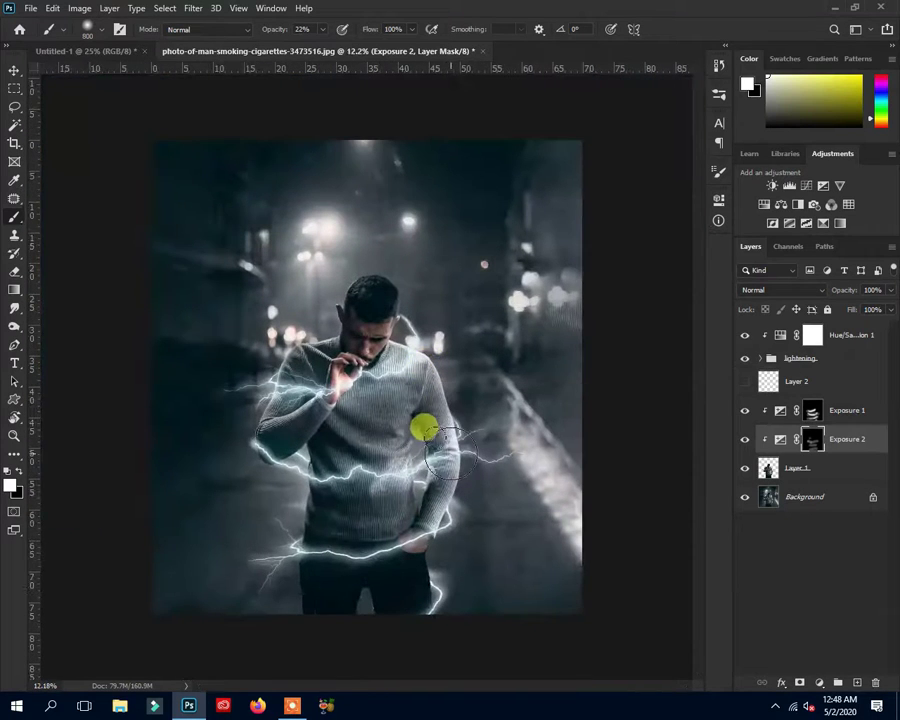
Step: Brighten the lightning on the upper arm and hip, comparing with Exposure 1 toggled
{"action": "left_click_drag", "start_coordinate": [384, 426], "coordinate": [440, 390]}
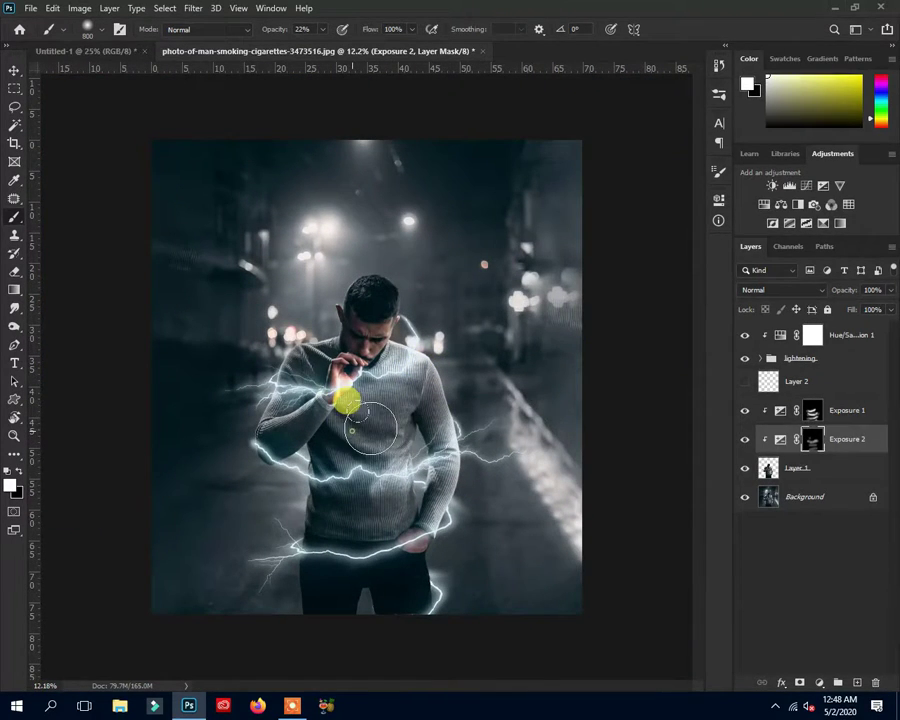
{"action": "left_click_drag", "start_coordinate": [460, 485], "coordinate": [652, 425]}
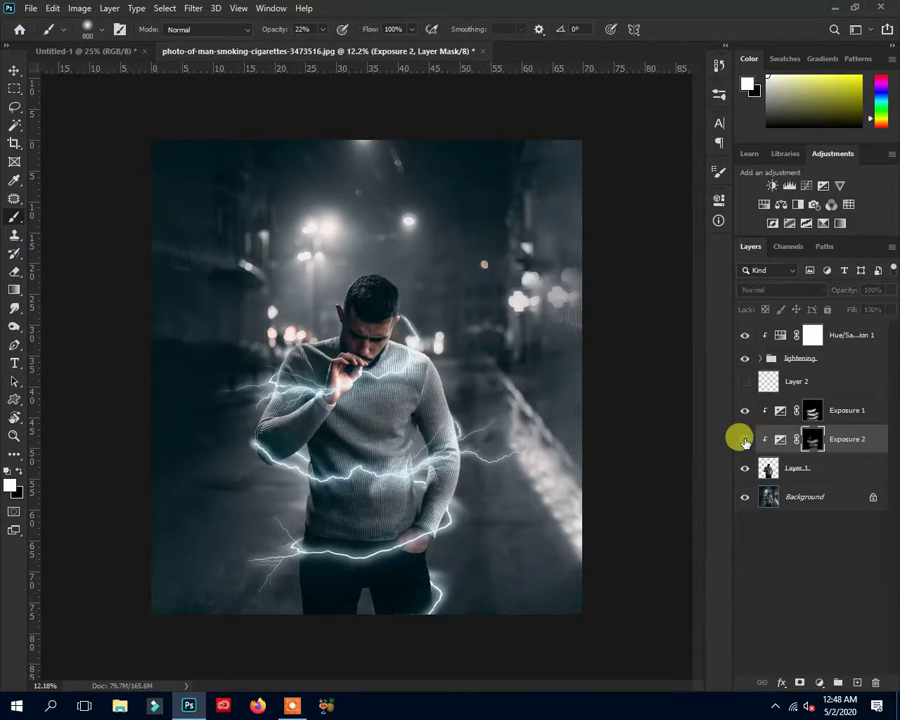
{"action": "scroll", "coordinate": [495, 345], "scroll_direction": "down", "scroll_amount": 1}
{"action": "scroll", "coordinate": [495, 345], "scroll_direction": "up", "scroll_amount": 1}
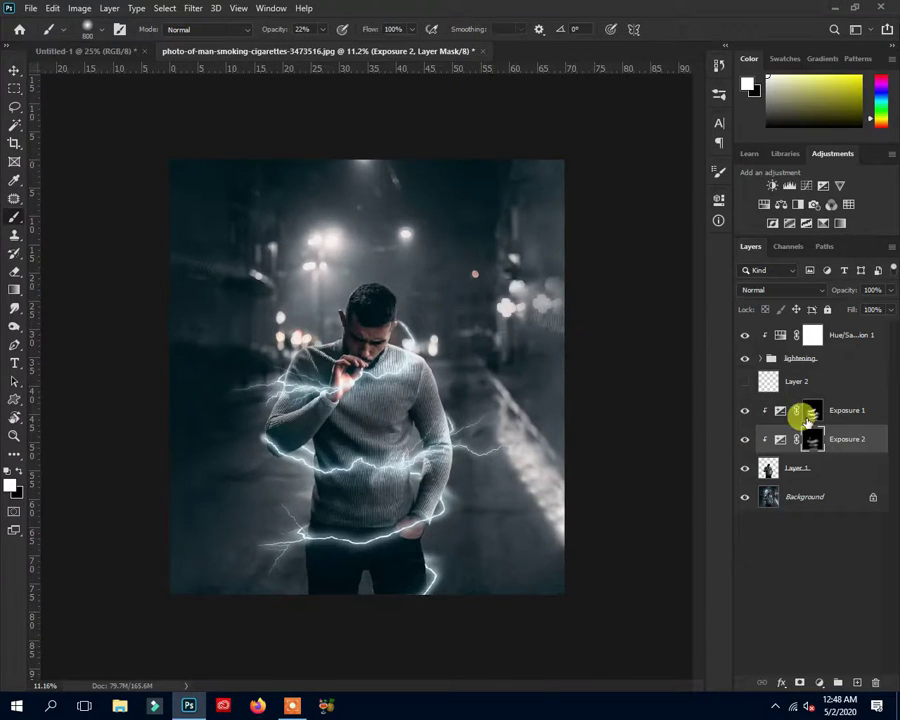
{"action": "left_click", "coordinate": [745, 412]}
{"action": "left_click", "coordinate": [745, 412]}
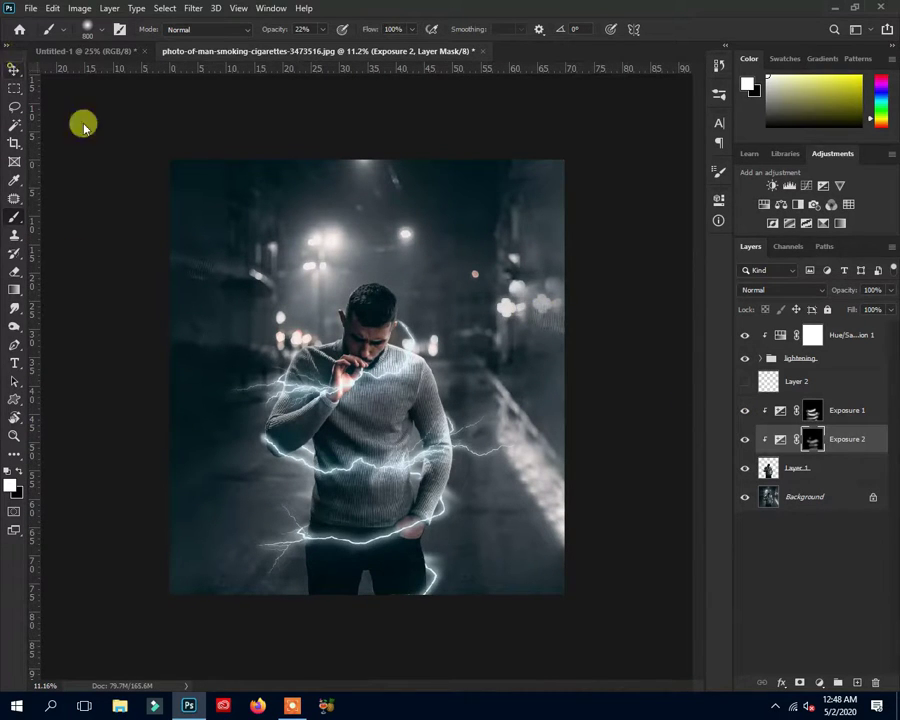
Step: Add a Color Balance layer clipped above Exposure 1, with Midtones Cyan/Red set to -36
{"action": "key", "text": "v"}
{"action": "left_click", "coordinate": [842, 334]}
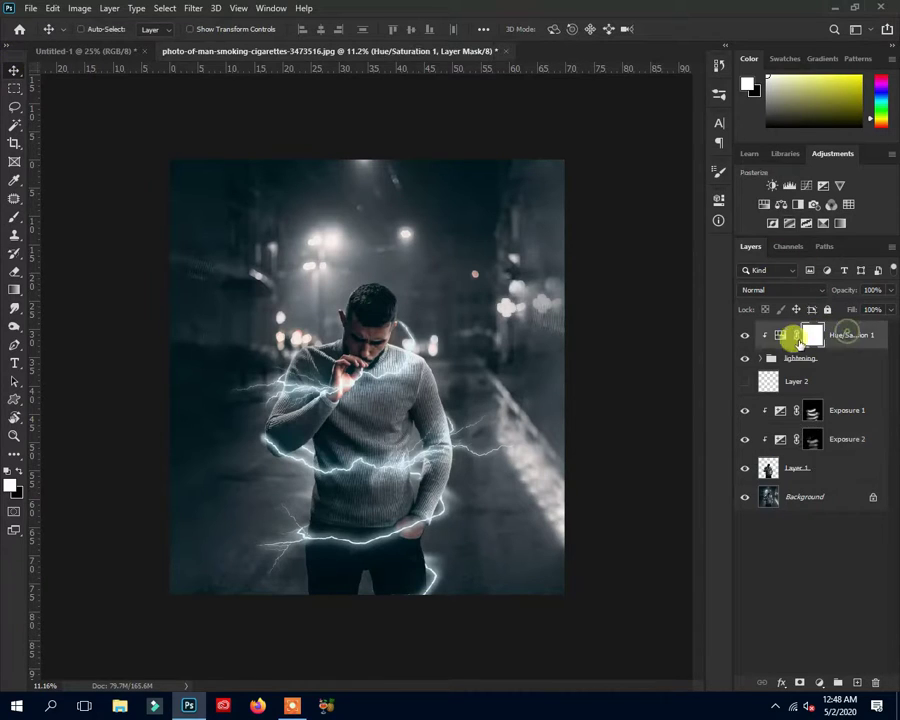
{"action": "left_click", "coordinate": [852, 414]}
{"action": "left_click", "coordinate": [786, 205]}
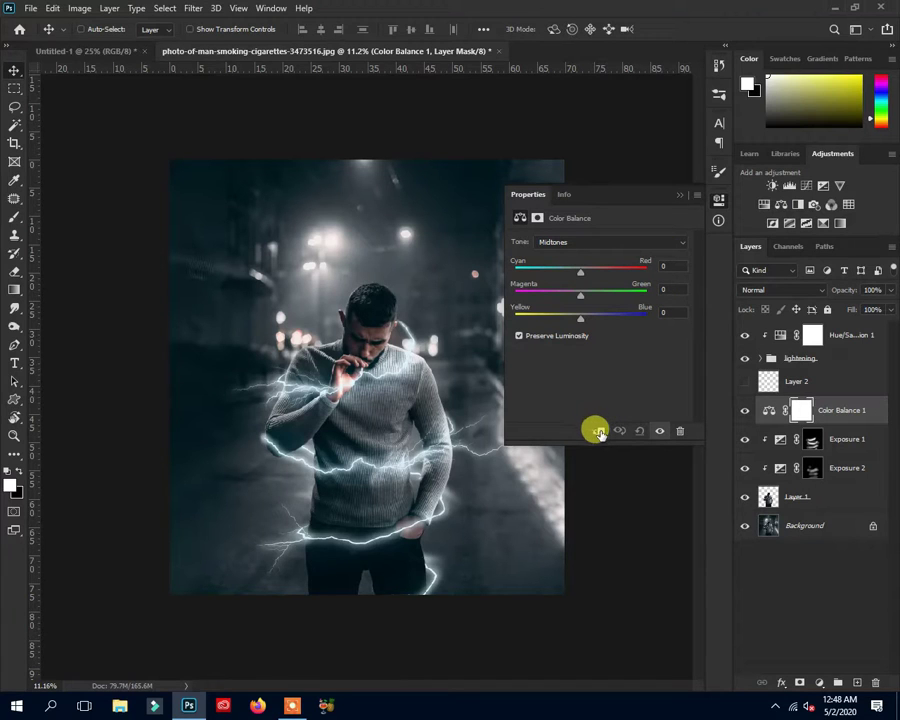
{"action": "left_click", "coordinate": [598, 432]}
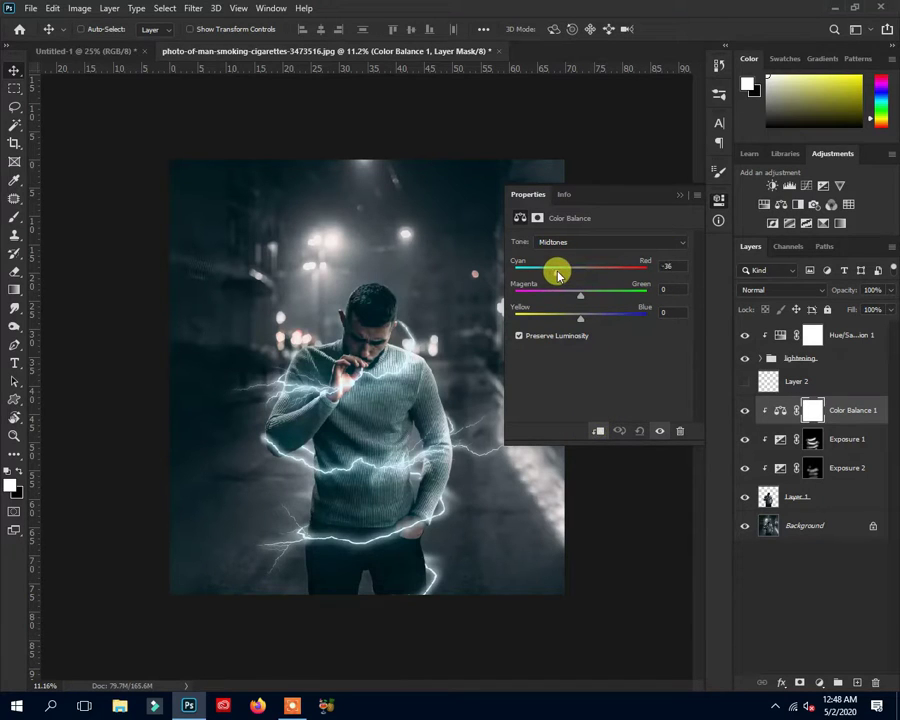
{"action": "left_click", "coordinate": [680, 195]}
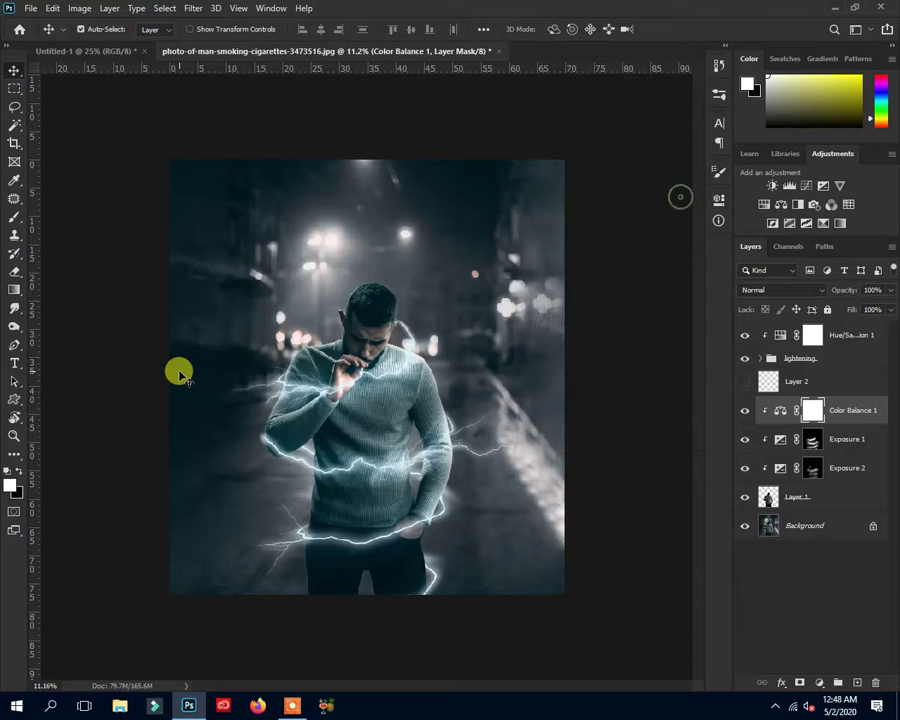
Step: Paint the Color Balance mask so the cyan tint shows only on lightning-lit areas
{"action": "key", "text": "b"}
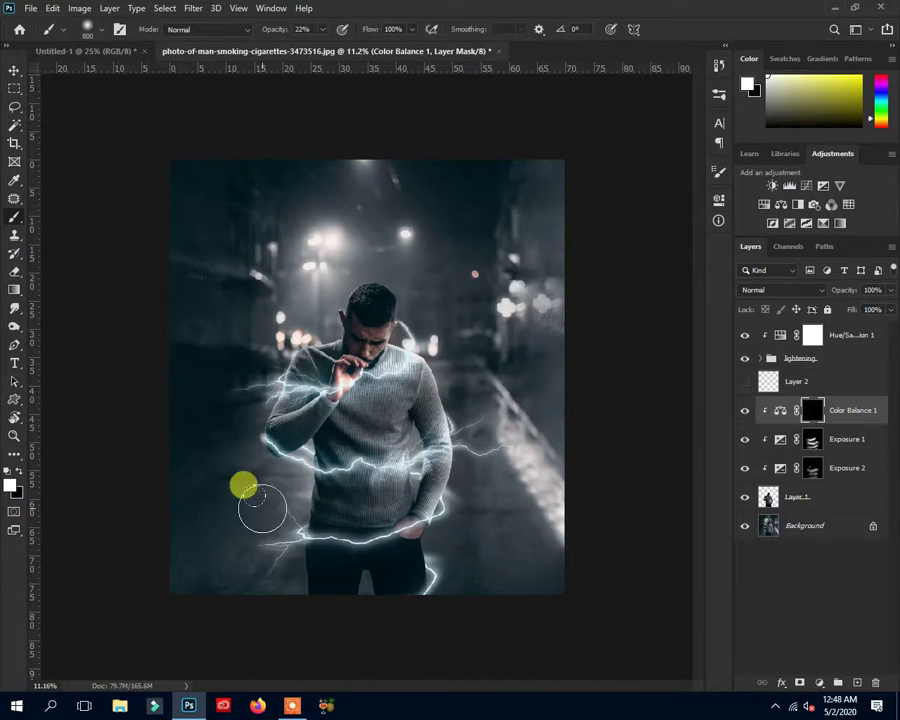
{"action": "scroll", "coordinate": [296, 454], "scroll_direction": "up", "scroll_amount": 4}
{"action": "scroll", "coordinate": [307, 363], "scroll_direction": "up", "scroll_amount": 1}
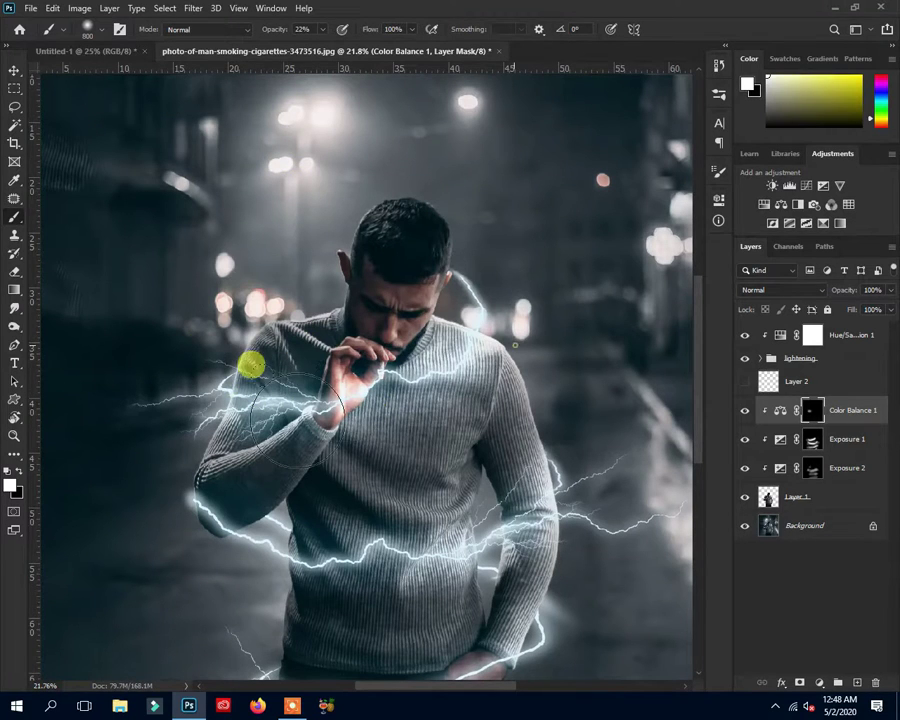
{"action": "scroll", "coordinate": [193, 433], "scroll_direction": "down", "scroll_amount": 3}
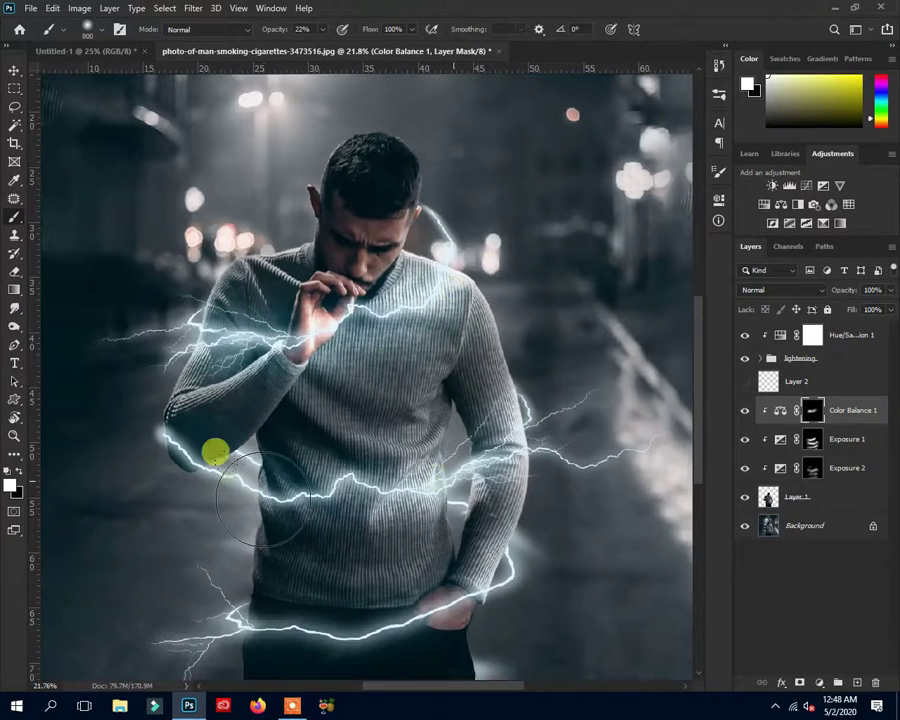
{"action": "scroll", "coordinate": [360, 414], "scroll_direction": "down", "scroll_amount": 5}
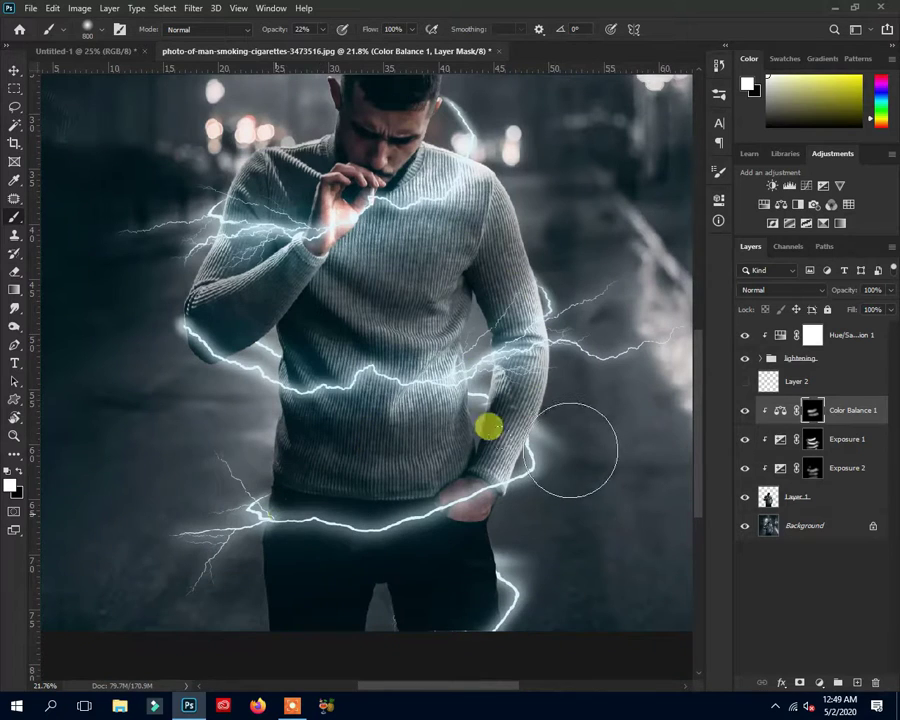
{"action": "scroll", "coordinate": [483, 493], "scroll_direction": "down", "scroll_amount": 5}
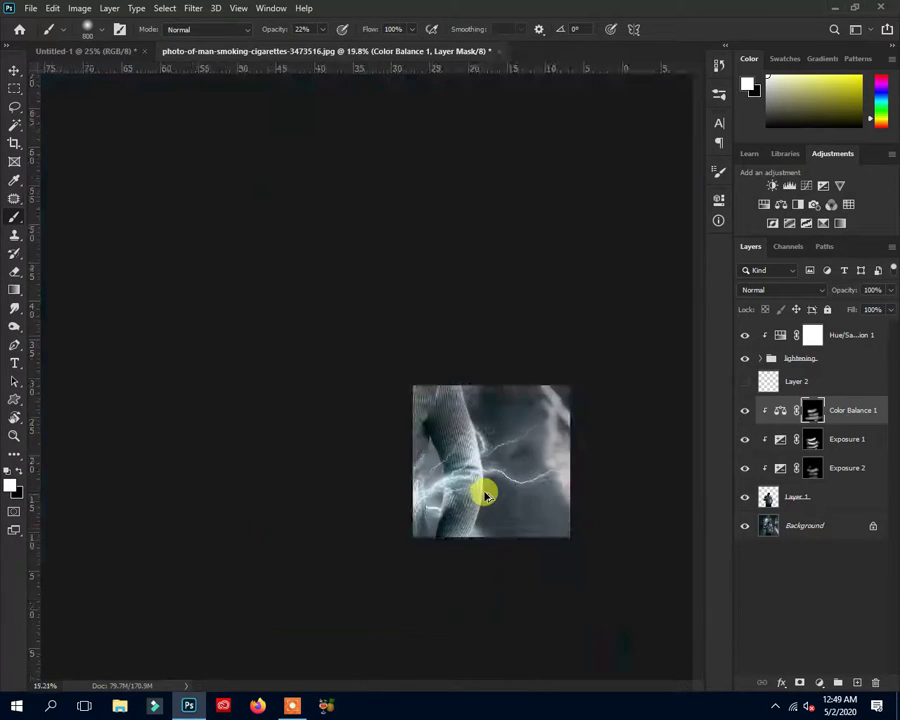
{"action": "scroll", "coordinate": [483, 493], "scroll_direction": "up", "scroll_amount": 3}
{"action": "scroll", "coordinate": [484, 494], "scroll_direction": "up", "scroll_amount": 1}
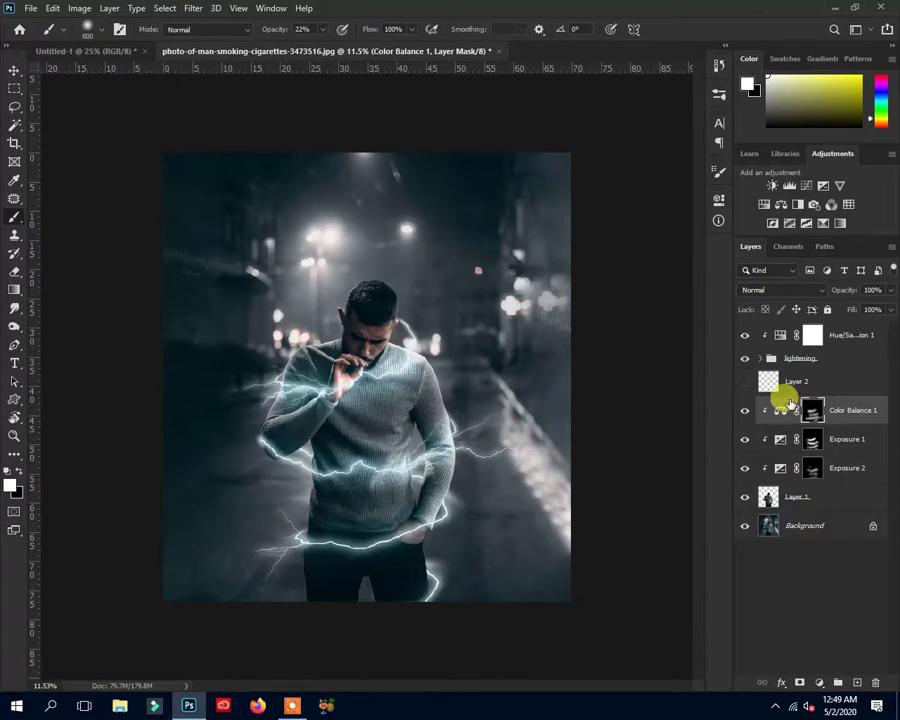
Step: Add a strongly brightening Exposure 3 layer above Color Balance 1, with its mask inverted
{"action": "left_click", "coordinate": [848, 340]}
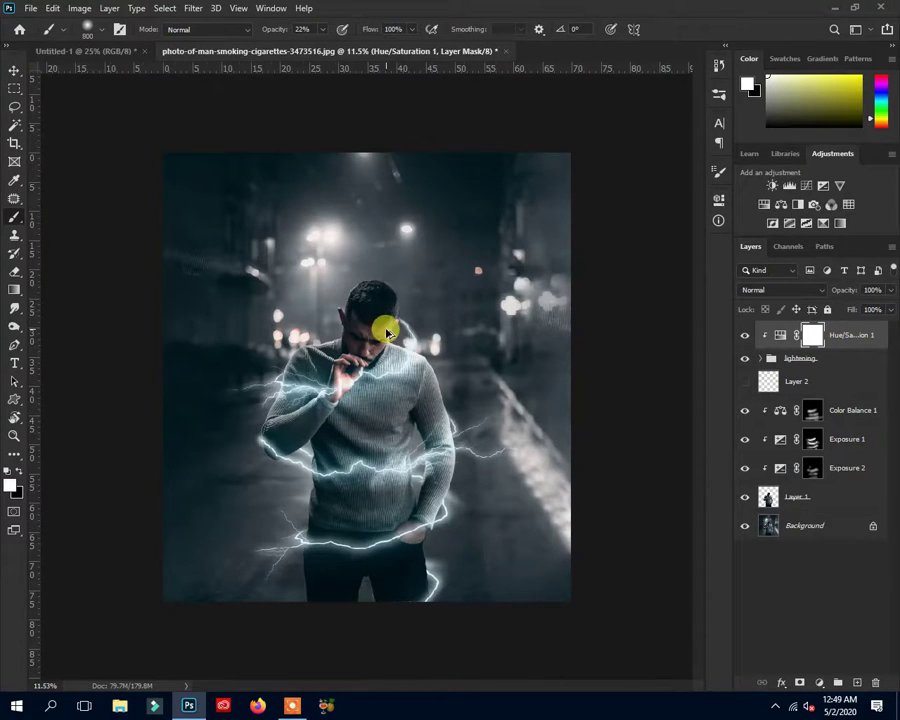
{"action": "scroll", "coordinate": [384, 330], "scroll_direction": "up", "scroll_amount": 2}
{"action": "scroll", "coordinate": [388, 333], "scroll_direction": "up", "scroll_amount": 3}
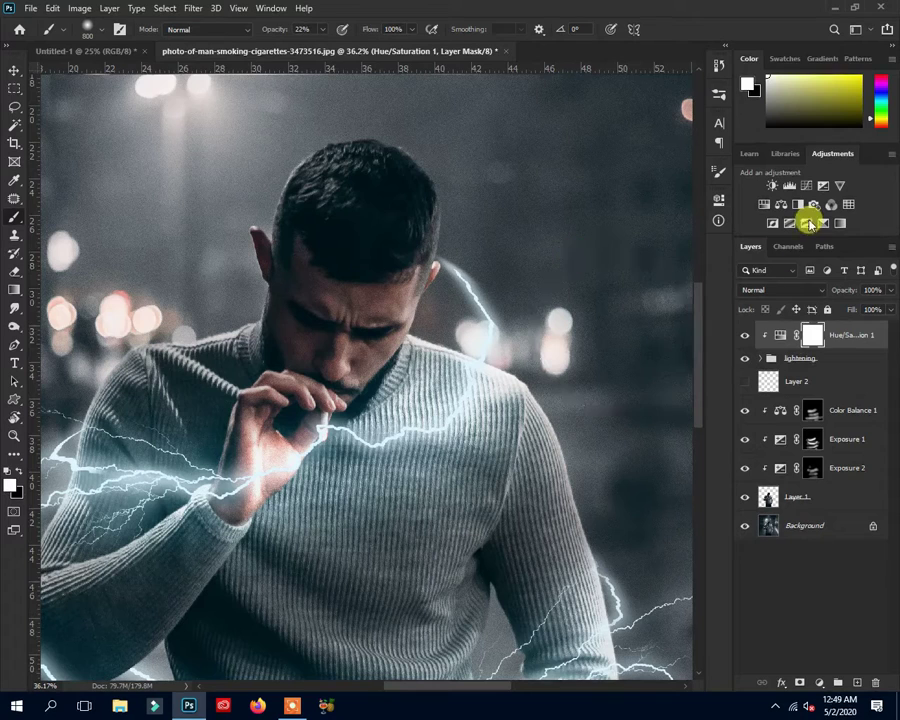
{"action": "left_click", "coordinate": [818, 403]}
{"action": "left_click", "coordinate": [822, 185]}
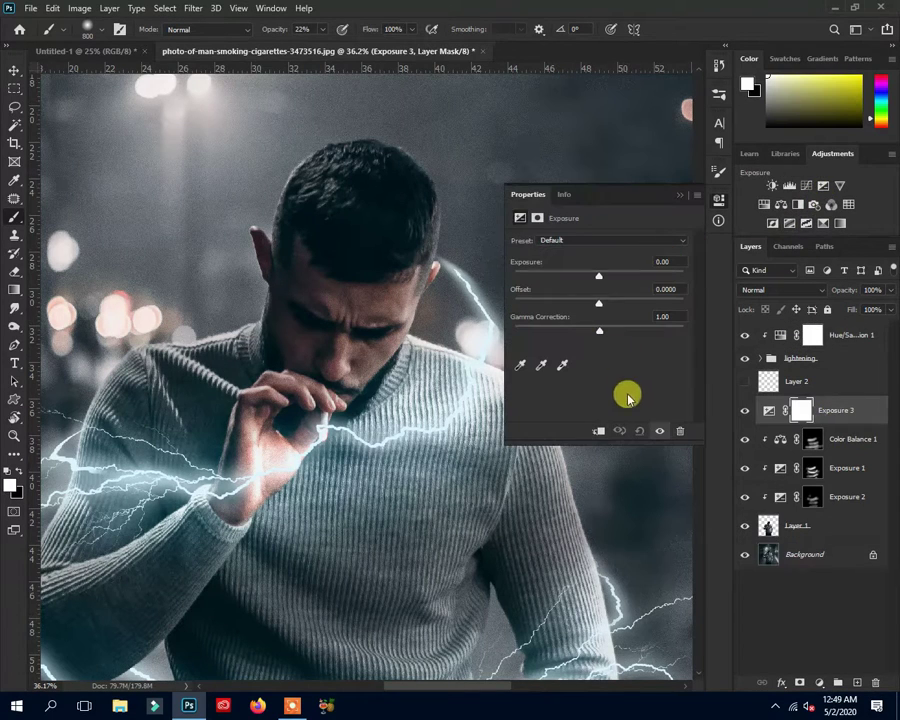
{"action": "left_click_drag", "start_coordinate": [597, 276], "coordinate": [635, 278]}
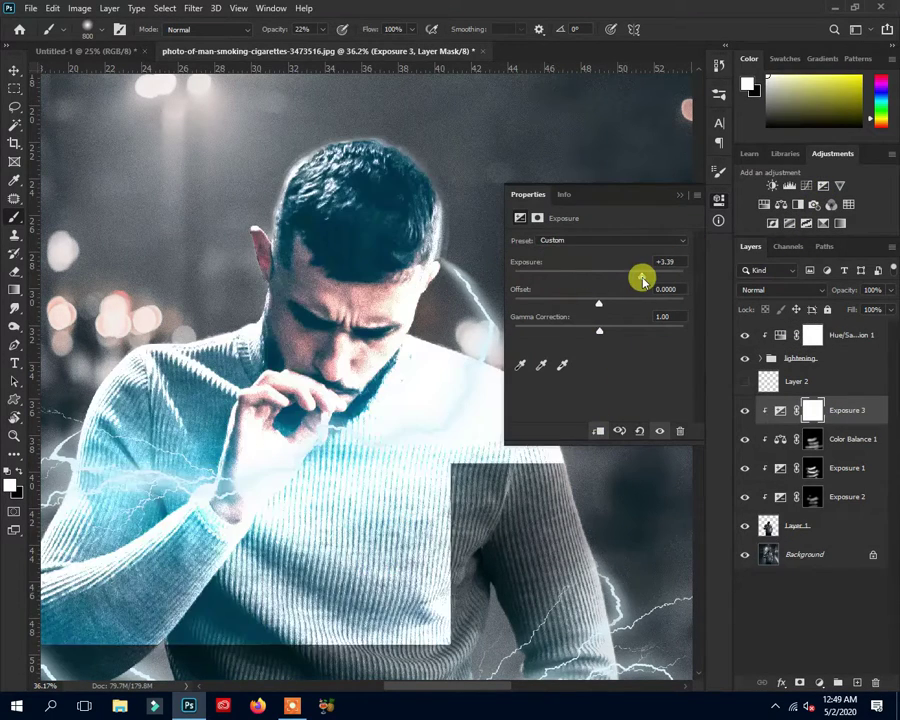
{"action": "left_click", "coordinate": [680, 194]}
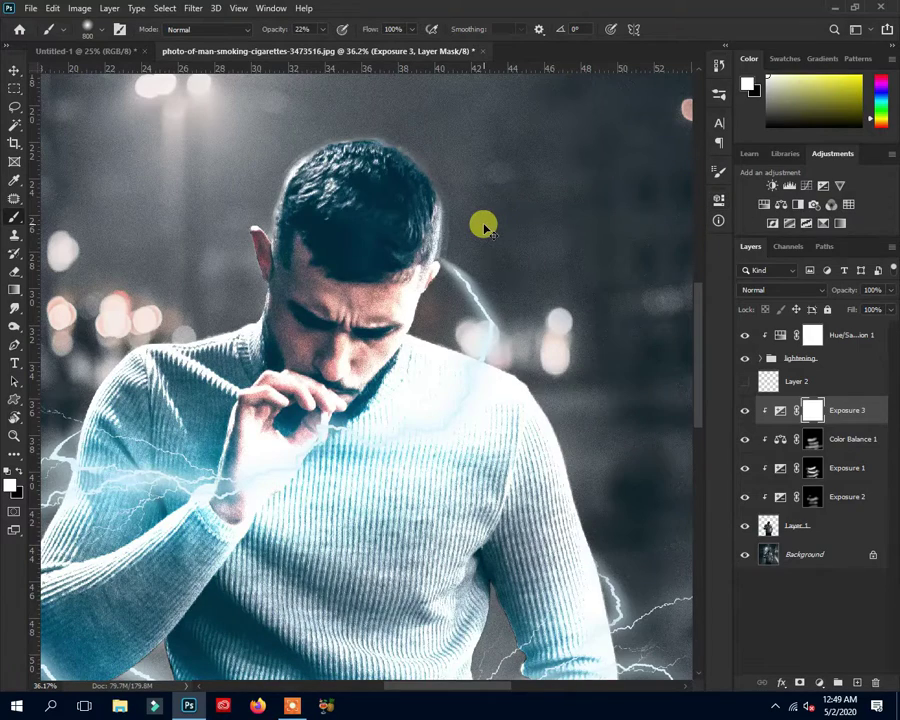
{"action": "key", "text": "ctrl+i"}
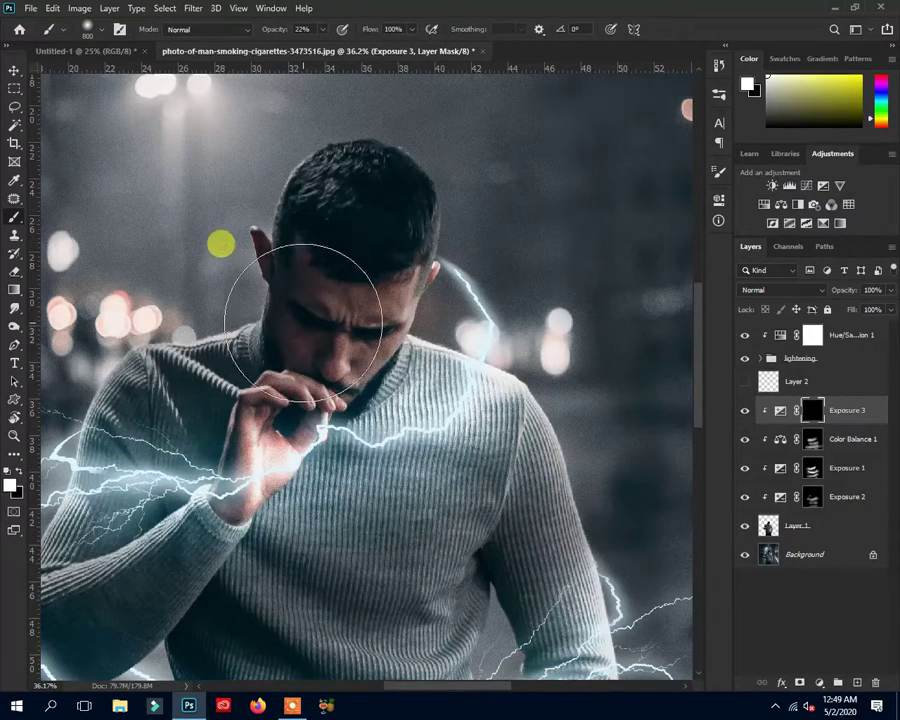
Step: Paint the Exposure 3 mask to brighten the man's face and cigarette fingers
{"action": "left_click_drag", "start_coordinate": [290, 268], "coordinate": [303, 309]}
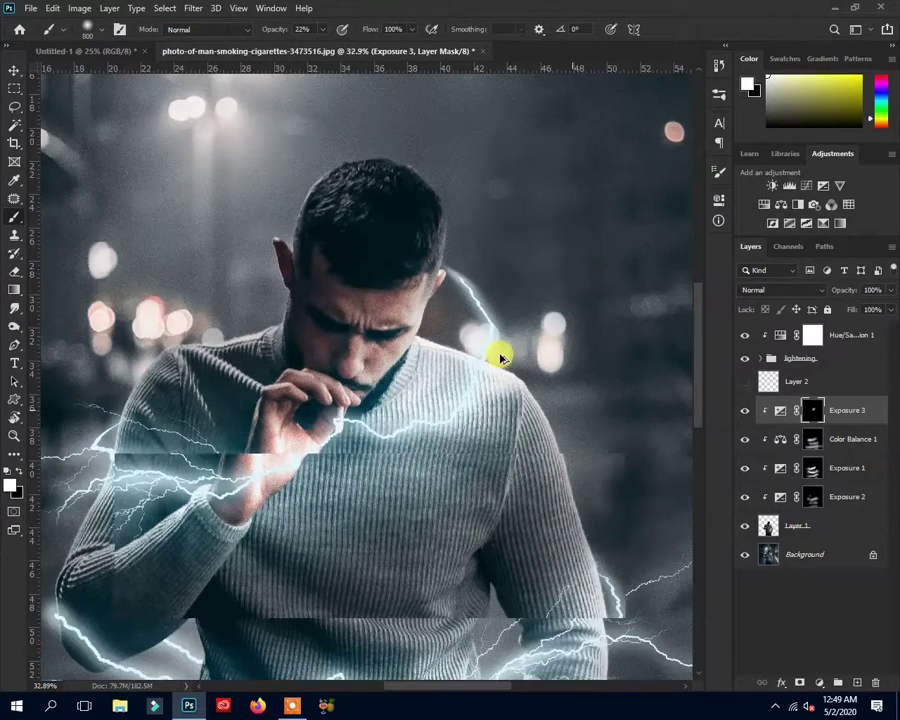
{"action": "scroll", "coordinate": [494, 352], "scroll_direction": "down", "scroll_amount": 3}
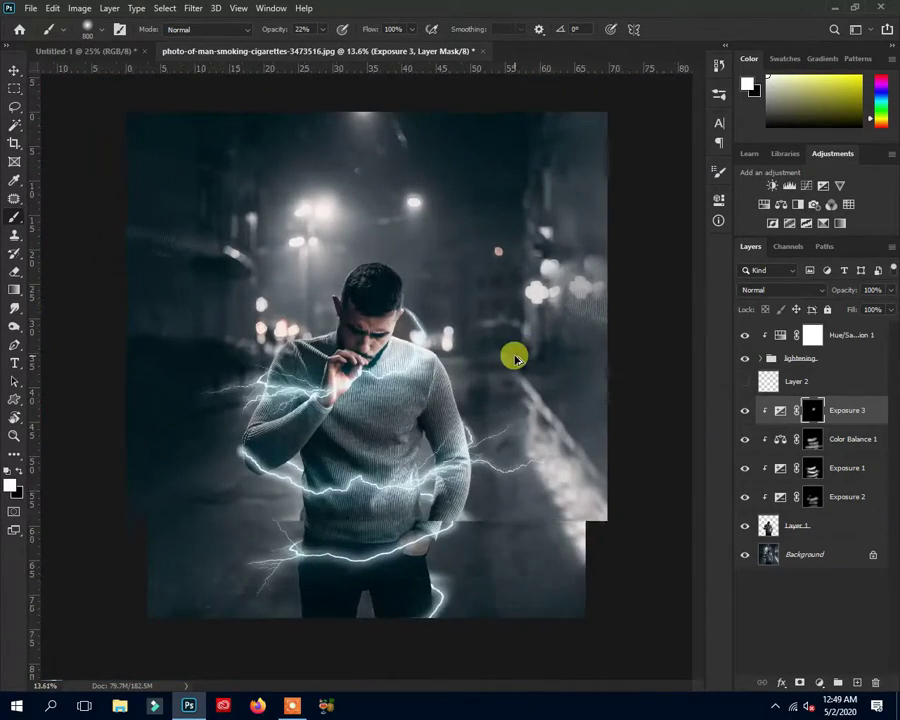
{"action": "scroll", "coordinate": [312, 398], "scroll_direction": "up", "scroll_amount": 3}
{"action": "scroll", "coordinate": [297, 391], "scroll_direction": "up", "scroll_amount": 2}
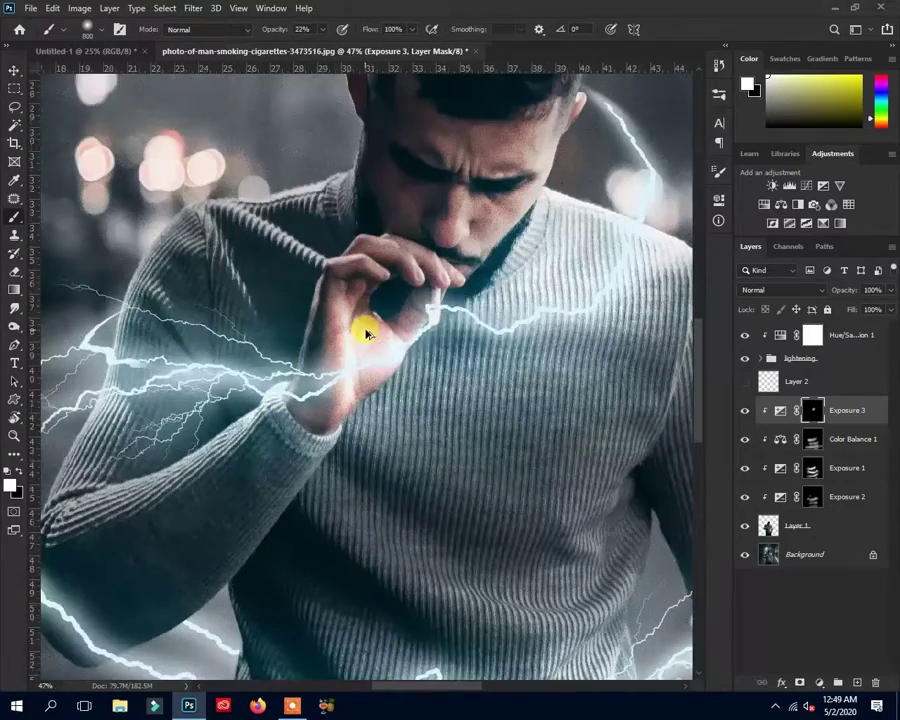
{"action": "scroll", "coordinate": [366, 326], "scroll_direction": "up", "scroll_amount": 2}
{"action": "key", "text": "bracketleft"}
{"action": "key", "text": "bracketleft"}
{"action": "key", "text": "bracketleft"}
{"action": "key", "text": "bracketleft"}
{"action": "key", "text": "bracketleft"}
{"action": "key", "text": "bracketleft"}
{"action": "key", "text": "bracketleft"}
{"action": "key", "text": "bracketleft"}
{"action": "key", "text": "bracketleft"}
{"action": "left_click_drag", "start_coordinate": [405, 240], "coordinate": [350, 252]}
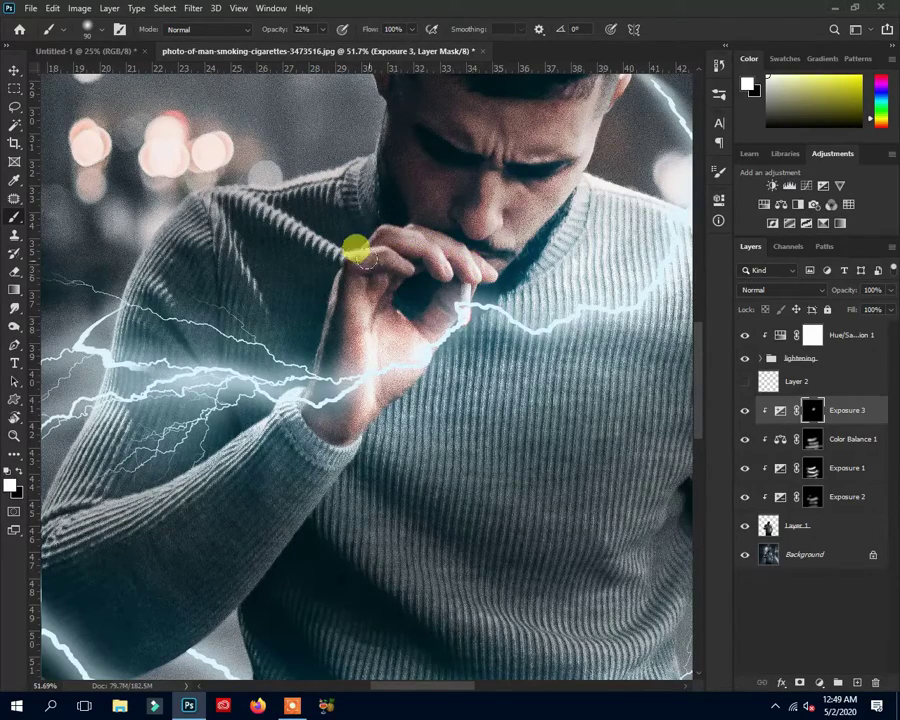
{"action": "mouse_move", "coordinate": [370, 356]}
{"action": "left_mouse_down"}
{"action": "mouse_move", "coordinate": [372, 372]}
{"action": "mouse_move", "coordinate": [338, 408]}
{"action": "left_mouse_up"}
{"action": "key", "text": "ctrl+r"}
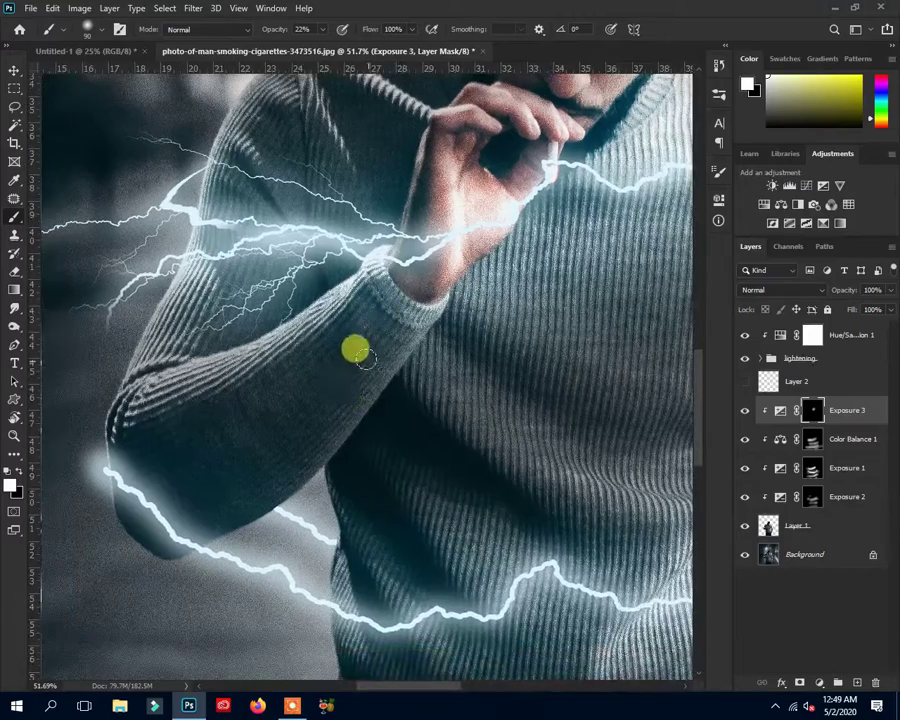
Step: Brighten the lightning glow on the left arm with a slightly larger brush
{"action": "scroll", "coordinate": [338, 408], "scroll_direction": "down", "scroll_amount": 2}
{"action": "scroll", "coordinate": [444, 372], "scroll_direction": "down", "scroll_amount": 2}
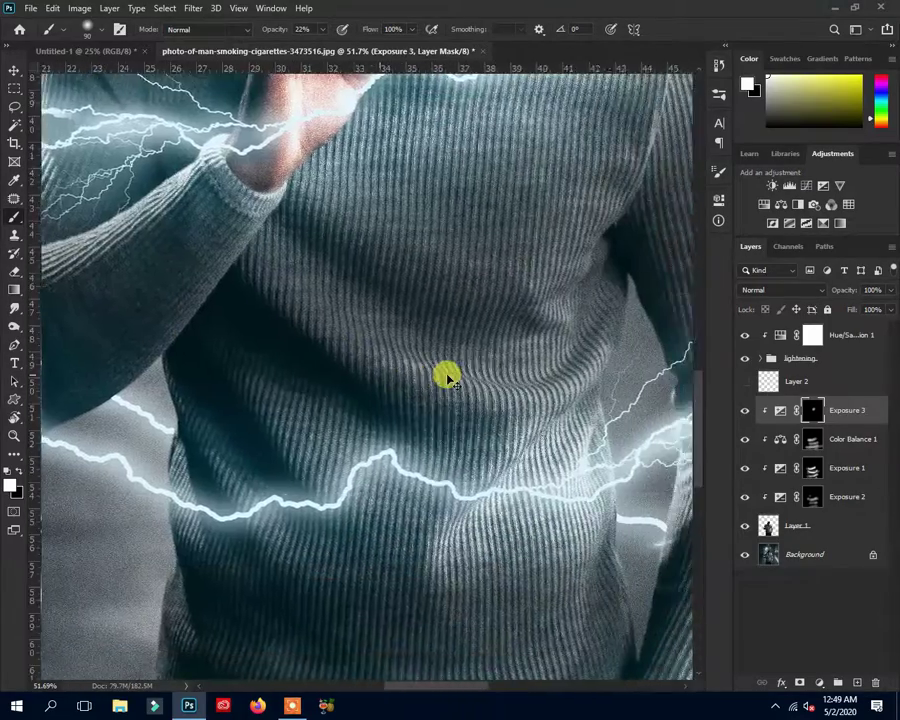
{"action": "scroll", "coordinate": [447, 377], "scroll_direction": "down", "scroll_amount": 3}
{"action": "scroll", "coordinate": [444, 373], "scroll_direction": "down", "scroll_amount": 2}
{"action": "scroll", "coordinate": [427, 522], "scroll_direction": "up", "scroll_amount": 2}
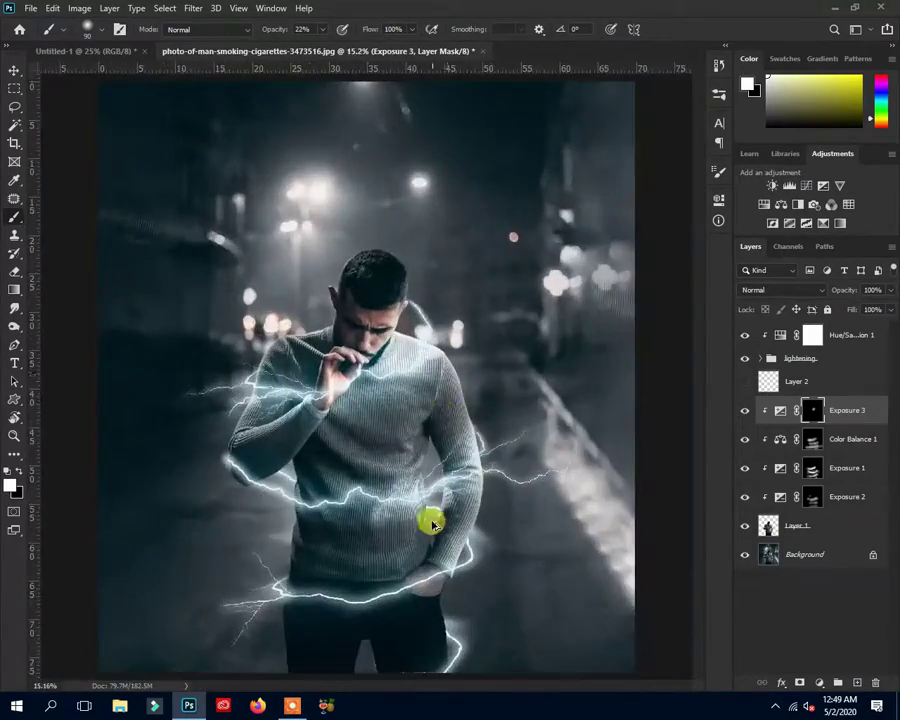
{"action": "scroll", "coordinate": [423, 558], "scroll_direction": "up", "scroll_amount": 2}
{"action": "scroll", "coordinate": [423, 558], "scroll_direction": "up", "scroll_amount": 1}
{"action": "scroll", "coordinate": [416, 550], "scroll_direction": "up", "scroll_amount": 1}
{"action": "scroll", "coordinate": [480, 580], "scroll_direction": "up", "scroll_amount": 1}
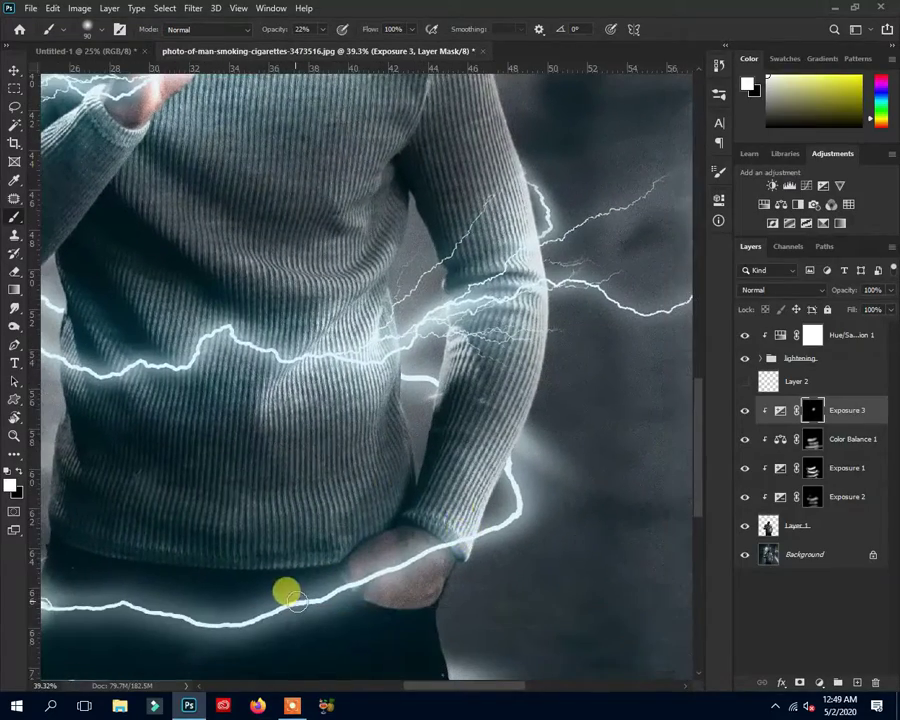
{"action": "scroll", "coordinate": [260, 440], "scroll_direction": "down", "scroll_amount": 1}
{"action": "scroll", "coordinate": [240, 400], "scroll_direction": "up", "scroll_amount": 1}
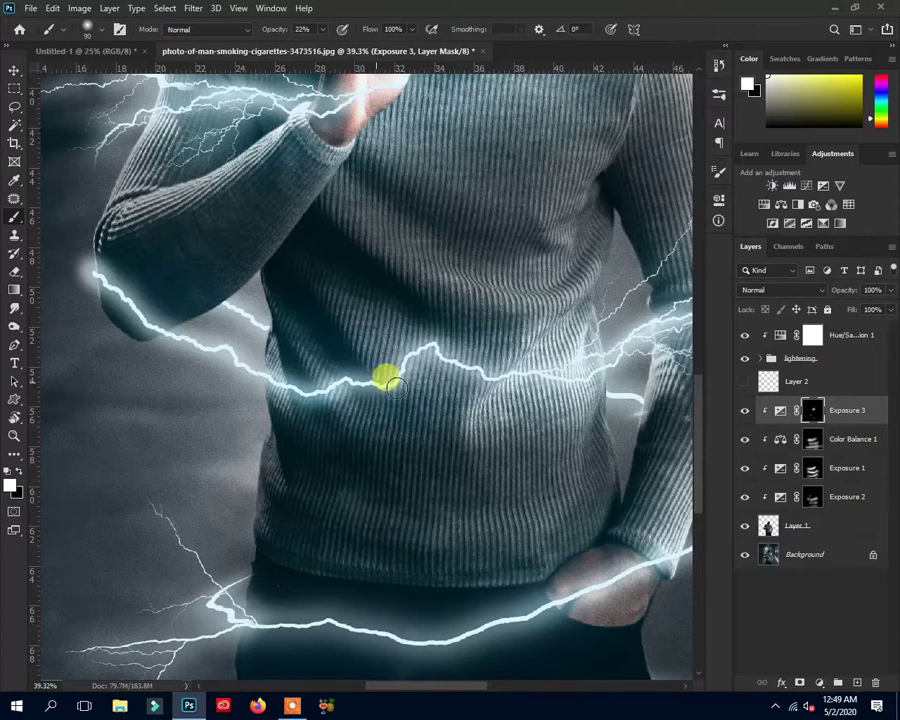
{"action": "key", "text": "bracketright"}
{"action": "key", "text": "bracketright"}
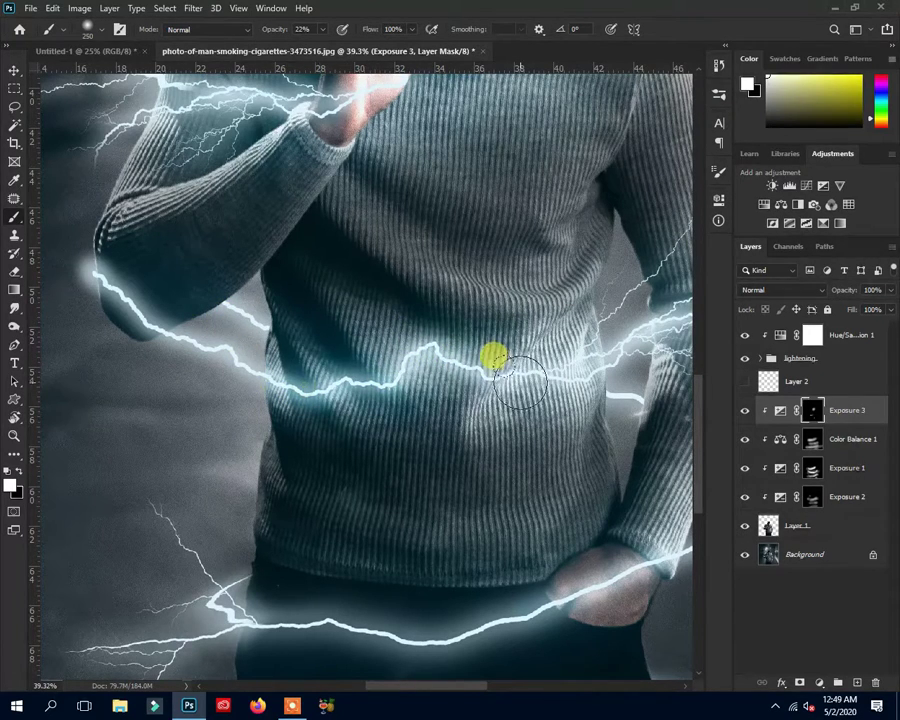
{"action": "scroll", "coordinate": [530, 376], "scroll_direction": "down", "scroll_amount": 4}
{"action": "scroll", "coordinate": [533, 378], "scroll_direction": "up", "scroll_amount": 1}
{"action": "scroll", "coordinate": [528, 374], "scroll_direction": "up", "scroll_amount": 1}
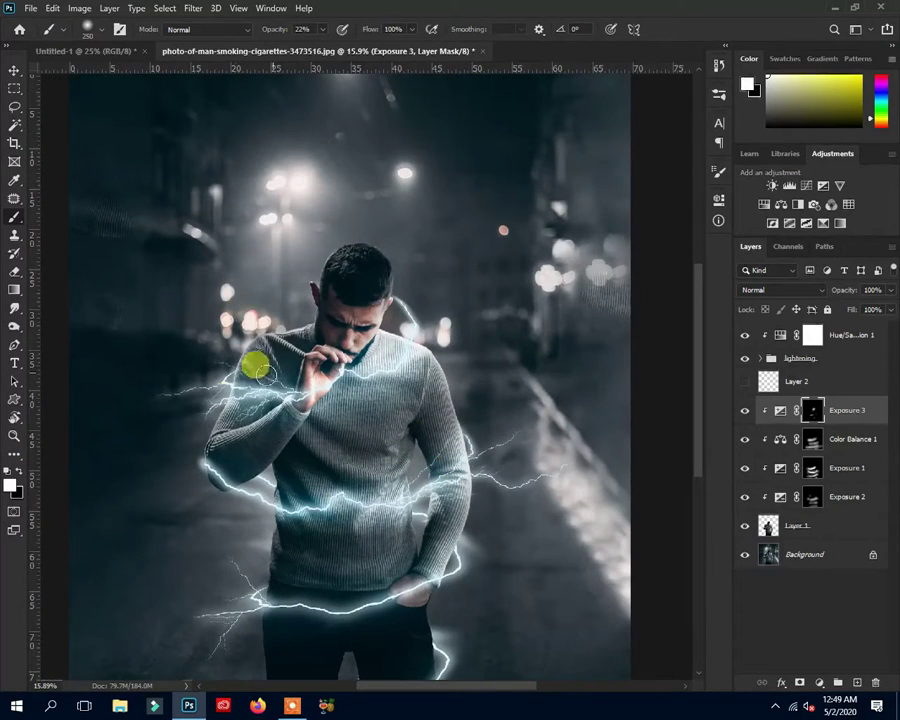
{"action": "left_click_drag", "start_coordinate": [221, 384], "coordinate": [241, 378]}
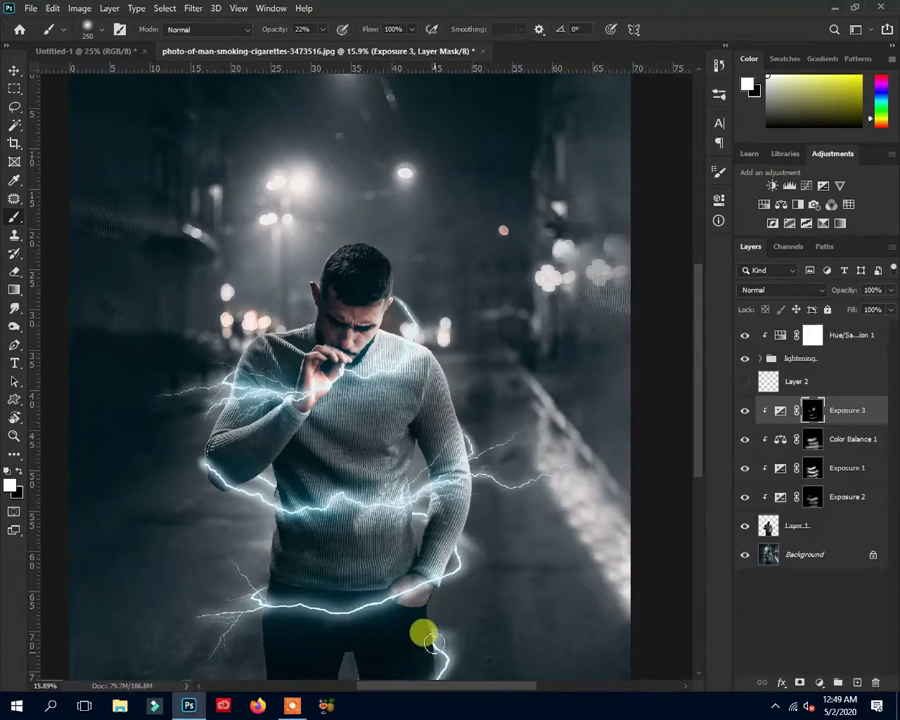
{"action": "scroll", "coordinate": [354, 430], "scroll_direction": "down", "scroll_amount": 3}
{"action": "scroll", "coordinate": [354, 430], "scroll_direction": "up", "scroll_amount": 2}
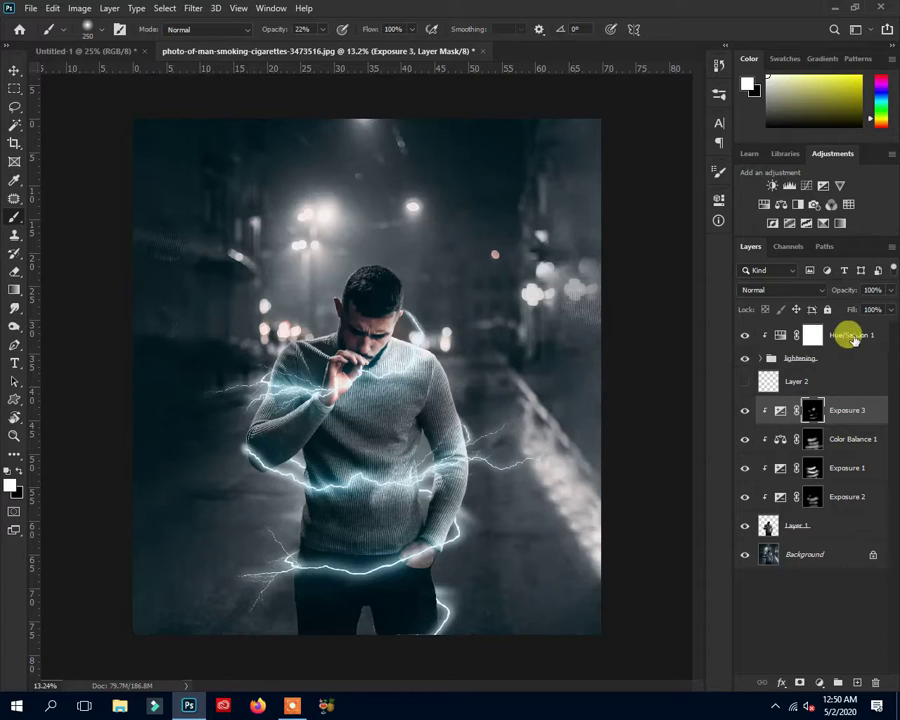
Step: Add a Color Lookup layer using the Soft_Warming.look 3DLUT preset
{"action": "left_click", "coordinate": [849, 204]}
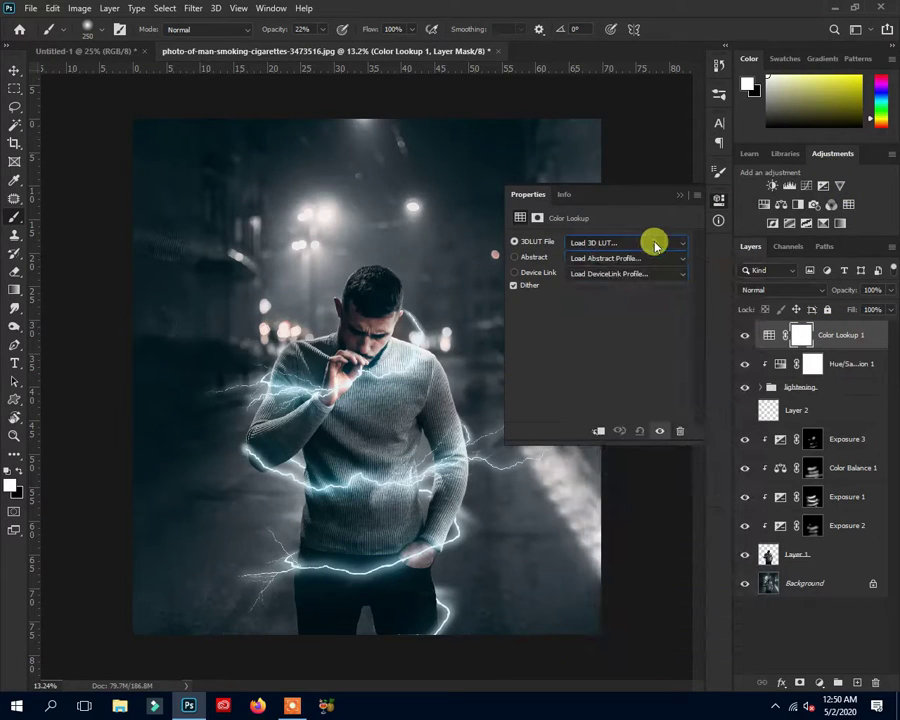
{"action": "scroll", "coordinate": [655, 245], "scroll_direction": "down", "scroll_amount": 1}
{"action": "scroll", "coordinate": [655, 245], "scroll_direction": "down", "scroll_amount": 1}
{"action": "scroll", "coordinate": [655, 245], "scroll_direction": "up", "scroll_amount": 1}
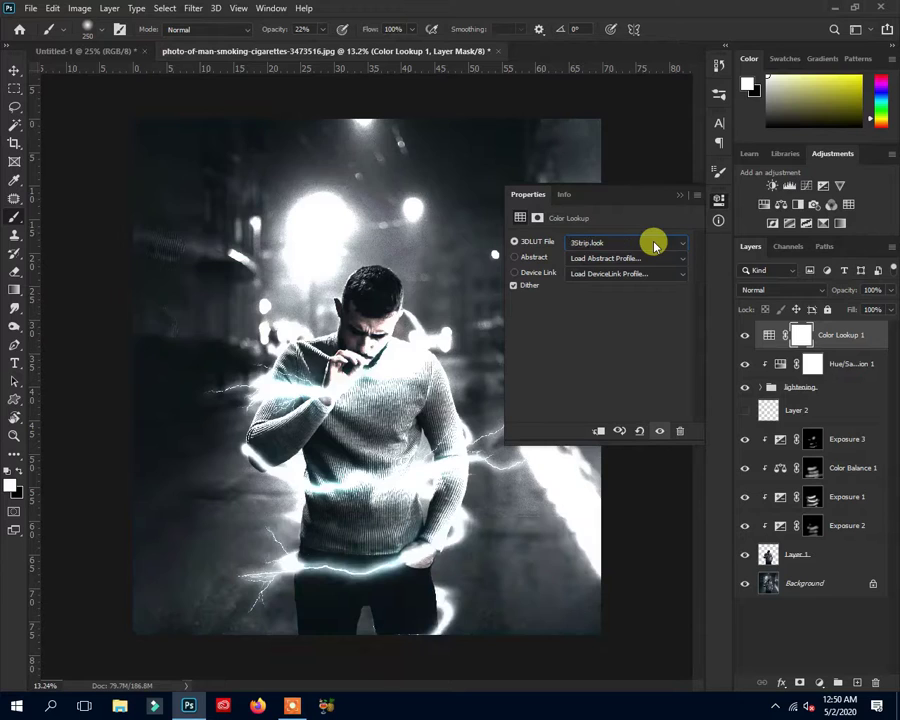
{"action": "scroll", "coordinate": [655, 245], "scroll_direction": "down", "scroll_amount": 1}
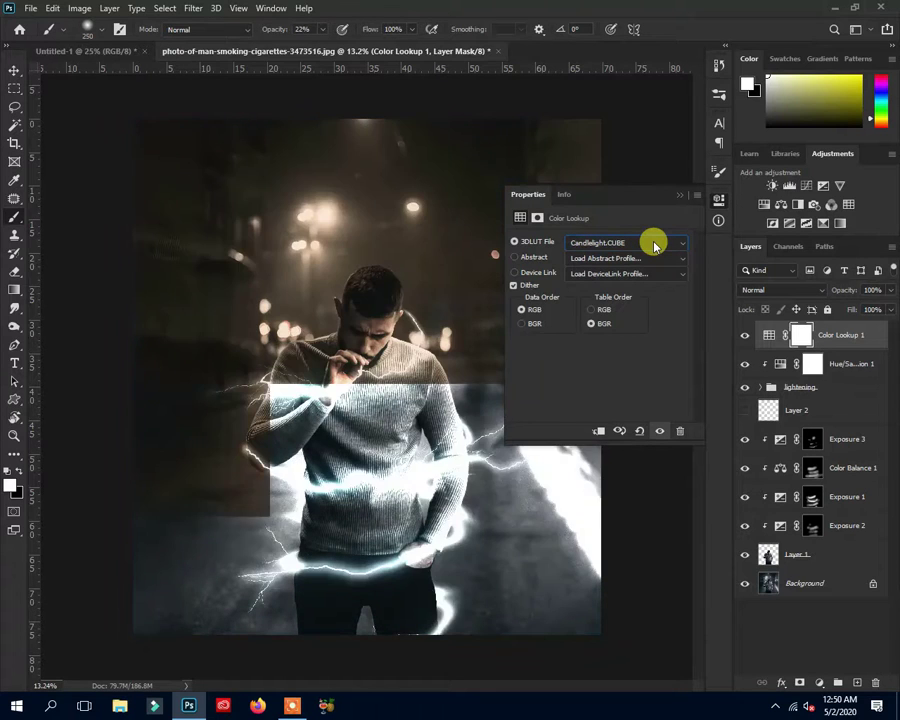
{"action": "scroll", "coordinate": [655, 245], "scroll_direction": "down", "scroll_amount": 1}
{"action": "scroll", "coordinate": [655, 245], "scroll_direction": "down", "scroll_amount": 1}
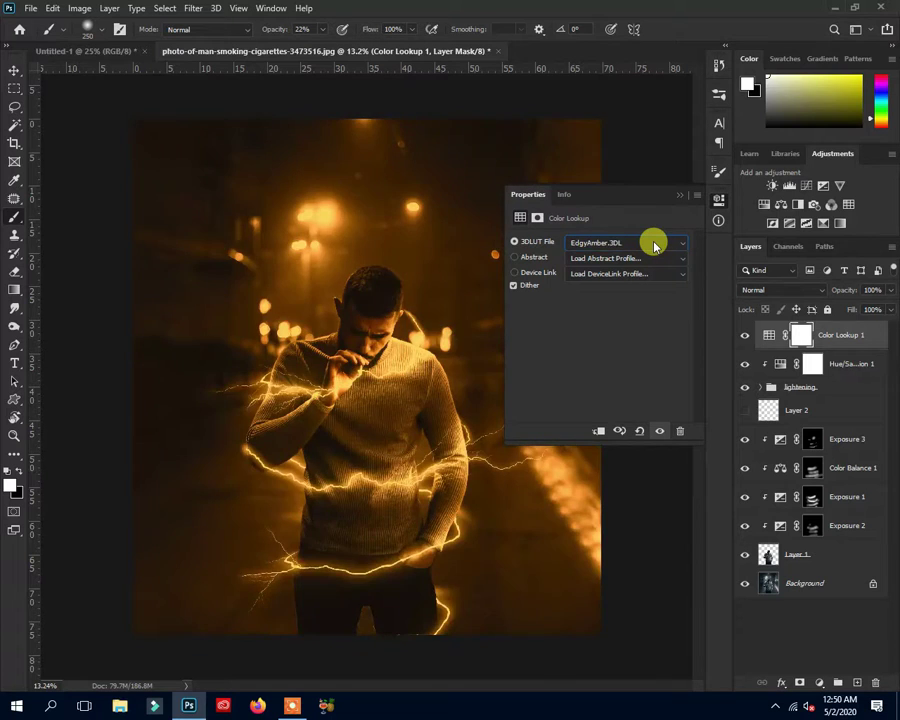
{"action": "scroll", "coordinate": [655, 245], "scroll_direction": "down", "scroll_amount": 1}
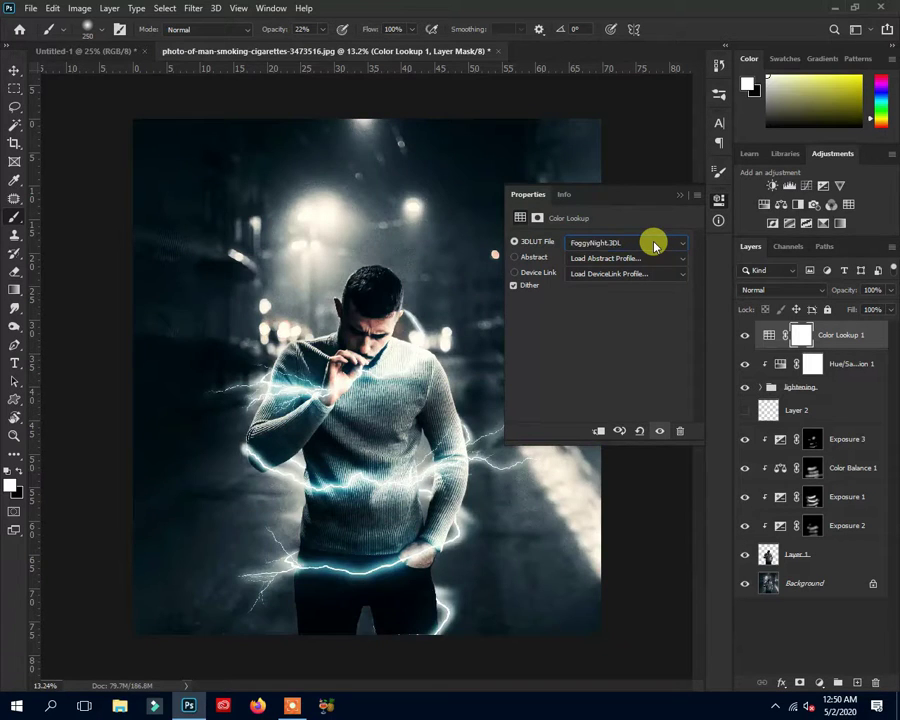
{"action": "scroll", "coordinate": [655, 245], "scroll_direction": "down", "scroll_amount": 1}
{"action": "scroll", "coordinate": [655, 245], "scroll_direction": "down", "scroll_amount": 1}
{"action": "scroll", "coordinate": [655, 245], "scroll_direction": "down", "scroll_amount": 1}
{"action": "scroll", "coordinate": [655, 245], "scroll_direction": "down", "scroll_amount": 1}
{"action": "scroll", "coordinate": [655, 245], "scroll_direction": "down", "scroll_amount": 1}
{"action": "scroll", "coordinate": [655, 245], "scroll_direction": "down", "scroll_amount": 1}
{"action": "scroll", "coordinate": [655, 245], "scroll_direction": "down", "scroll_amount": 1}
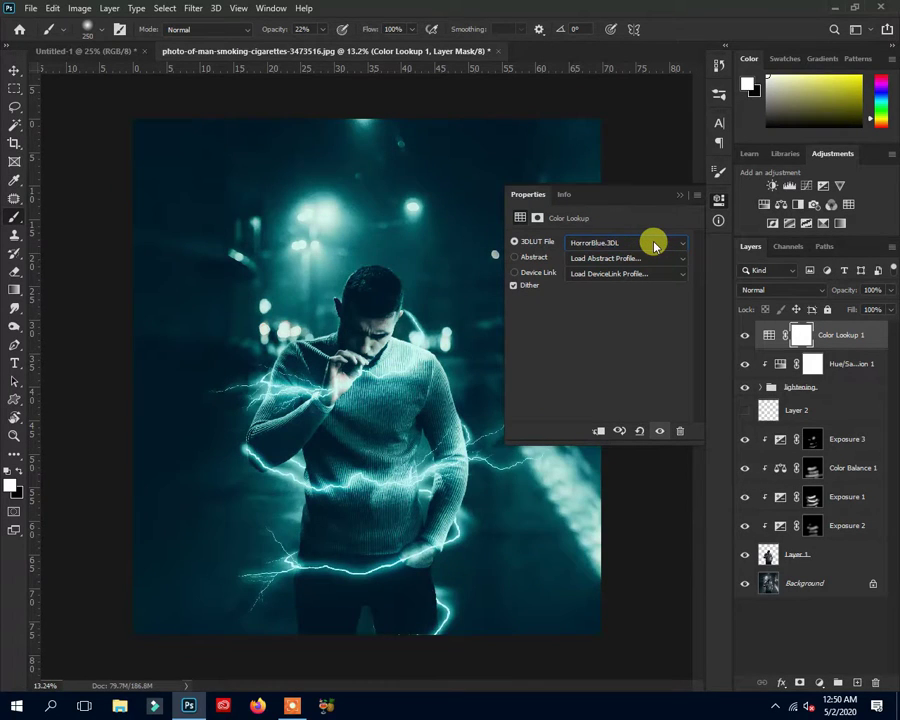
{"action": "scroll", "coordinate": [655, 245], "scroll_direction": "down", "scroll_amount": 1}
{"action": "scroll", "coordinate": [655, 245], "scroll_direction": "down", "scroll_amount": 1}
{"action": "scroll", "coordinate": [655, 245], "scroll_direction": "down", "scroll_amount": 1}
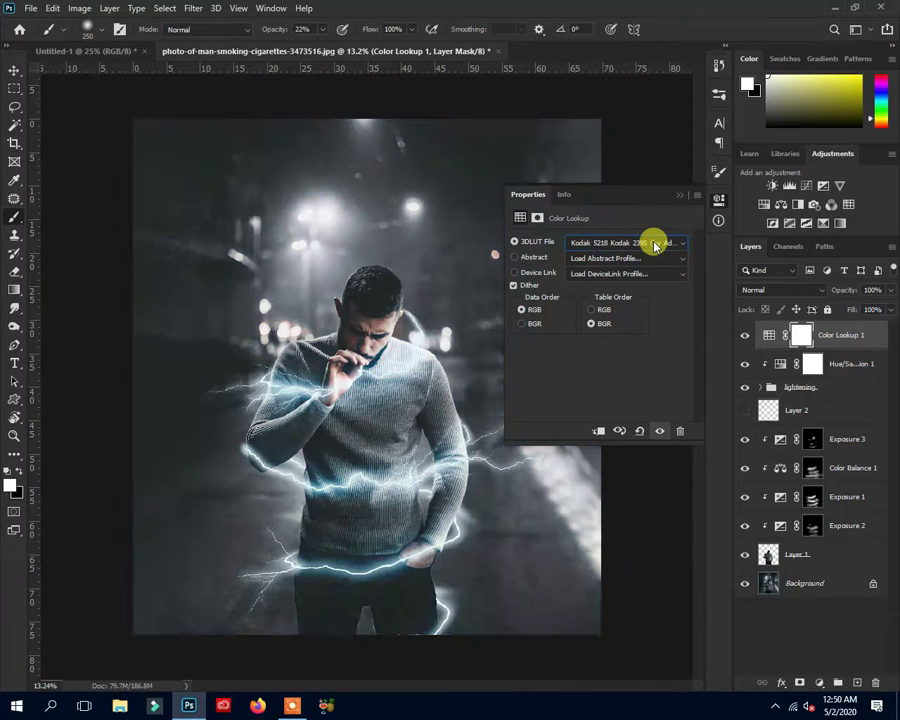
{"action": "scroll", "coordinate": [655, 245], "scroll_direction": "up", "scroll_amount": 1}
{"action": "scroll", "coordinate": [655, 245], "scroll_direction": "down", "scroll_amount": 1}
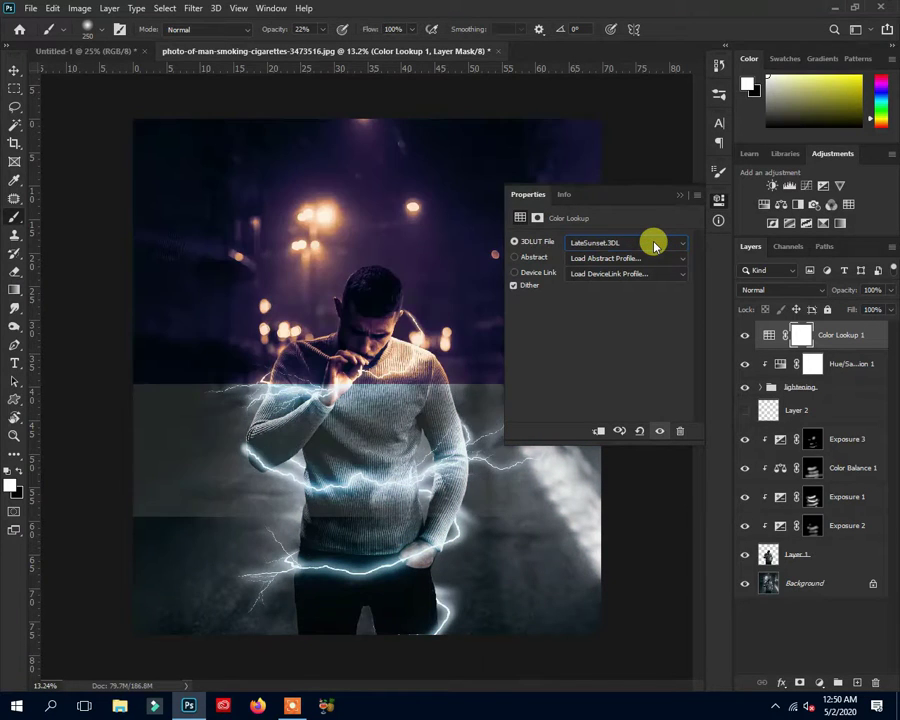
{"action": "scroll", "coordinate": [655, 245], "scroll_direction": "down", "scroll_amount": 1}
{"action": "scroll", "coordinate": [655, 245], "scroll_direction": "down", "scroll_amount": 1}
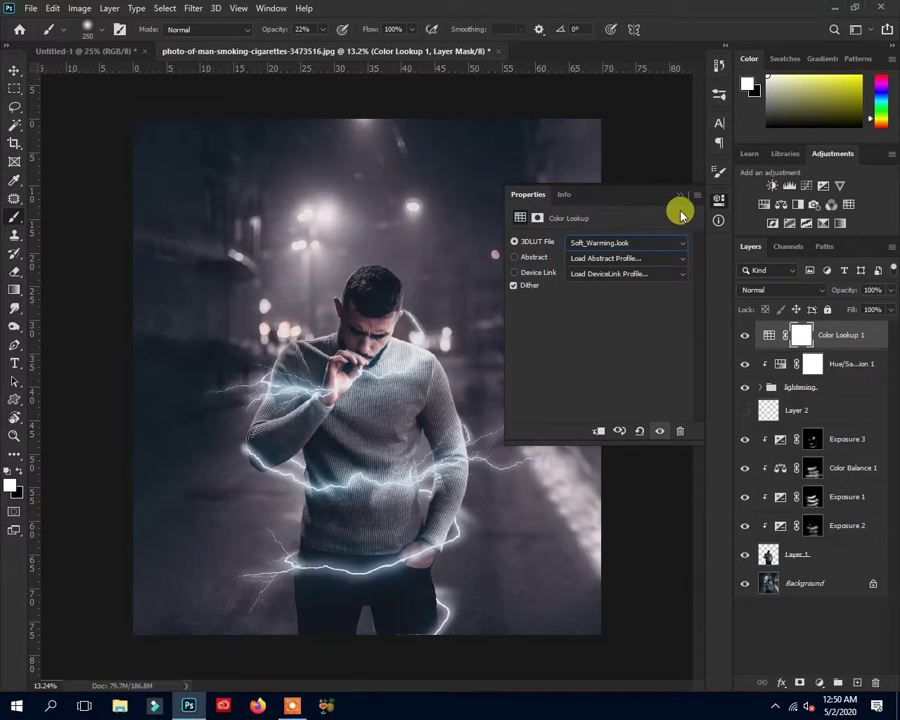
{"action": "left_click", "coordinate": [680, 194]}
Step: Toggle the Color Lookup grade off and on to compare it
{"action": "left_click", "coordinate": [15, 84]}
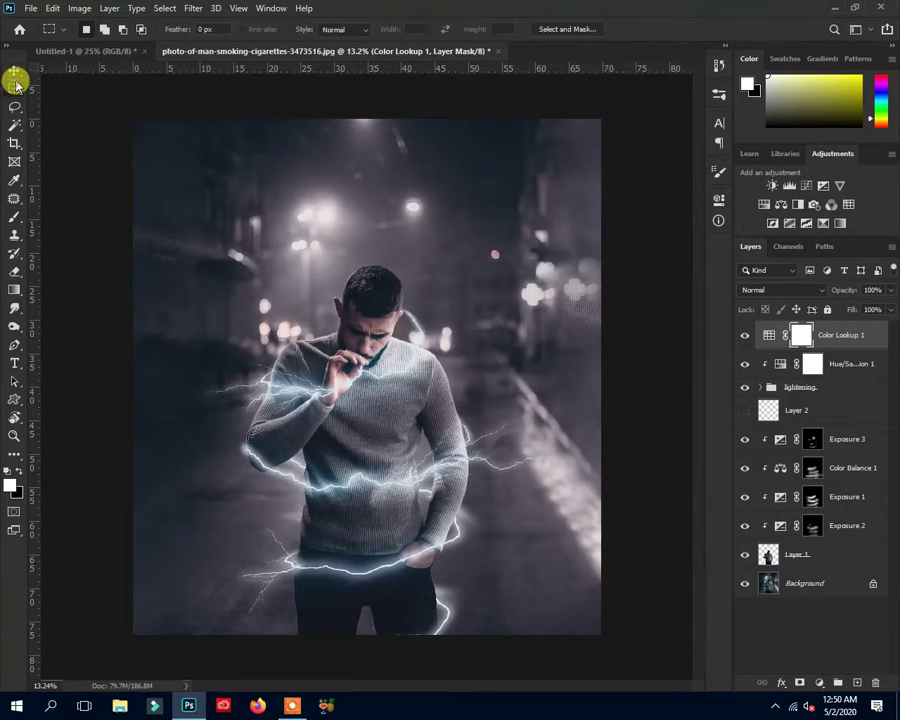
{"action": "left_click", "coordinate": [15, 72]}
{"action": "scroll", "coordinate": [390, 345], "scroll_direction": "down", "scroll_amount": 3}
{"action": "scroll", "coordinate": [386, 345], "scroll_direction": "up", "scroll_amount": 3}
{"action": "scroll", "coordinate": [386, 345], "scroll_direction": "up", "scroll_amount": 2}
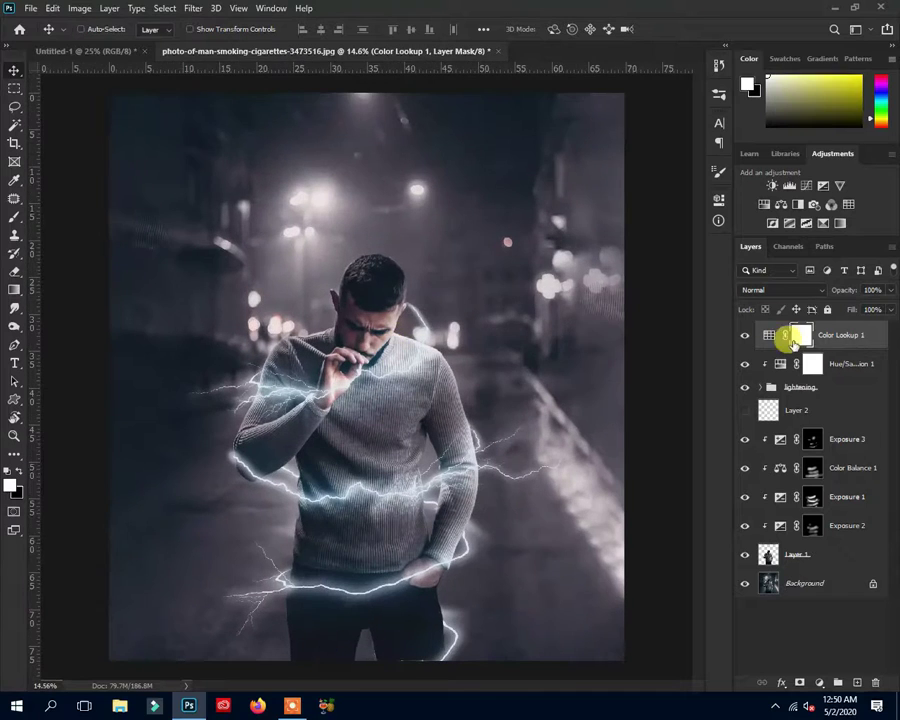
{"action": "left_click", "coordinate": [743, 335]}
{"action": "left_click", "coordinate": [743, 335]}
Step: Lower Color Lookup 1's fill to 39% and stamp visible layers into Layer 9
{"action": "left_click", "coordinate": [890, 309]}
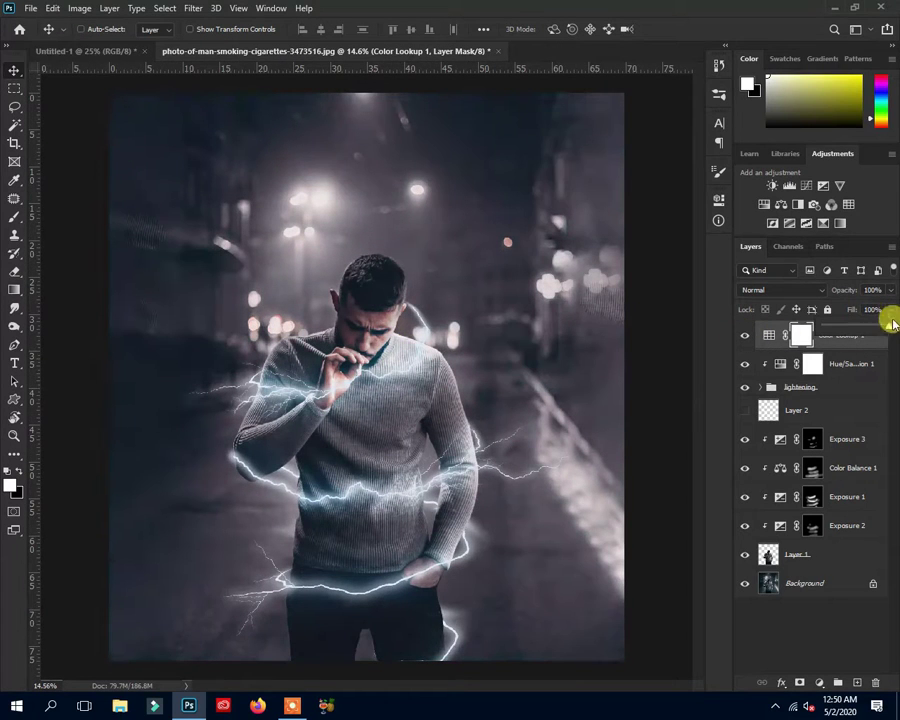
{"action": "left_click", "coordinate": [769, 335]}
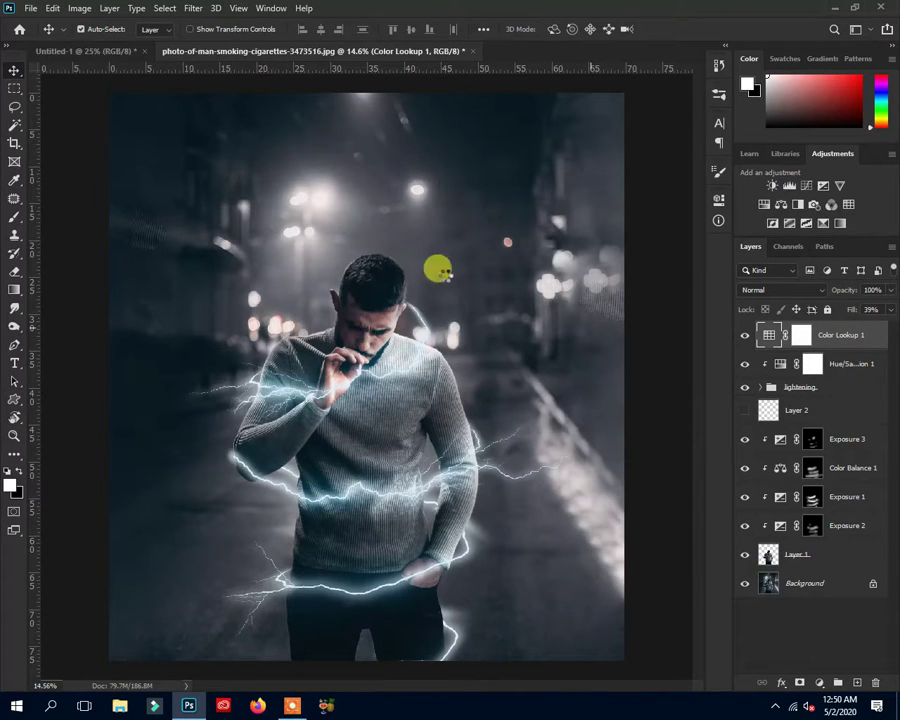
{"action": "key", "text": "ctrl+shift+alt+n"}
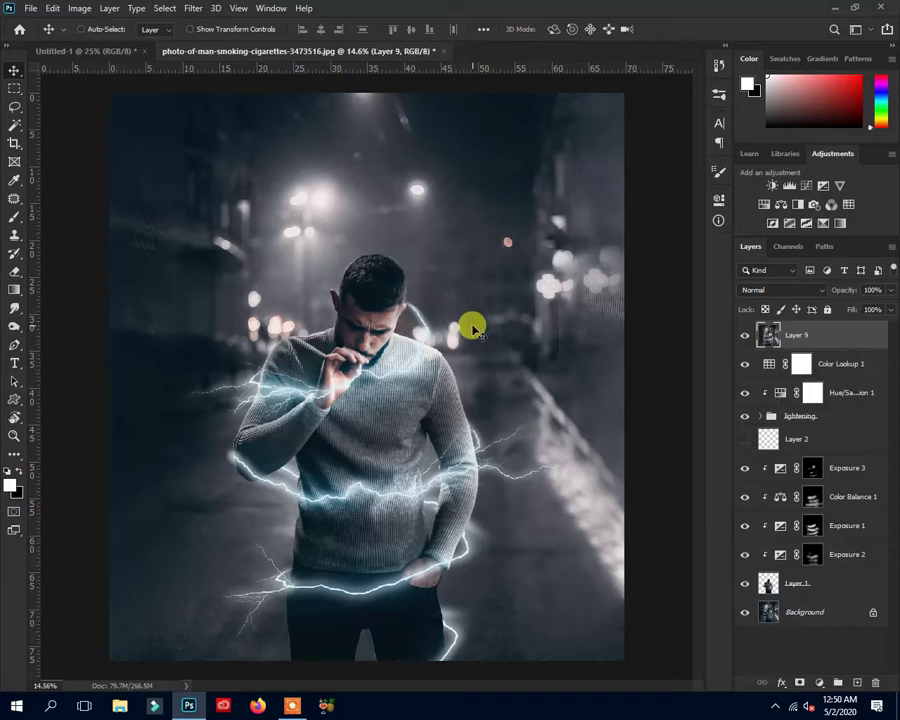
Step: In Camera Raw on Layer 9, set Temperature -3 and raise Contrast and Texture
{"action": "left_click", "coordinate": [193, 8]}
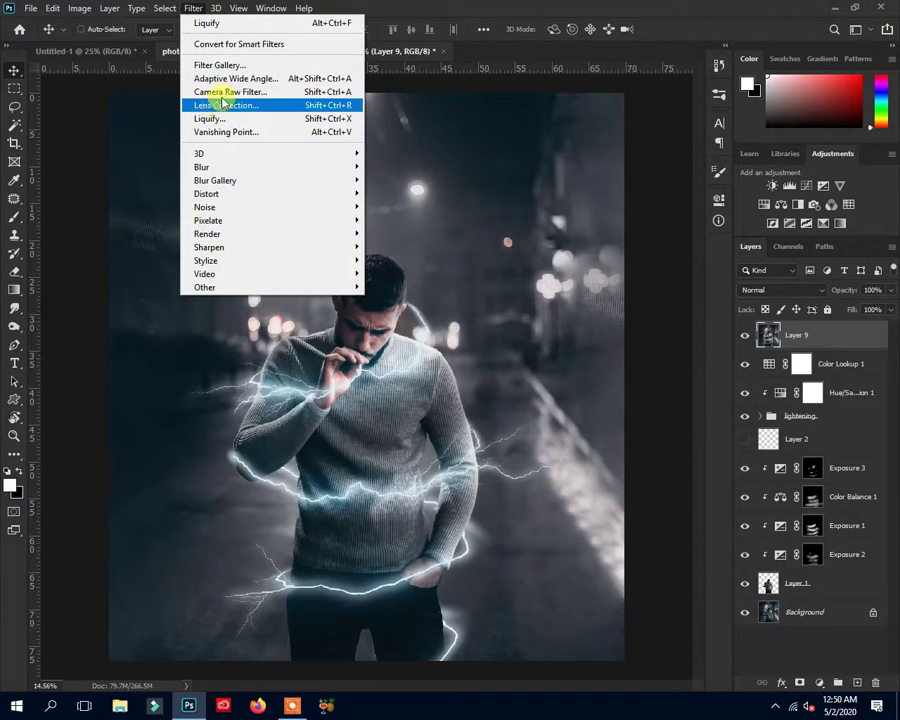
{"action": "left_click", "coordinate": [205, 106]}
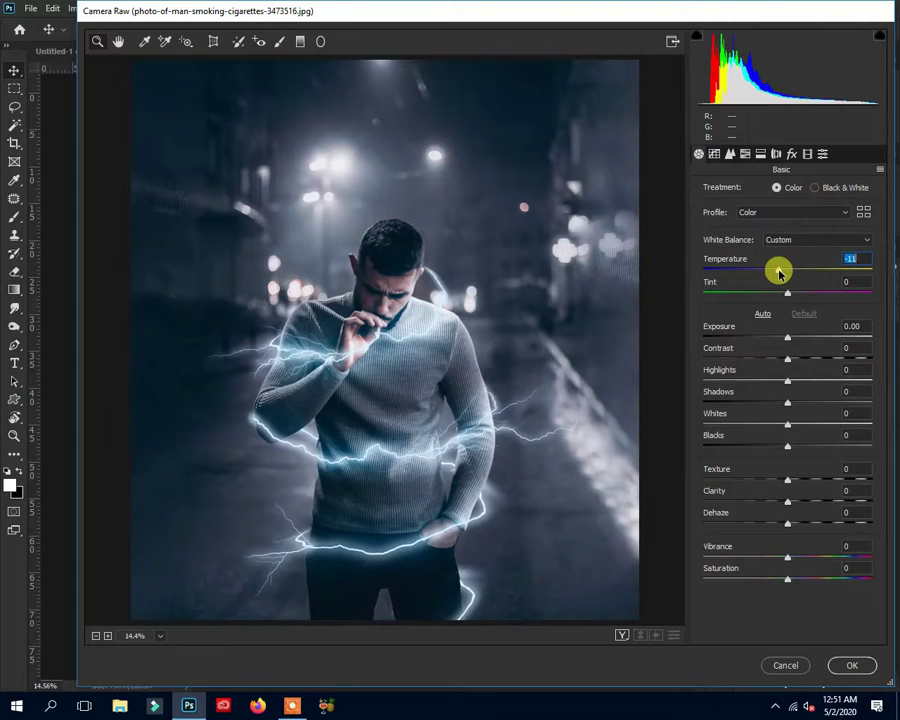
{"action": "left_click_drag", "start_coordinate": [792, 272], "coordinate": [784, 299]}
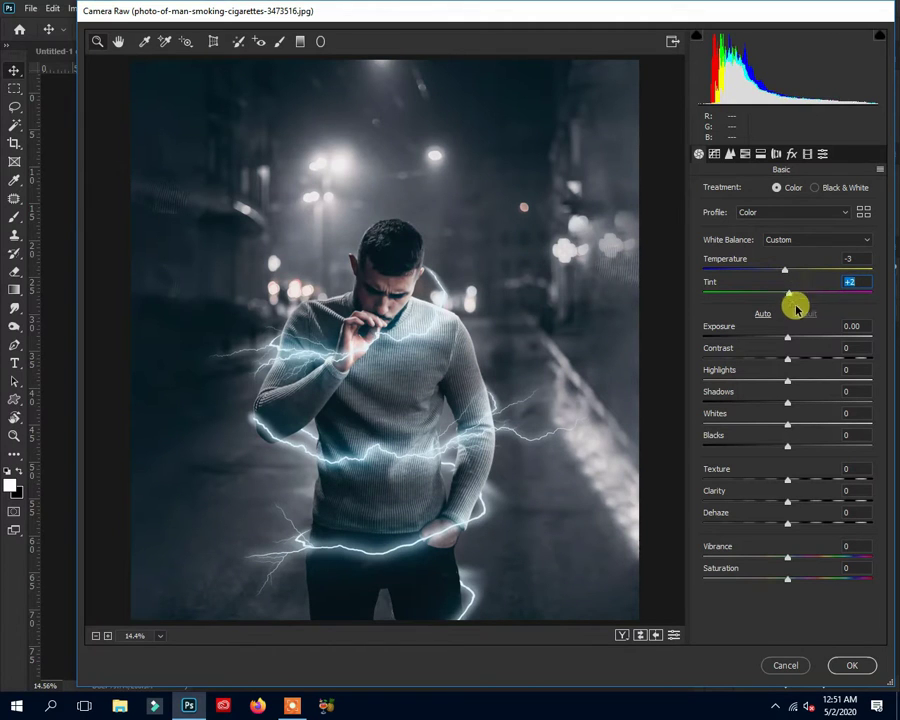
{"action": "double_click", "coordinate": [793, 340]}
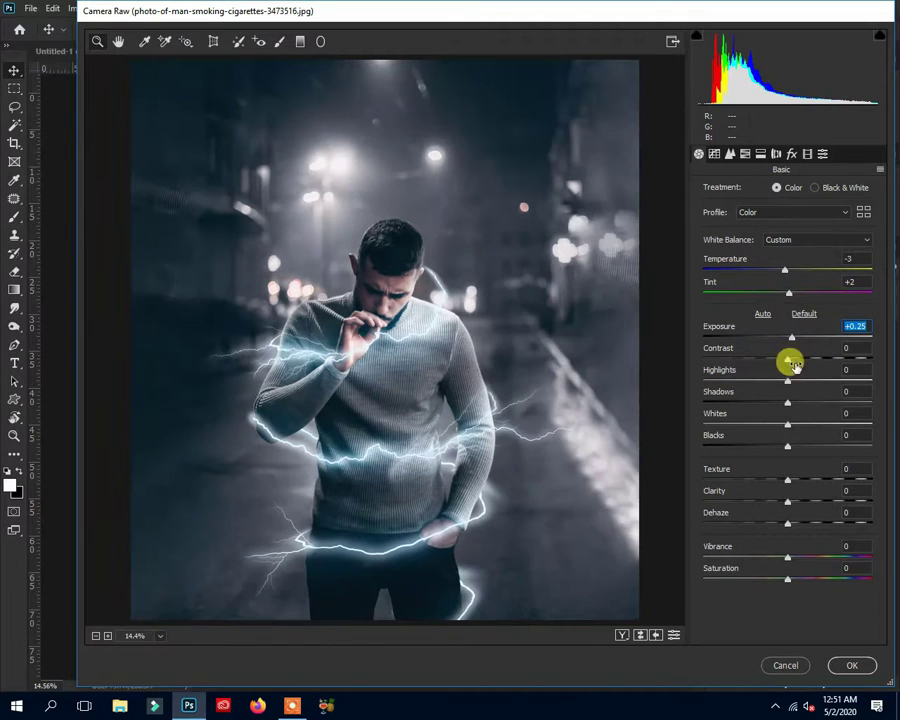
{"action": "mouse_move", "coordinate": [802, 363]}
{"action": "left_mouse_down"}
{"action": "mouse_move", "coordinate": [823, 363]}
{"action": "mouse_move", "coordinate": [794, 357]}
{"action": "mouse_move", "coordinate": [814, 381]}
{"action": "mouse_move", "coordinate": [765, 403]}
{"action": "mouse_move", "coordinate": [673, 398]}
{"action": "mouse_move", "coordinate": [739, 404]}
{"action": "mouse_move", "coordinate": [763, 428]}
{"action": "mouse_move", "coordinate": [818, 427]}
{"action": "mouse_move", "coordinate": [749, 423]}
{"action": "left_mouse_up"}
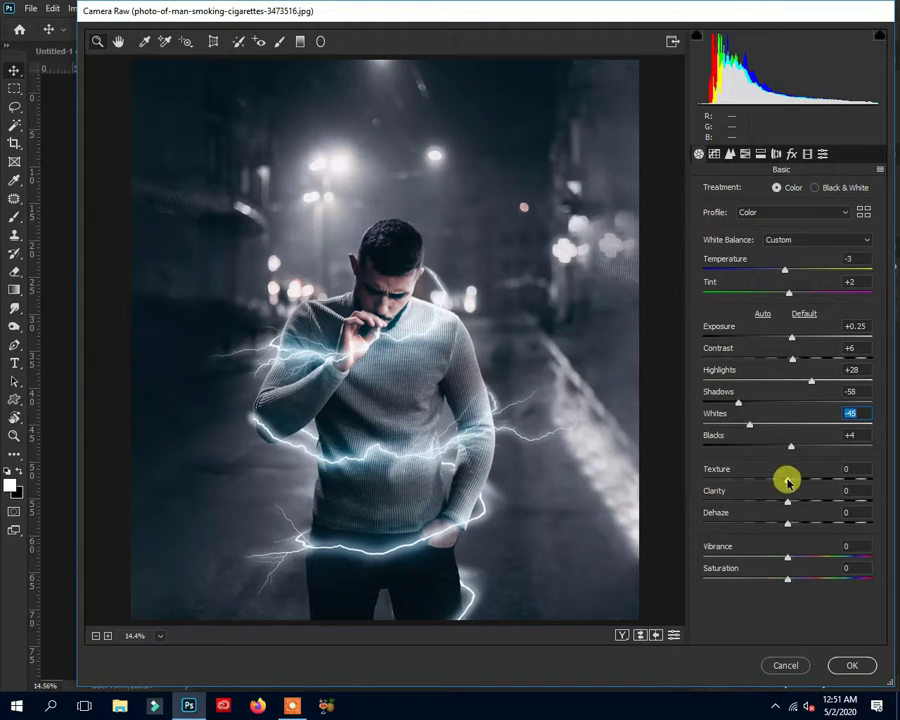
{"action": "left_click_drag", "start_coordinate": [788, 480], "coordinate": [823, 482]}
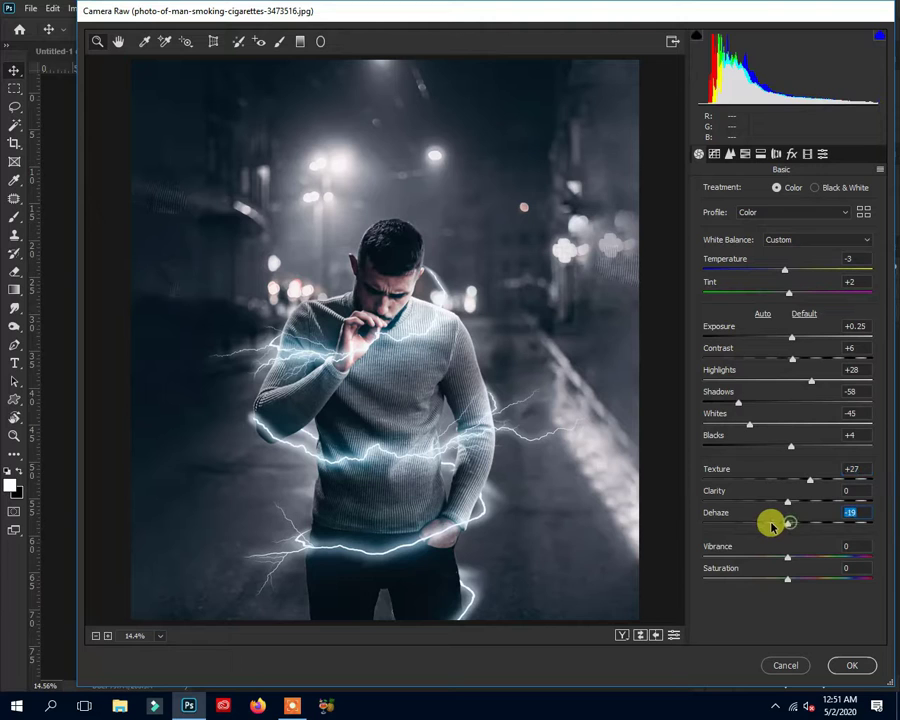
Step: Add Dehaze +8, Vibrance +15 and a -19 Post Crop Vignetting amount
{"action": "left_click_drag", "start_coordinate": [759, 524], "coordinate": [814, 524]}
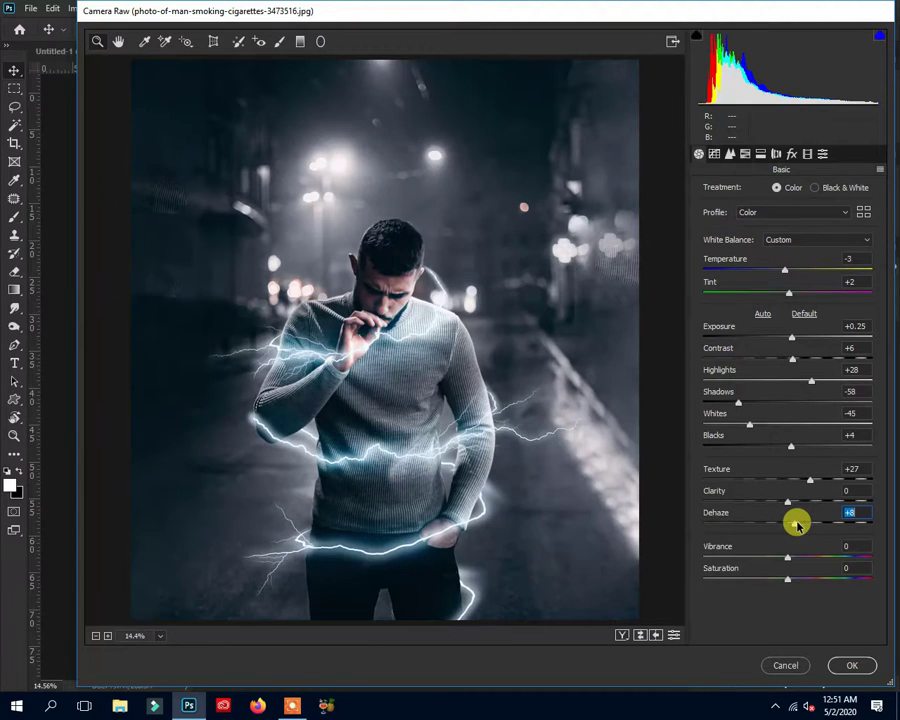
{"action": "left_click_drag", "start_coordinate": [788, 557], "coordinate": [821, 557]}
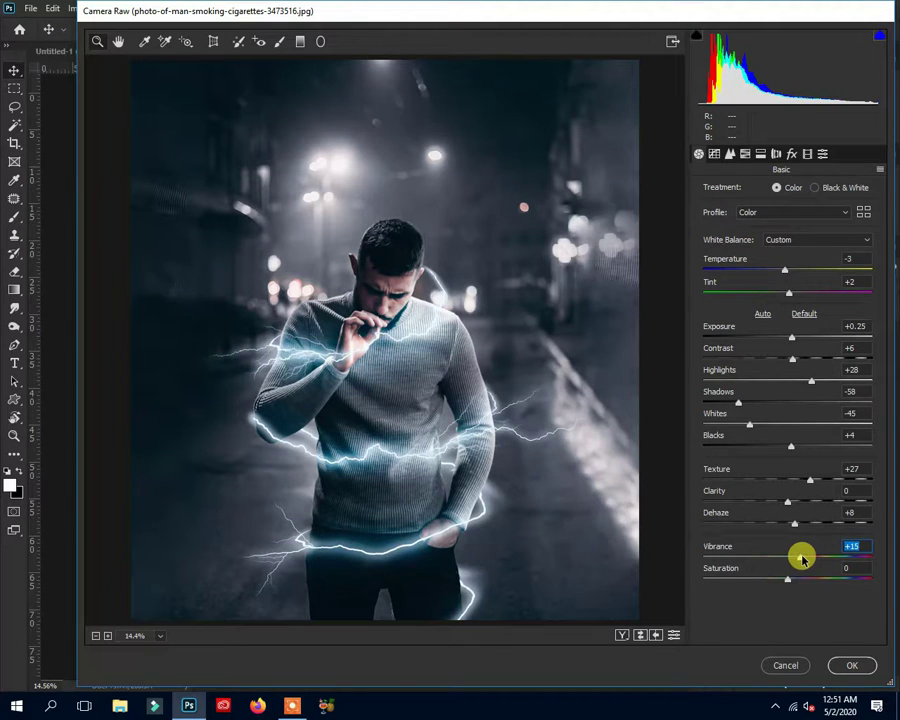
{"action": "left_click", "coordinate": [714, 154]}
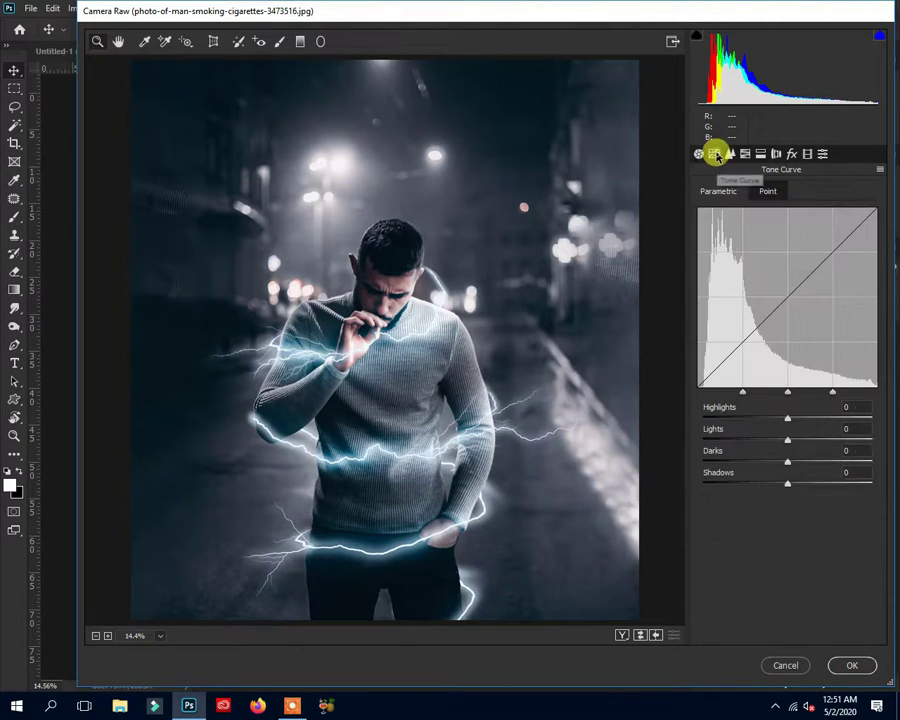
{"action": "left_click", "coordinate": [792, 154]}
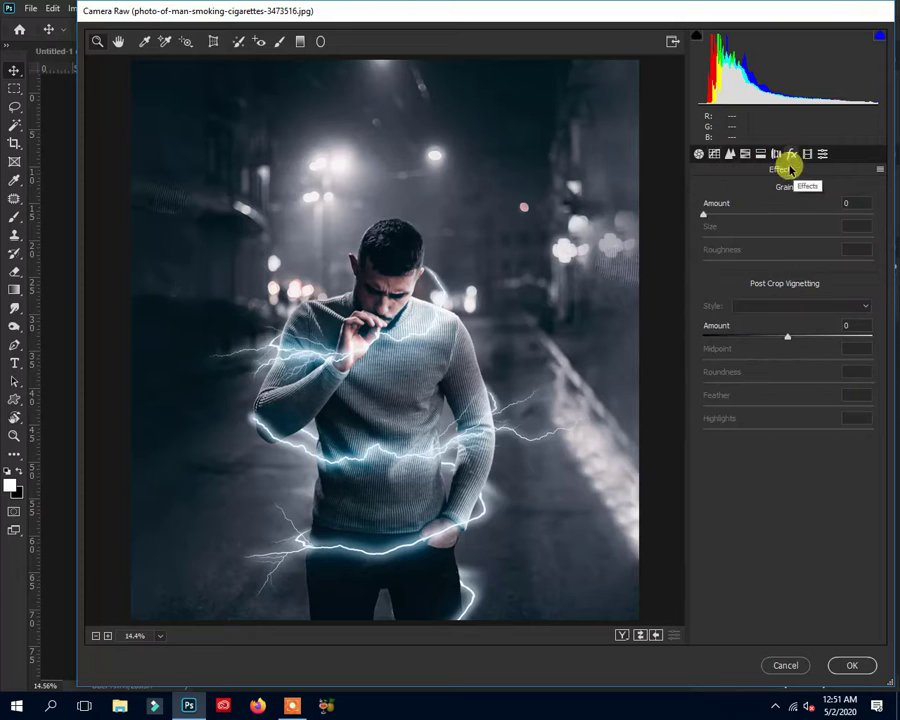
{"action": "left_click_drag", "start_coordinate": [789, 338], "coordinate": [772, 338]}
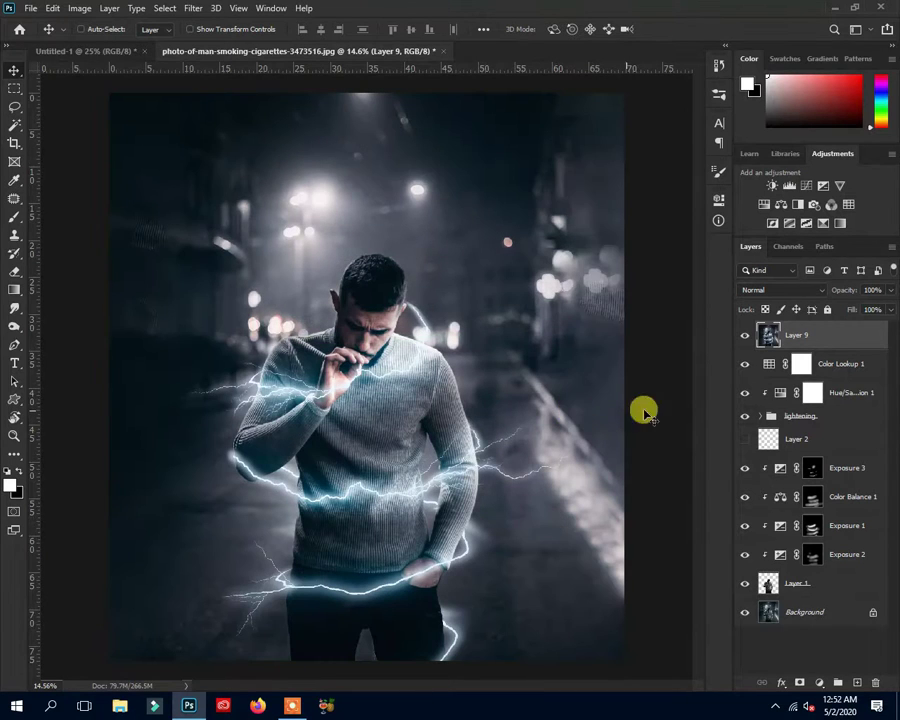
Step: Add a Gradient Map adjustment layer and bring up its Gradient Editor
{"action": "left_click", "coordinate": [744, 336]}
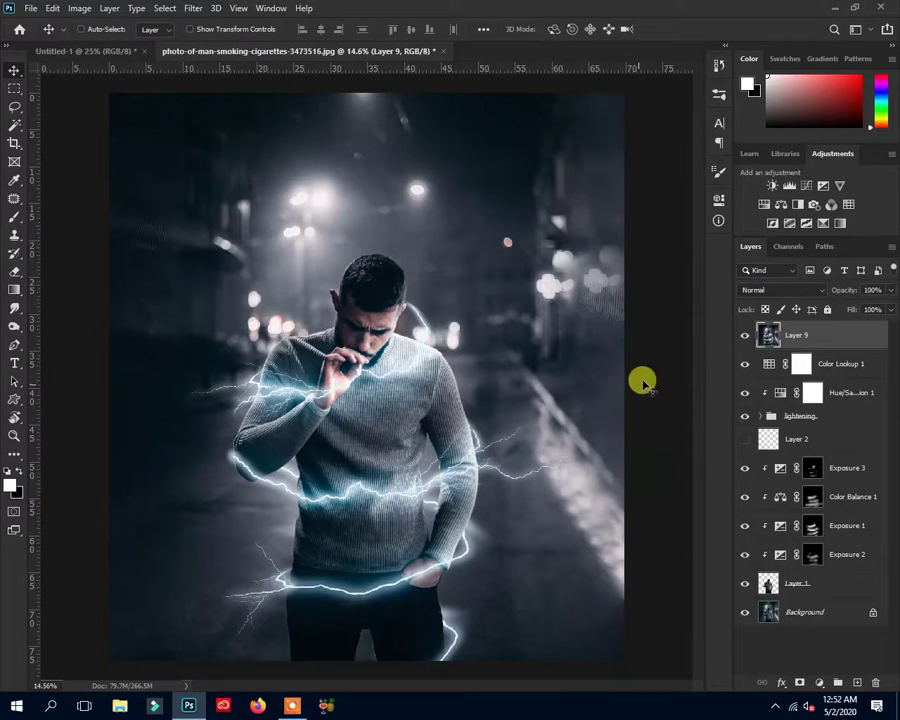
{"action": "left_click", "coordinate": [819, 682]}
{"action": "left_click", "coordinate": [812, 652]}
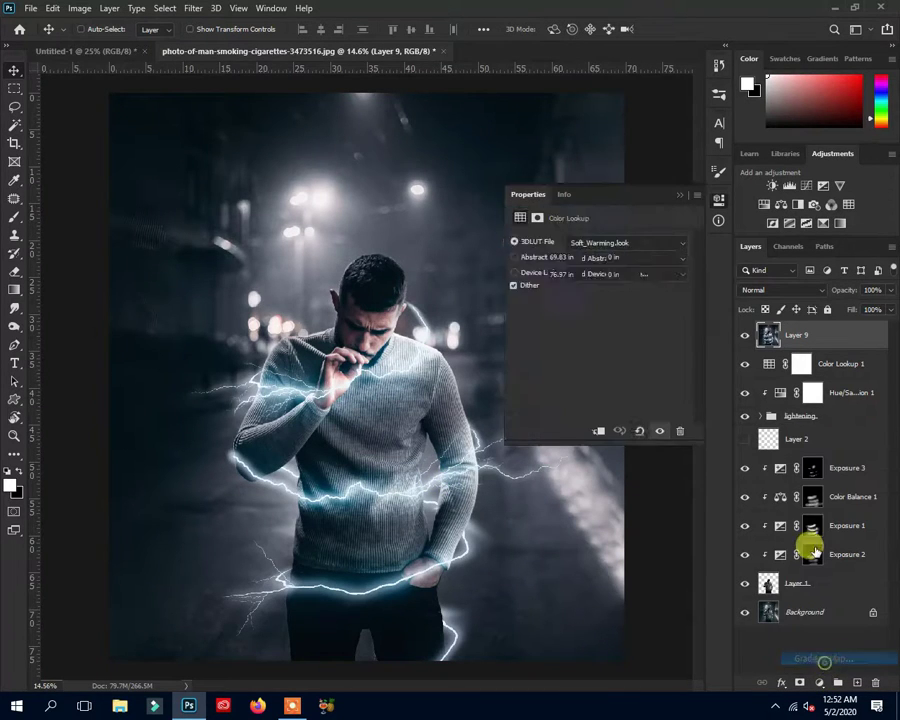
{"action": "left_click", "coordinate": [605, 241]}
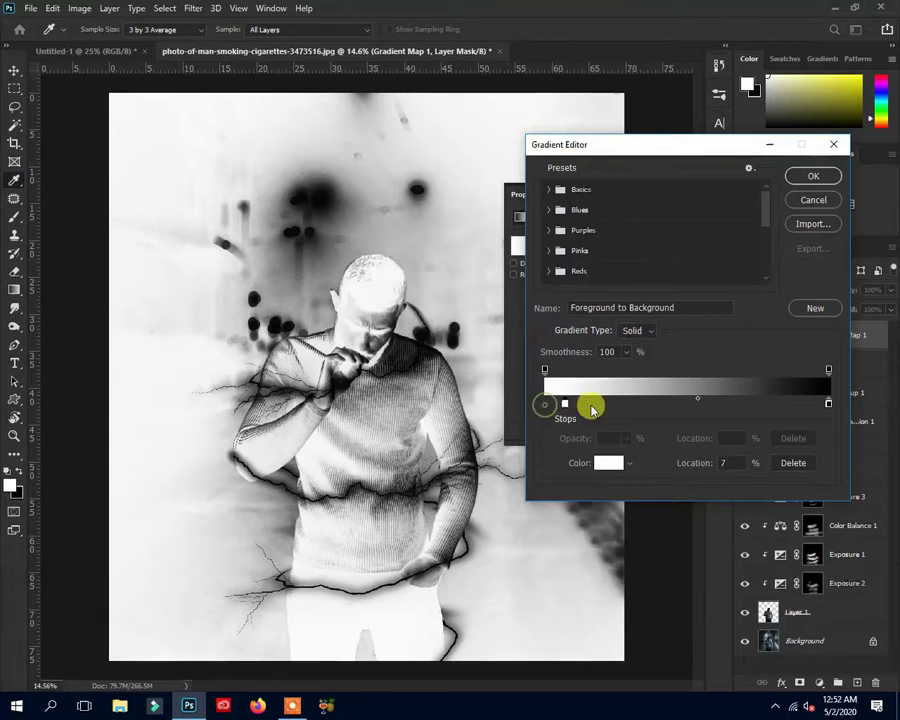
Step: Remove the extra gradient stops, leaving just one stop at each end
{"action": "left_click_drag", "start_coordinate": [545, 407], "coordinate": [659, 404]}
{"action": "left_click", "coordinate": [828, 405]}
{"action": "double_click", "coordinate": [828, 405]}
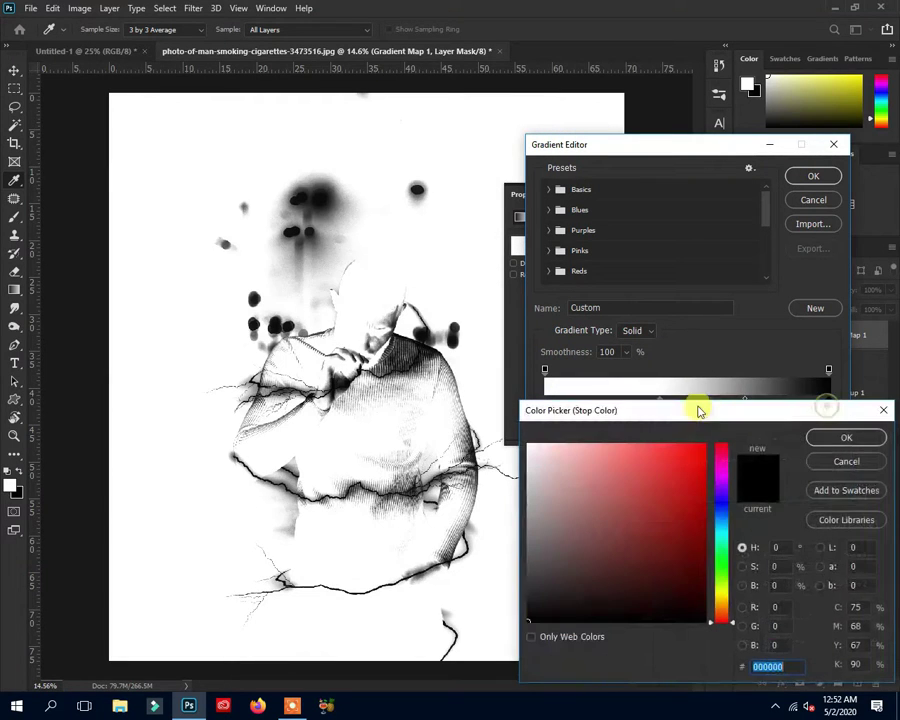
{"action": "left_click", "coordinate": [850, 462]}
{"action": "left_click_drag", "start_coordinate": [828, 406], "coordinate": [547, 411]}
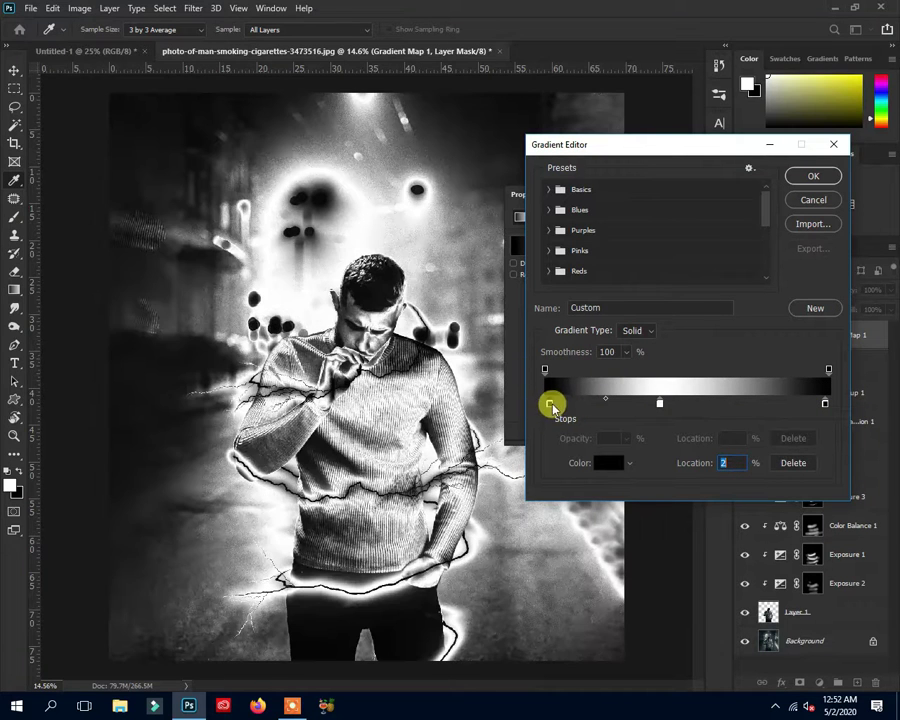
{"action": "left_click_drag", "start_coordinate": [660, 405], "coordinate": [848, 413]}
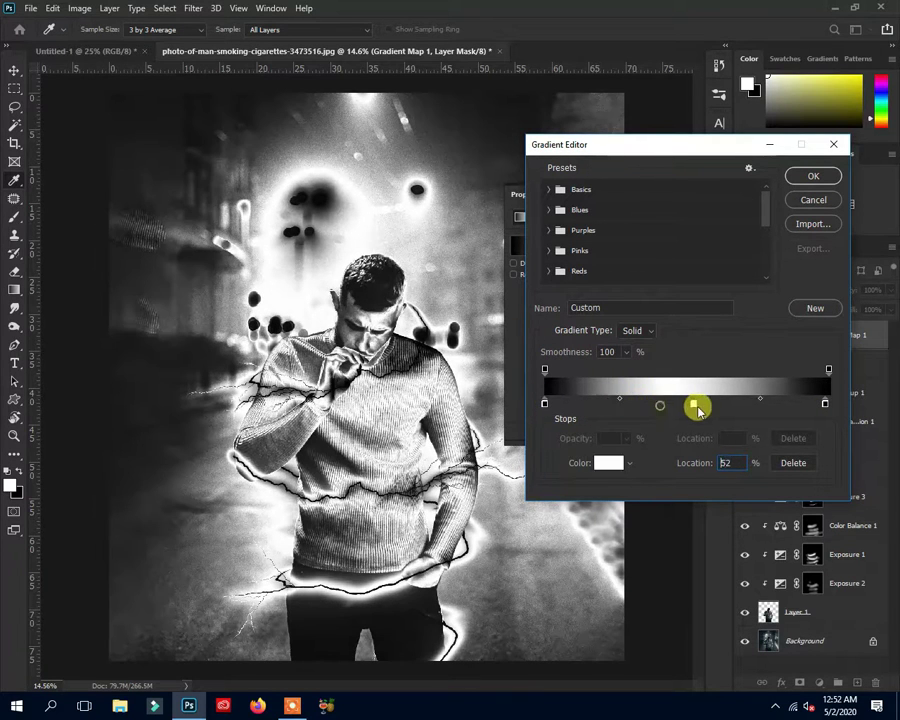
{"action": "left_click", "coordinate": [822, 405]}
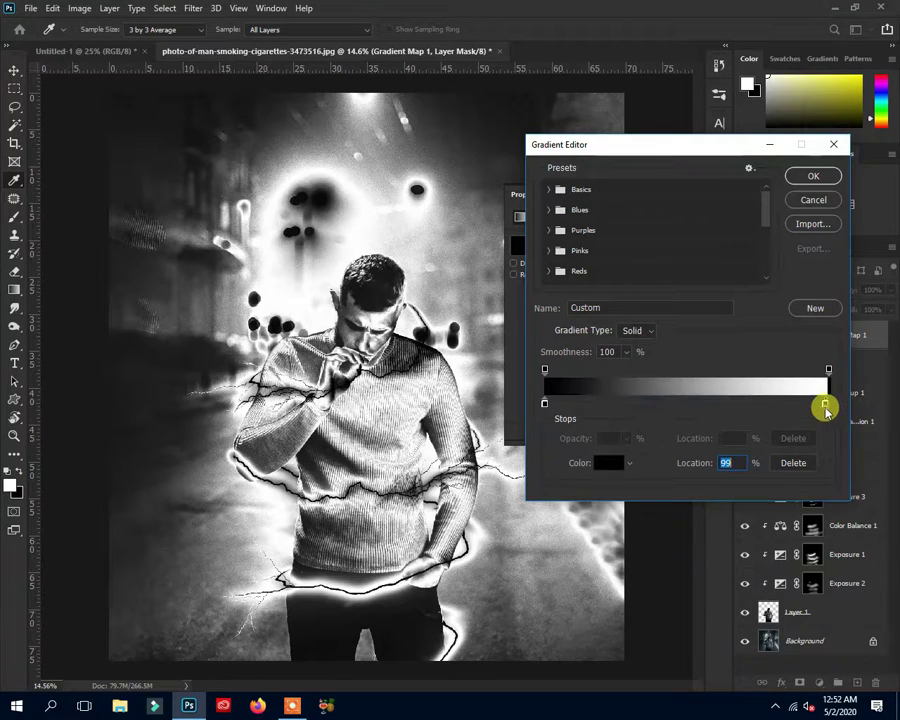
{"action": "double_click", "coordinate": [820, 405]}
{"action": "left_click", "coordinate": [848, 458]}
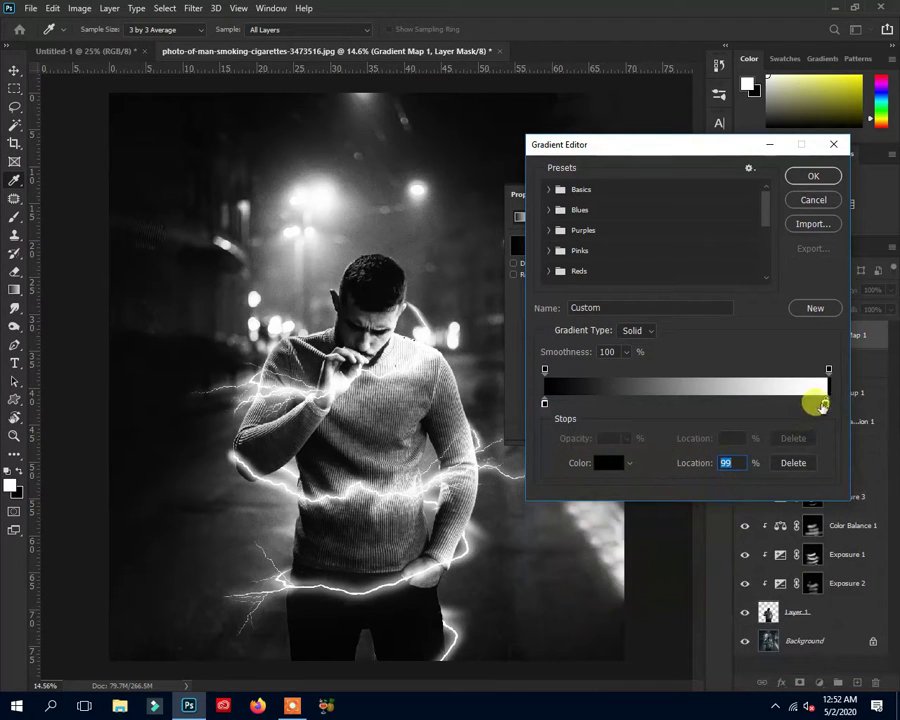
{"action": "left_click", "coordinate": [804, 405]}
{"action": "left_click", "coordinate": [826, 404]}
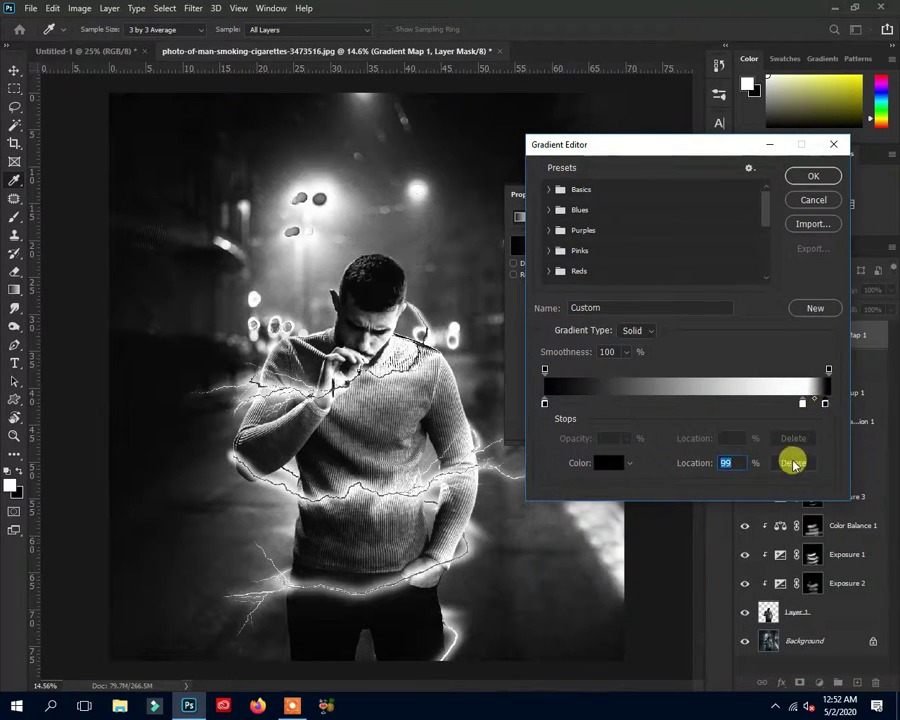
{"action": "left_click", "coordinate": [793, 462]}
{"action": "left_click", "coordinate": [802, 404]}
{"action": "left_click_drag", "start_coordinate": [802, 404], "coordinate": [828, 404]}
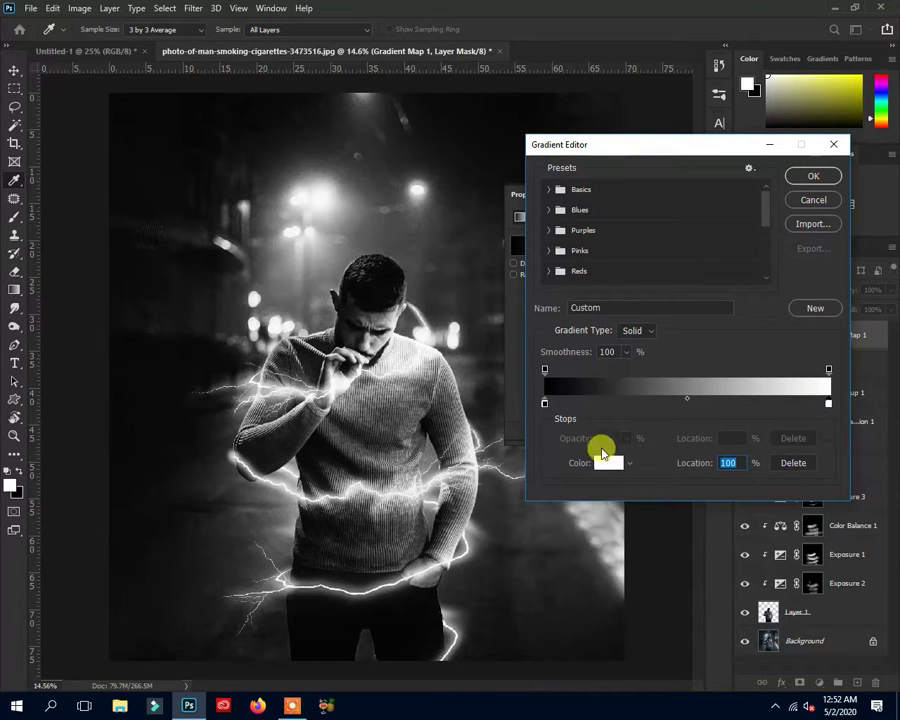
Step: Color the right stop teal-blue 047296 and the left stop navy 001839
{"action": "left_click", "coordinate": [605, 463]}
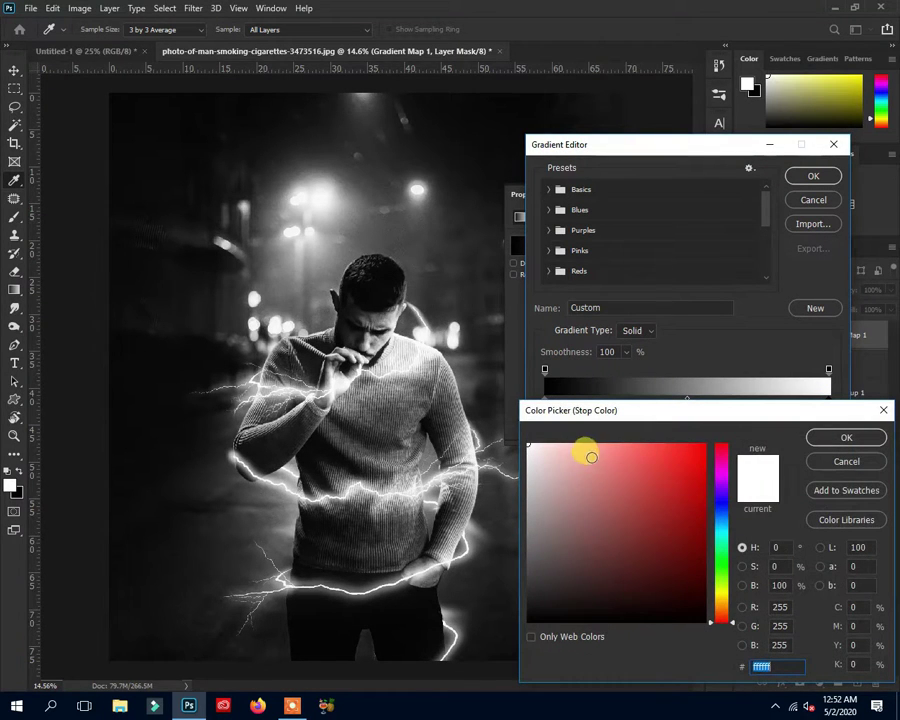
{"action": "left_click", "coordinate": [718, 540]}
{"action": "left_click_drag", "start_coordinate": [718, 540], "coordinate": [722, 527]}
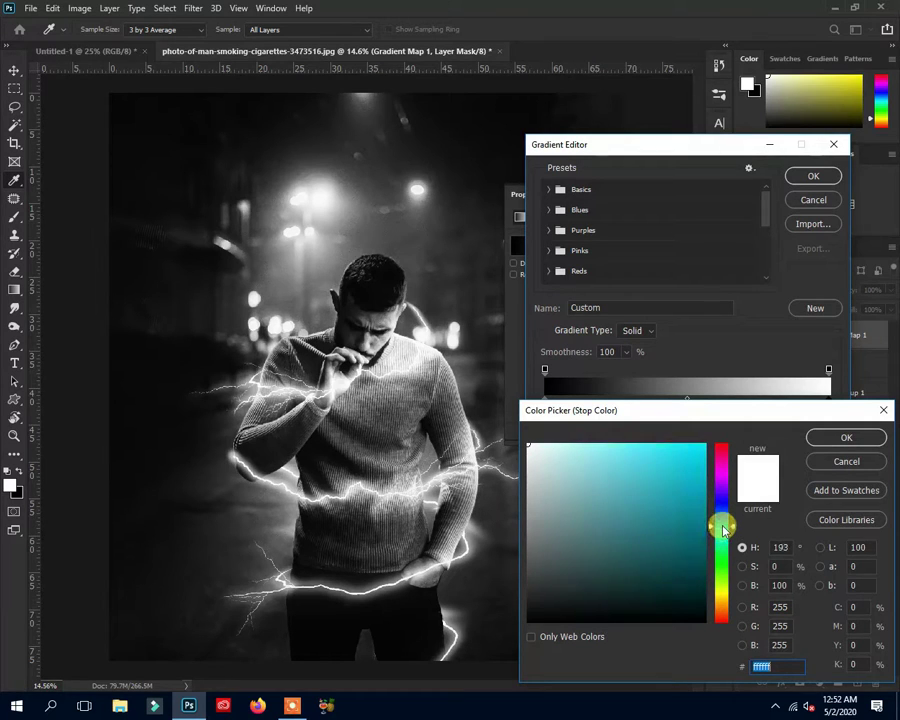
{"action": "left_click", "coordinate": [695, 517]}
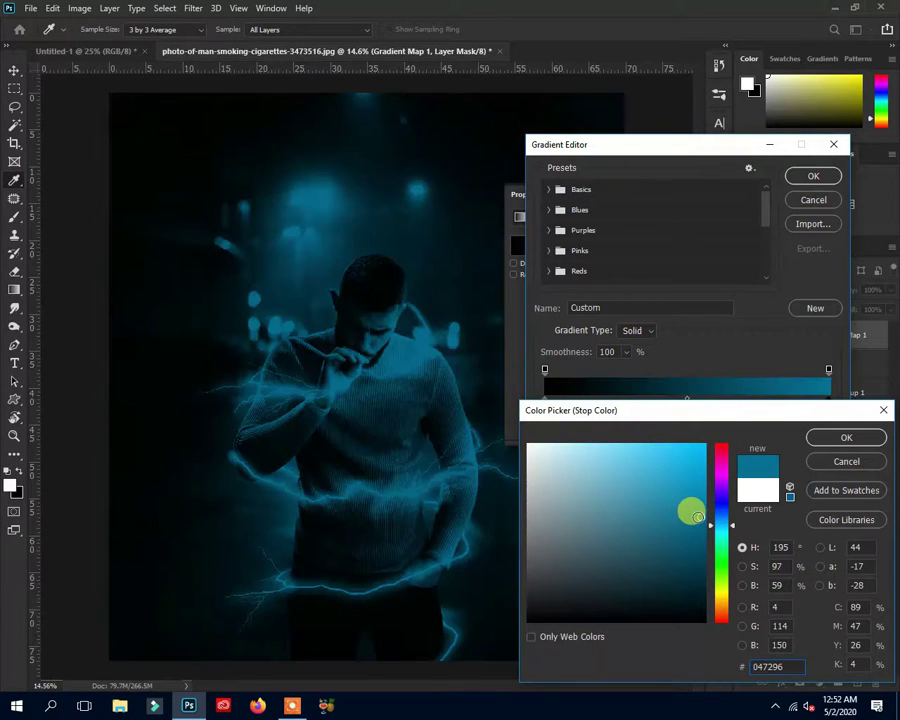
{"action": "key", "text": "Return"}
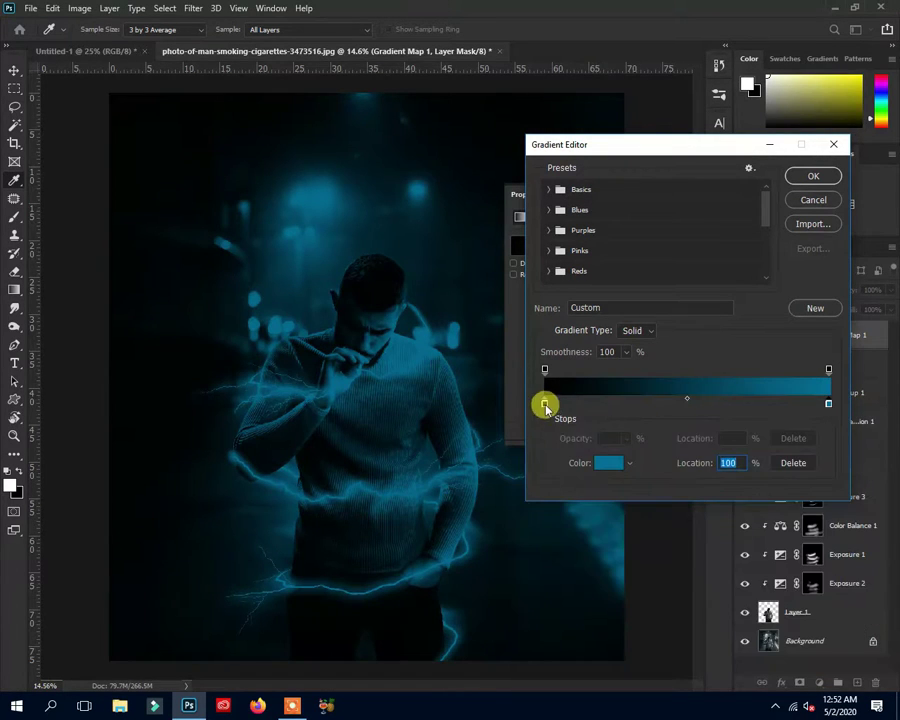
{"action": "left_click", "coordinate": [608, 463]}
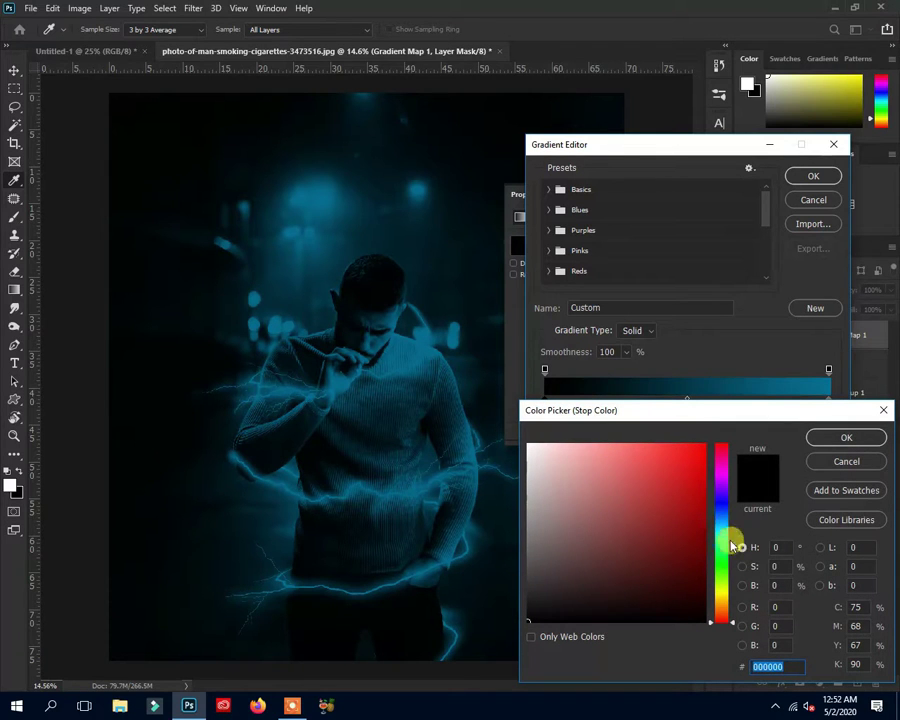
{"action": "left_click_drag", "start_coordinate": [726, 558], "coordinate": [722, 522]}
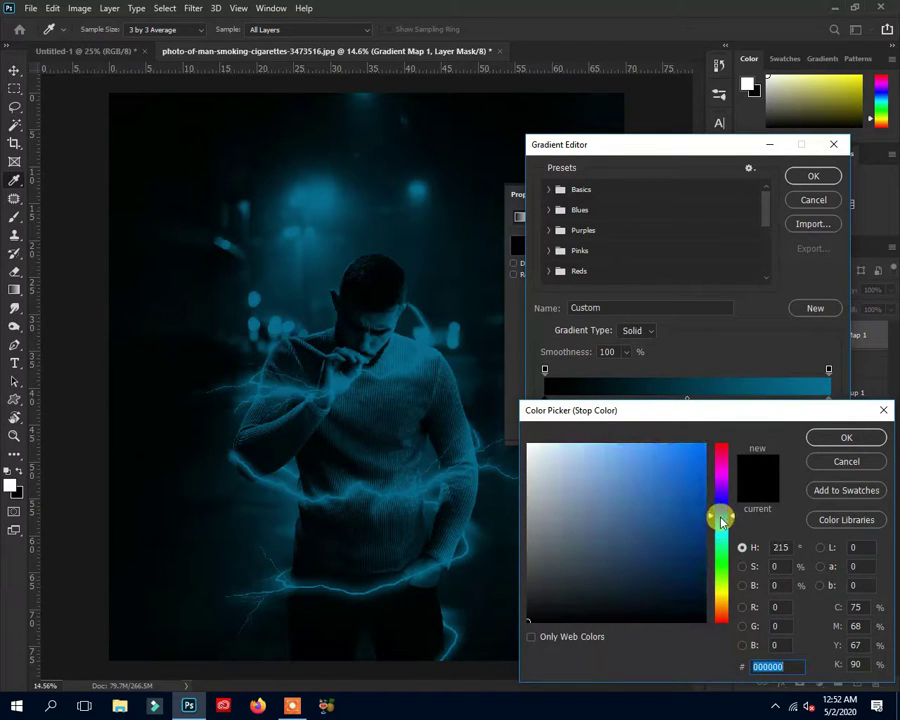
{"action": "left_click_drag", "start_coordinate": [687, 563], "coordinate": [702, 566]}
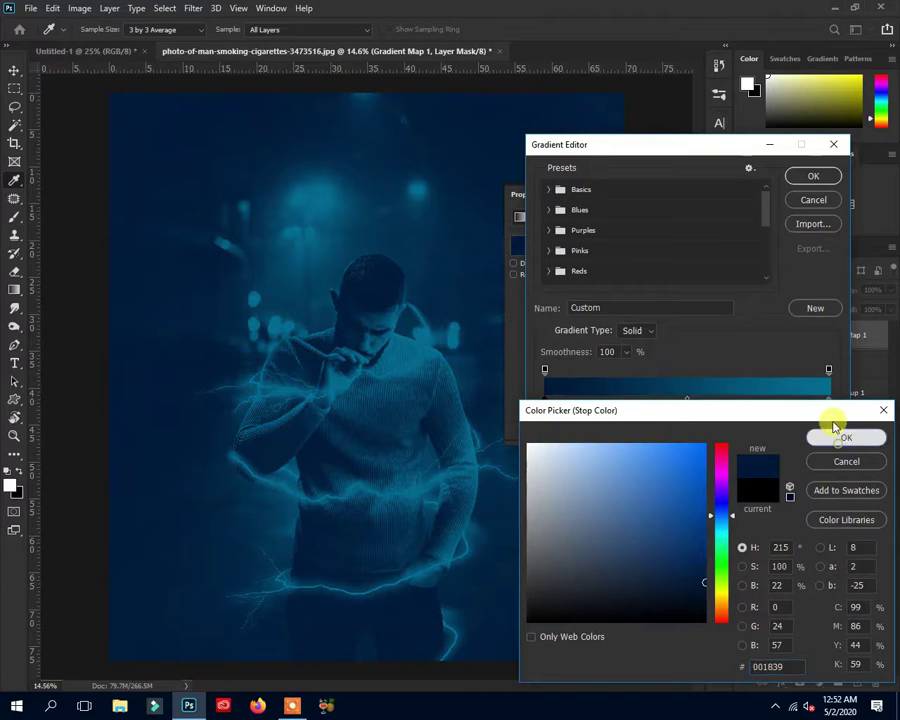
{"action": "left_click", "coordinate": [838, 436]}
{"action": "left_click", "coordinate": [815, 177]}
Step: Set Gradient Map 1 to Soft Light at 30% fill, toggling it to compare
{"action": "left_click", "coordinate": [676, 195]}
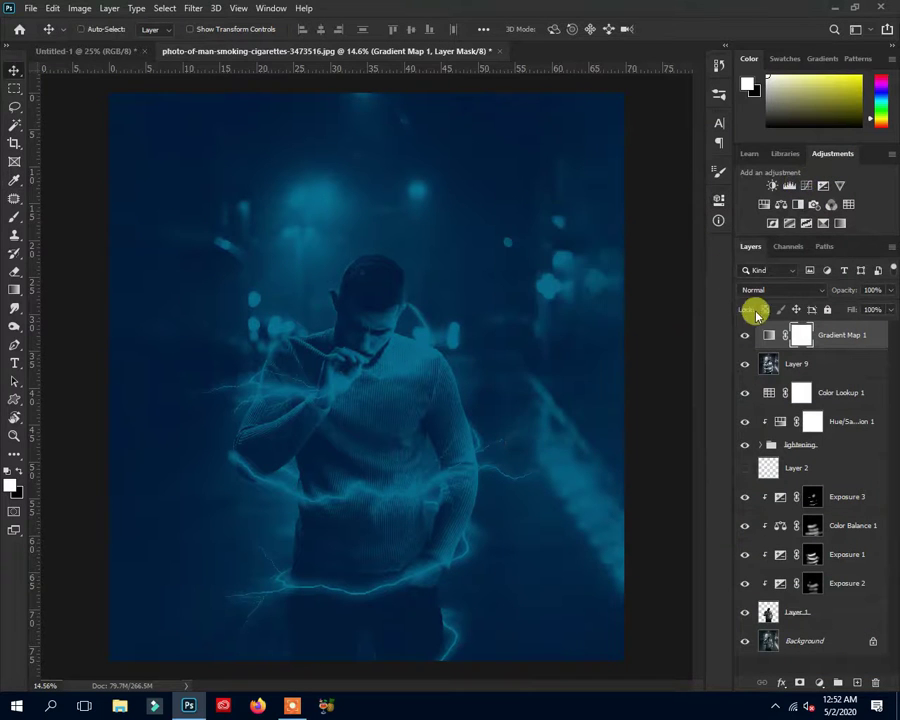
{"action": "left_click", "coordinate": [760, 290]}
{"action": "left_click", "coordinate": [768, 469]}
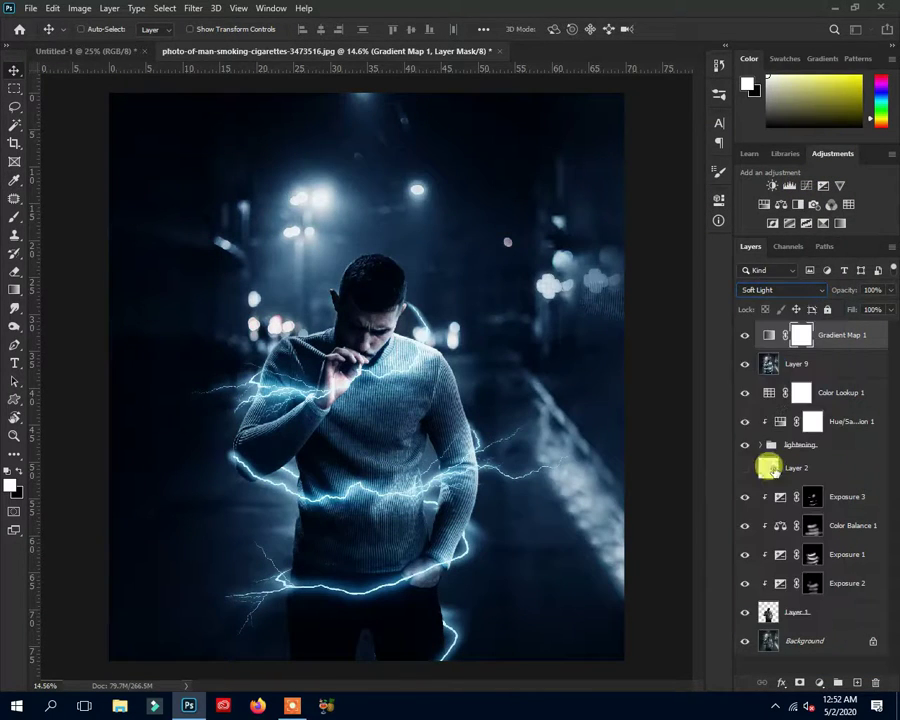
{"action": "left_click", "coordinate": [744, 337]}
{"action": "left_click", "coordinate": [746, 338]}
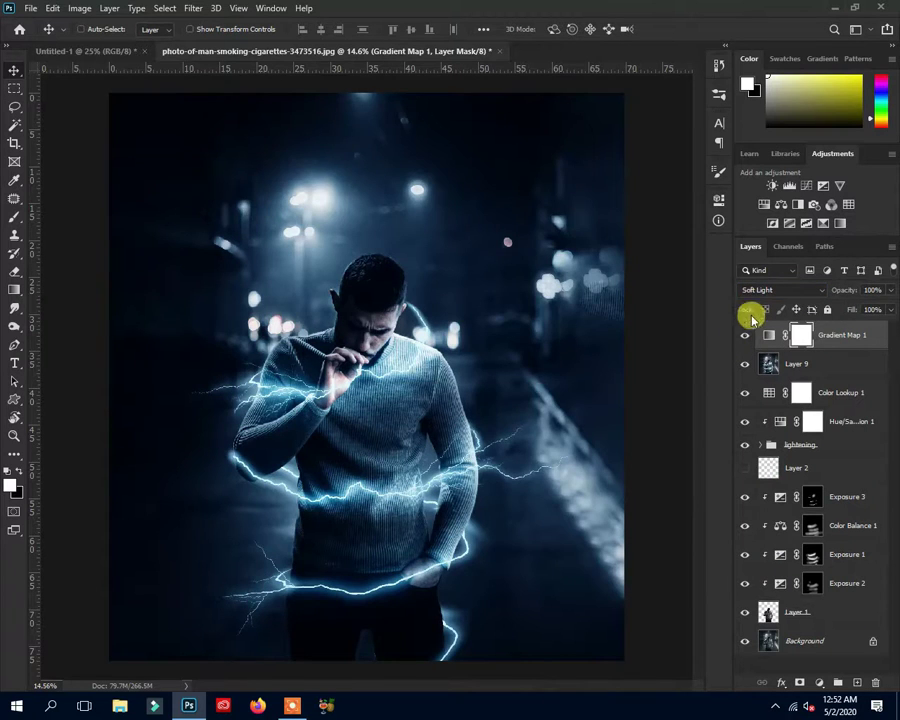
{"action": "left_click", "coordinate": [745, 336]}
{"action": "left_click", "coordinate": [745, 335]}
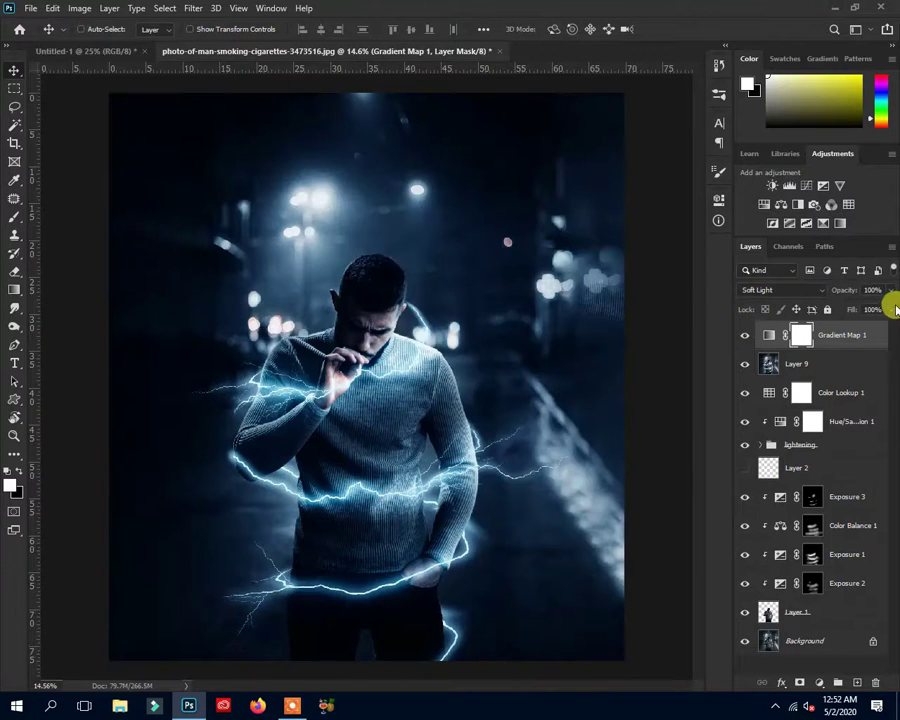
{"action": "left_click_drag", "start_coordinate": [891, 309], "coordinate": [844, 323]}
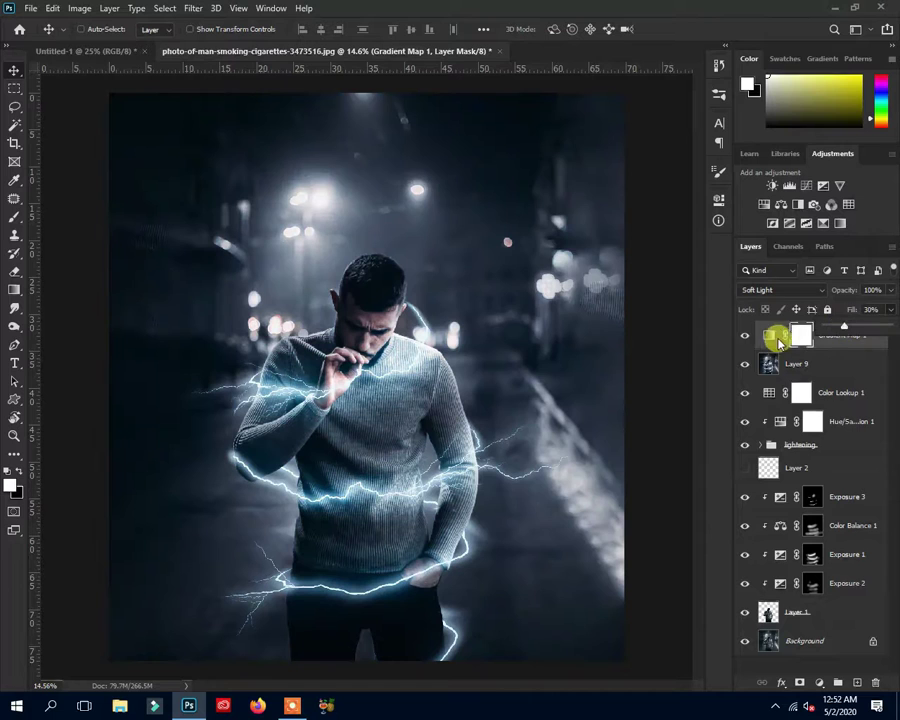